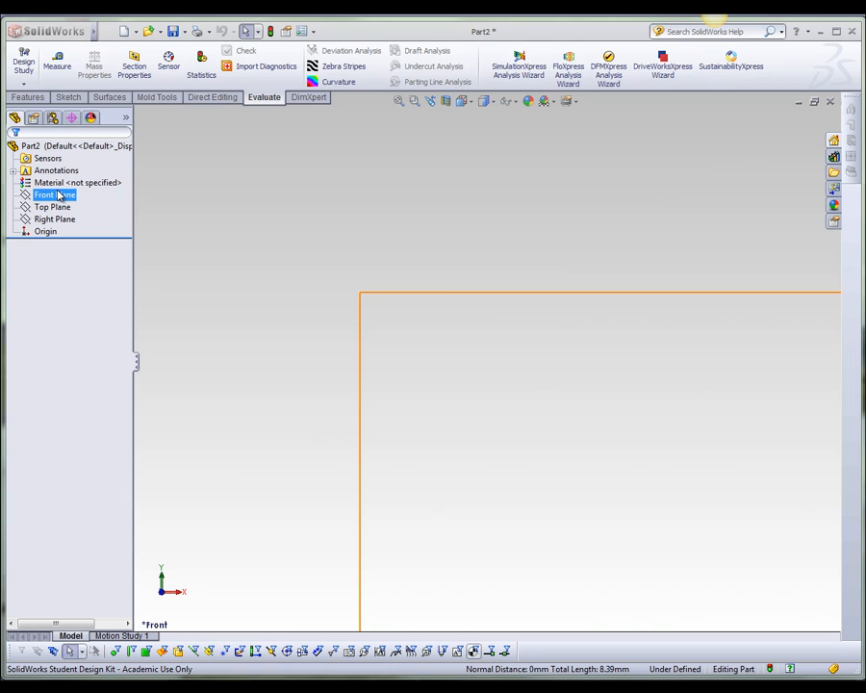
- Start a sketch on the Front Plane and draw a vertical centerline upward from the origin
{"action": "left_click", "coordinate": [69, 172]}
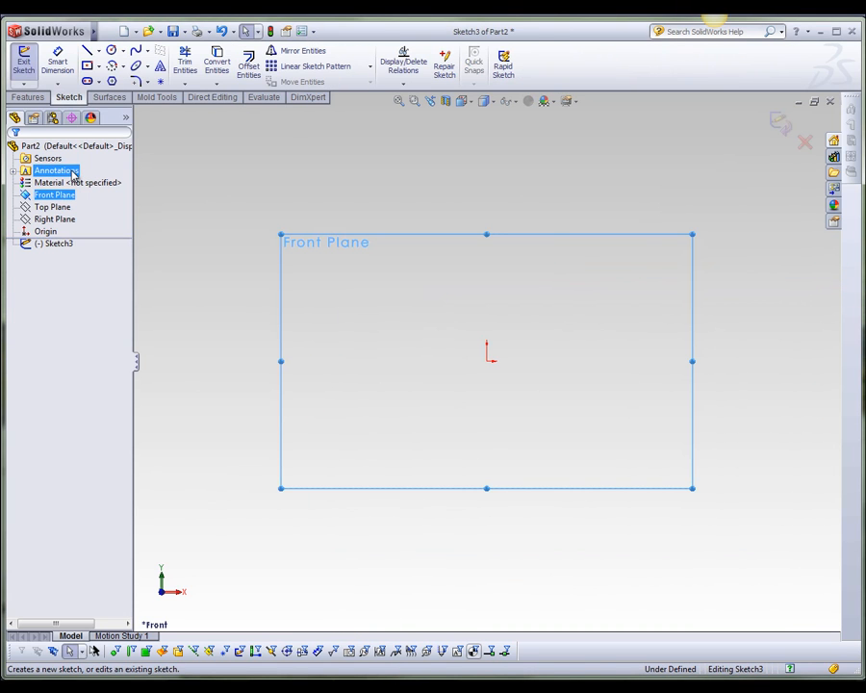
{"action": "left_click", "coordinate": [98, 53]}
{"action": "left_click", "coordinate": [110, 76]}
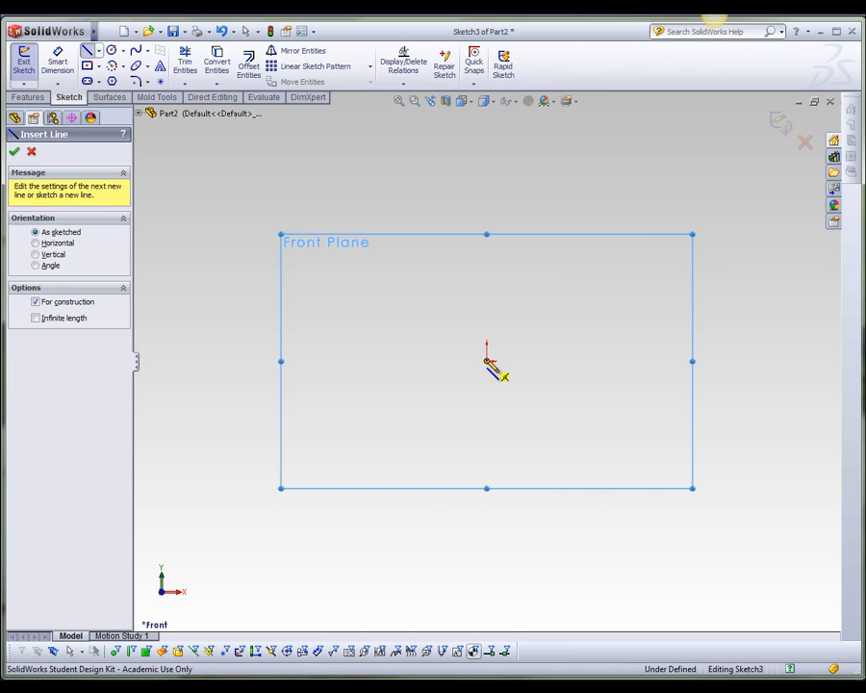
{"action": "left_click", "coordinate": [487, 362]}
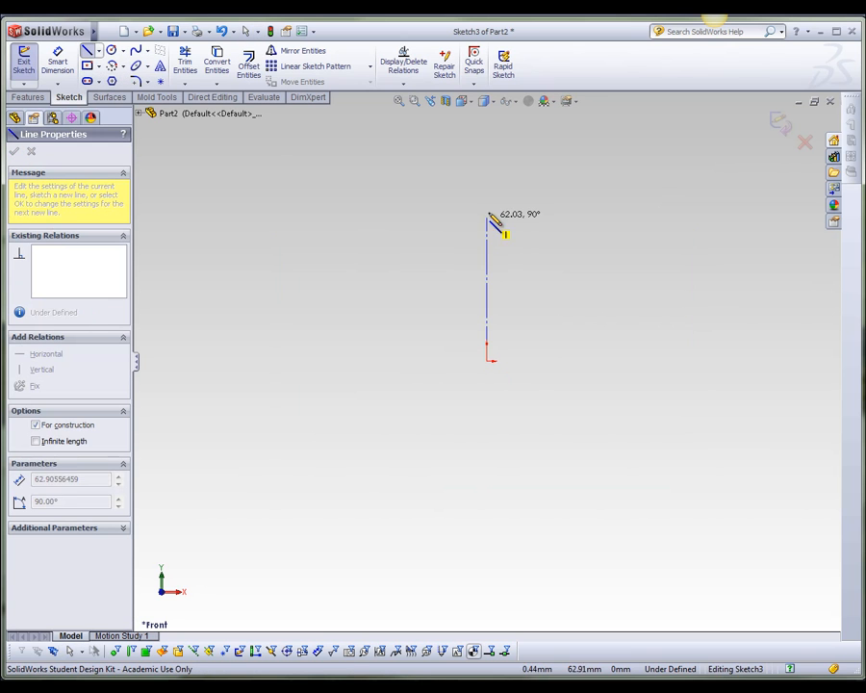
{"action": "left_click", "coordinate": [487, 162]}
{"action": "key", "text": "Escape"}
{"action": "scroll", "coordinate": [478, 283], "scroll_direction": "down", "scroll_amount": 1}
{"action": "scroll", "coordinate": [487, 165], "scroll_direction": "down", "scroll_amount": 3}
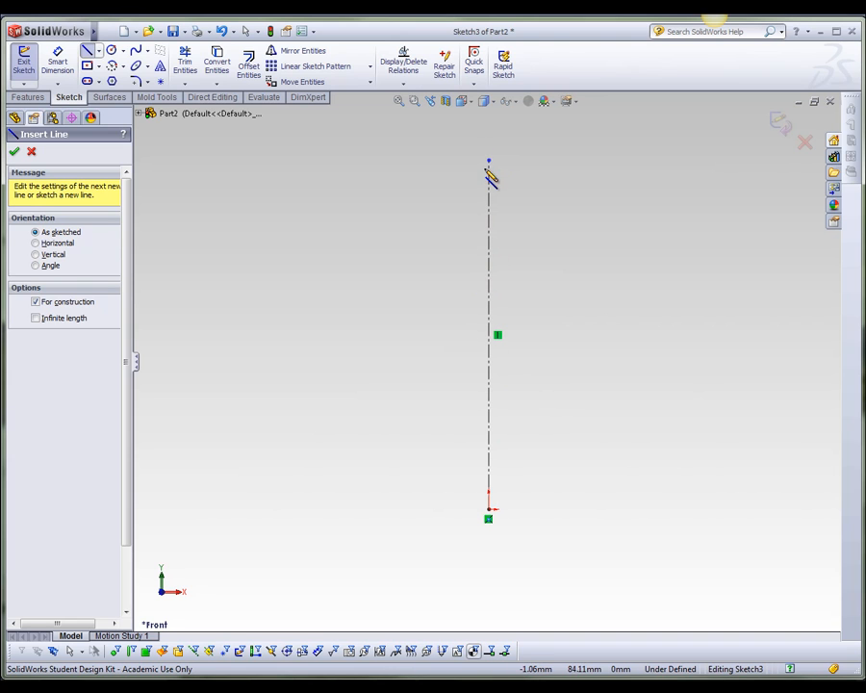
- Sketch the stepped foot left of the centerline: base line about 20 mm level with the origin, 3 mm up, 16 mm right, up, 8 mm right
{"action": "left_click", "coordinate": [87, 54]}
{"action": "left_click", "coordinate": [87, 54]}
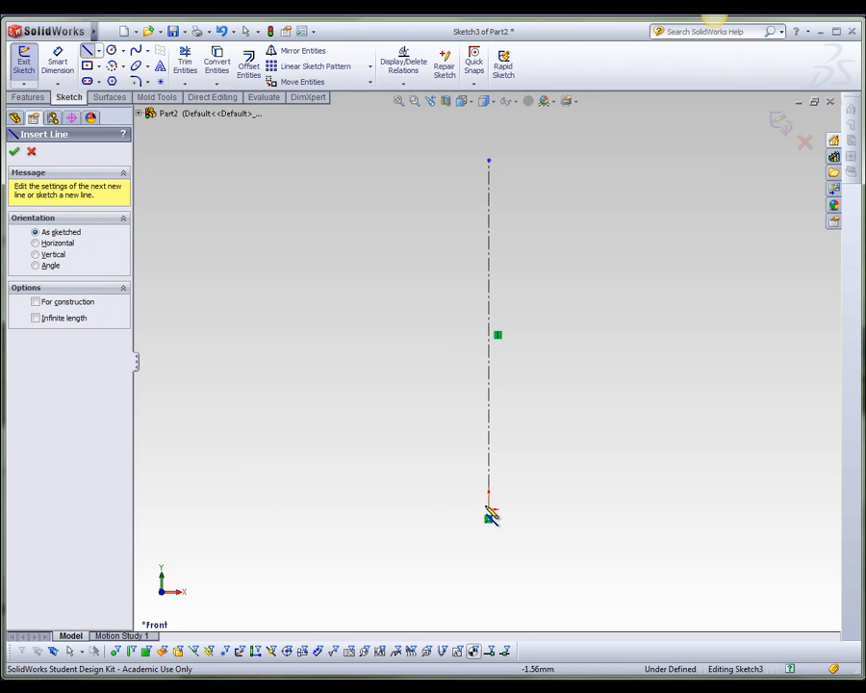
{"action": "left_click", "coordinate": [341, 509]}
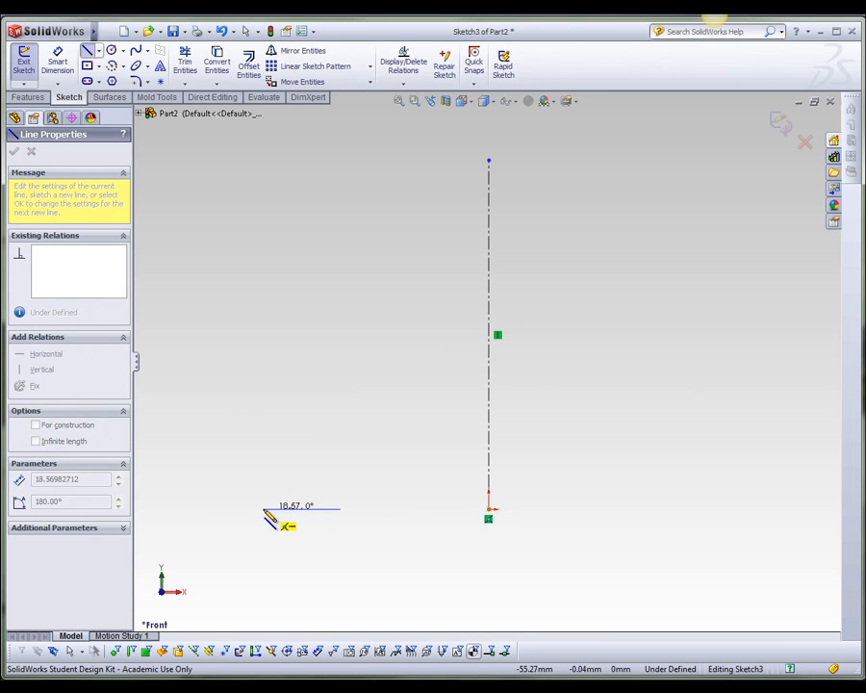
{"action": "left_click", "coordinate": [262, 509]}
{"action": "left_click", "coordinate": [259, 496]}
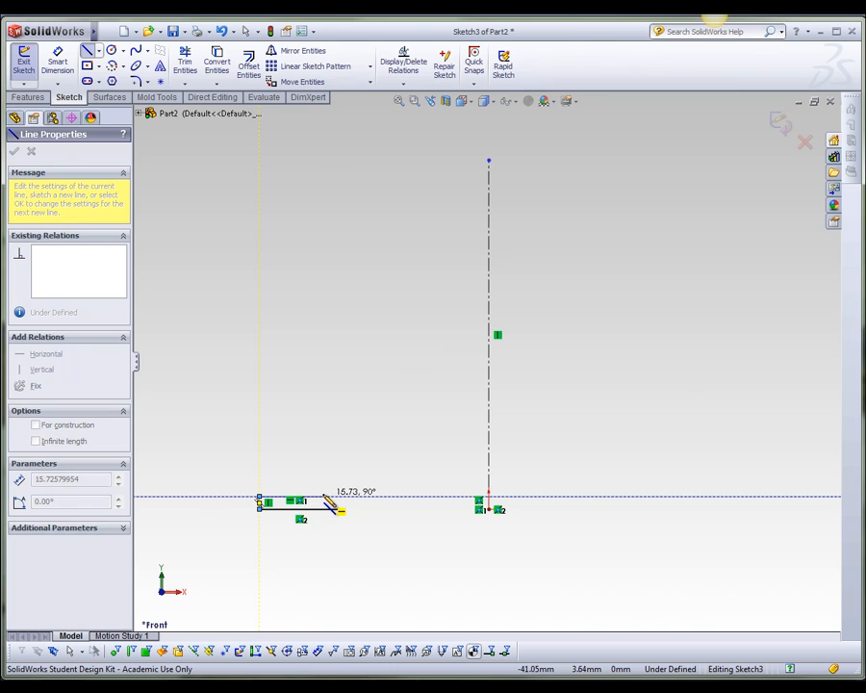
{"action": "left_click", "coordinate": [323, 496]}
{"action": "left_click", "coordinate": [322, 470]}
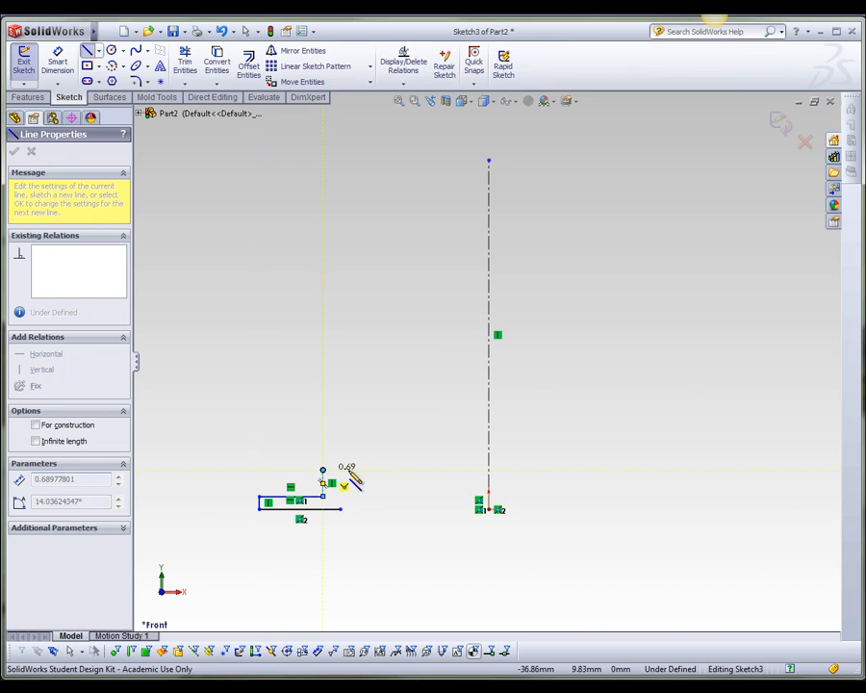
{"action": "left_click", "coordinate": [355, 470]}
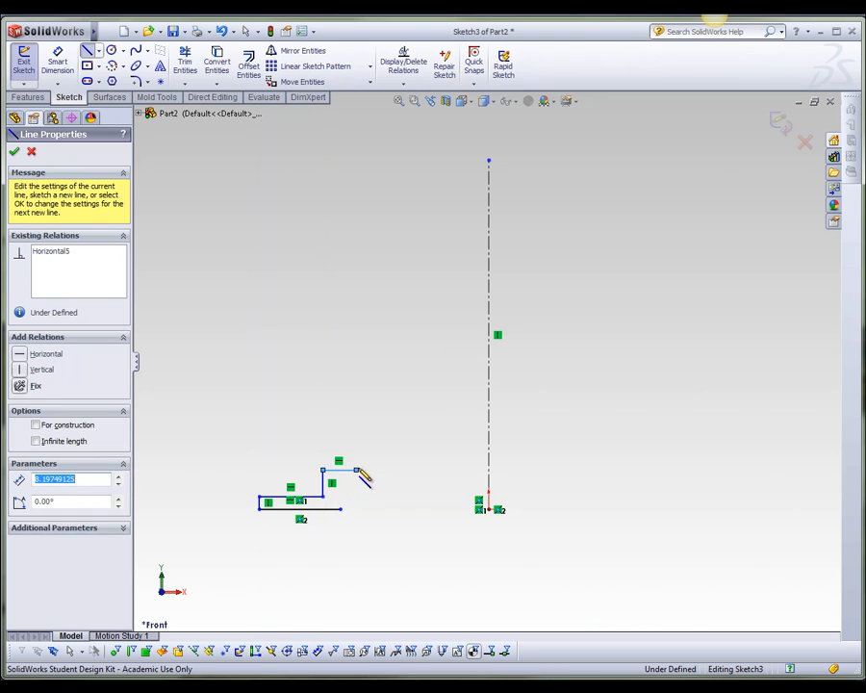
- Continue the outline up, left and up, slant it up-left, go vertical, and end with an outward flange whose top line is about 18 mm long
{"action": "left_click", "coordinate": [355, 438]}
{"action": "left_click", "coordinate": [311, 438]}
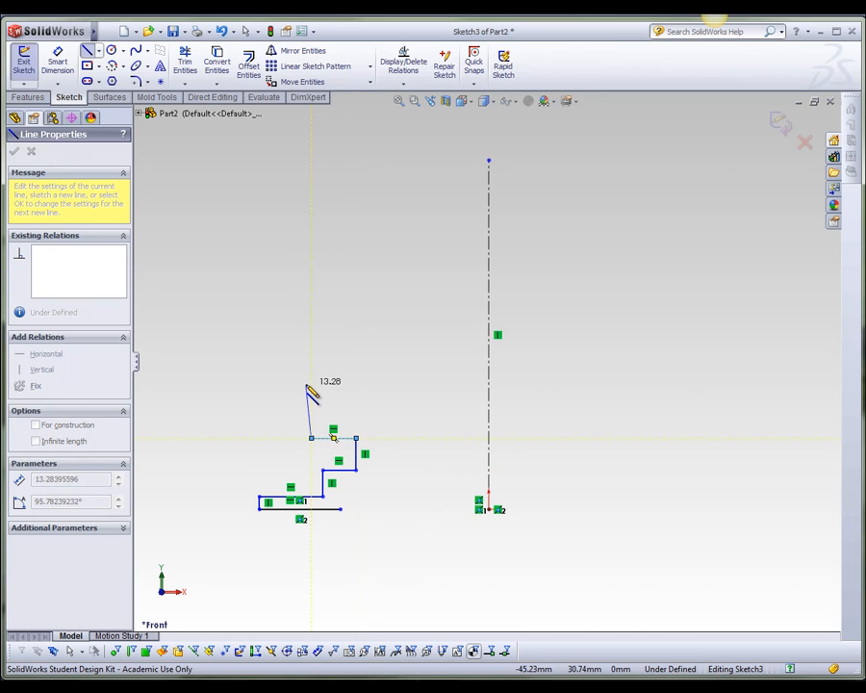
{"action": "double_click", "coordinate": [312, 375]}
{"action": "left_click", "coordinate": [311, 374]}
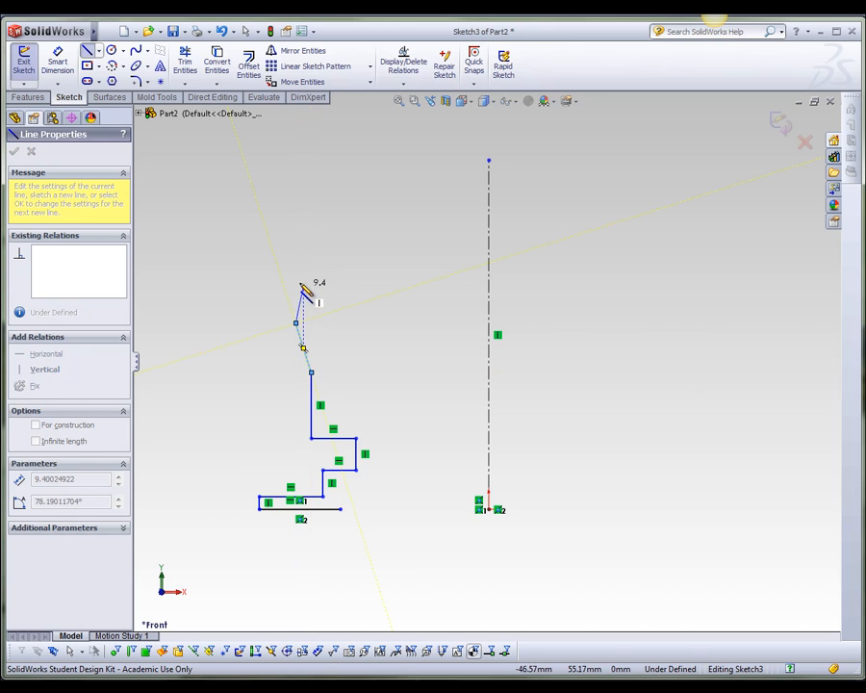
{"action": "left_click", "coordinate": [296, 280]}
{"action": "left_click", "coordinate": [253, 279]}
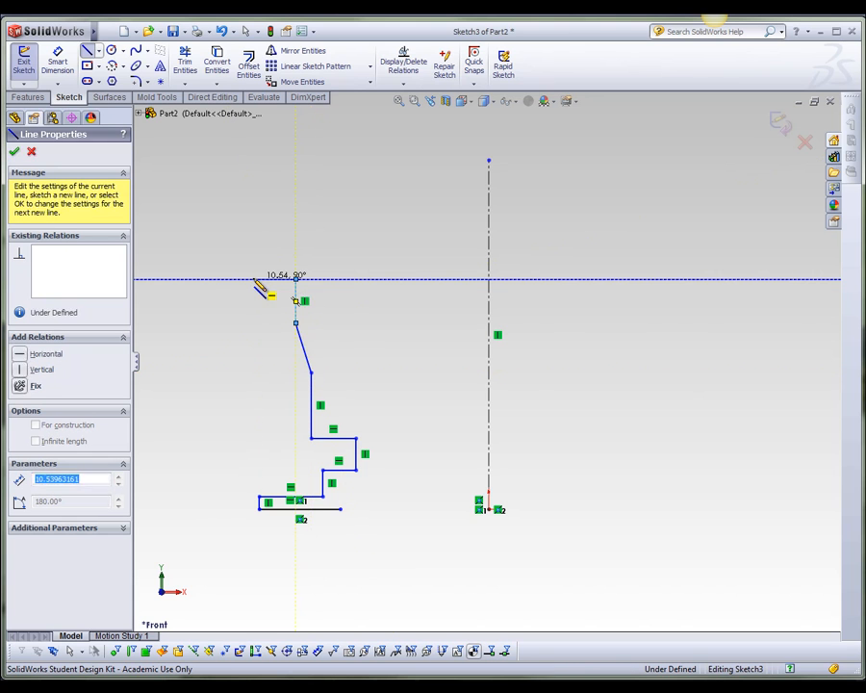
{"action": "left_click", "coordinate": [254, 262]}
{"action": "left_click", "coordinate": [327, 262]}
{"action": "key", "text": "Escape"}
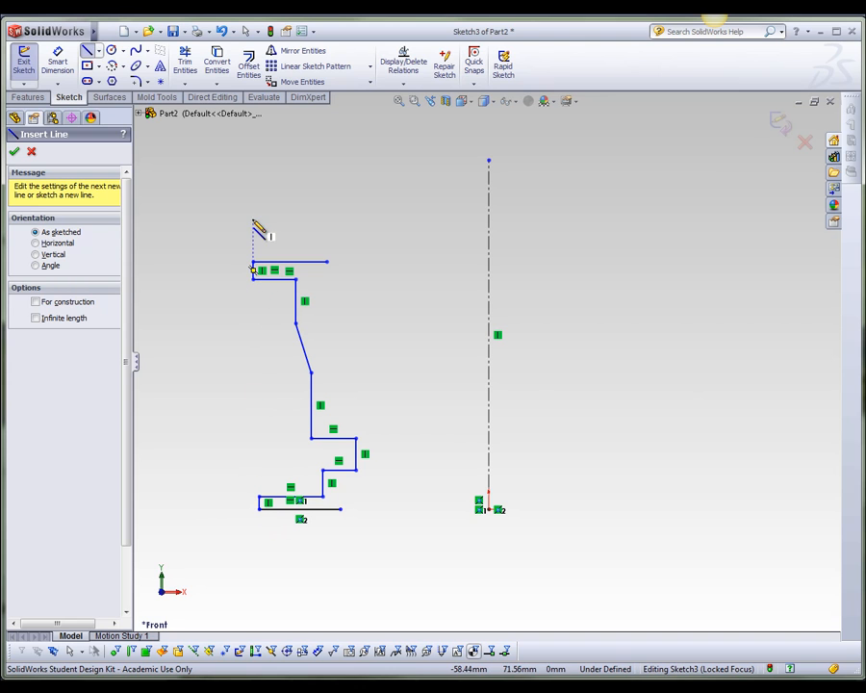
{"action": "left_click", "coordinate": [15, 152]}
- Add a collinear relation between the outer vertical edges of the top flange and the bottom foot
{"action": "left_click", "coordinate": [405, 85]}
{"action": "left_click", "coordinate": [423, 108]}
{"action": "left_click", "coordinate": [254, 272]}
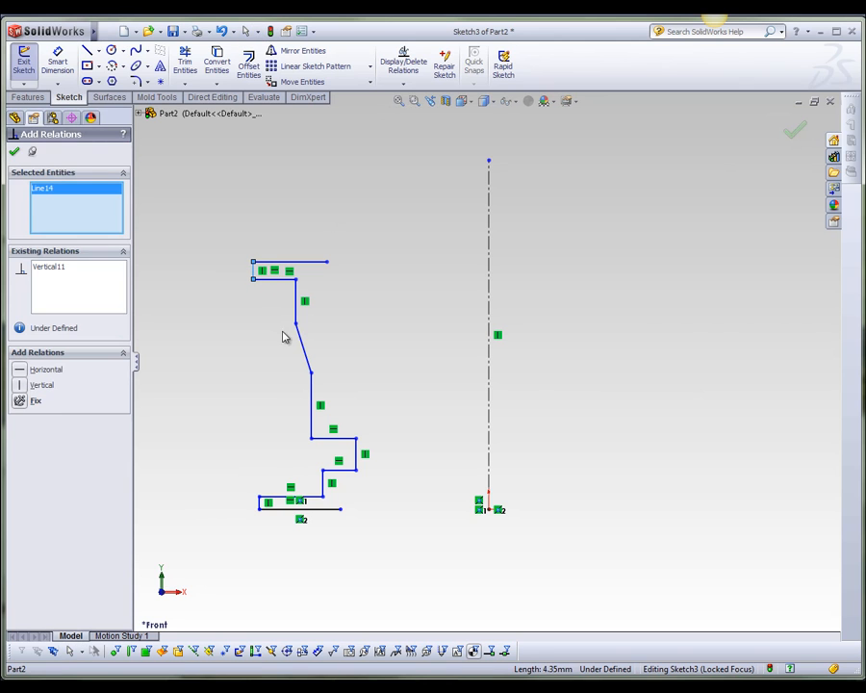
{"action": "left_click", "coordinate": [260, 508]}
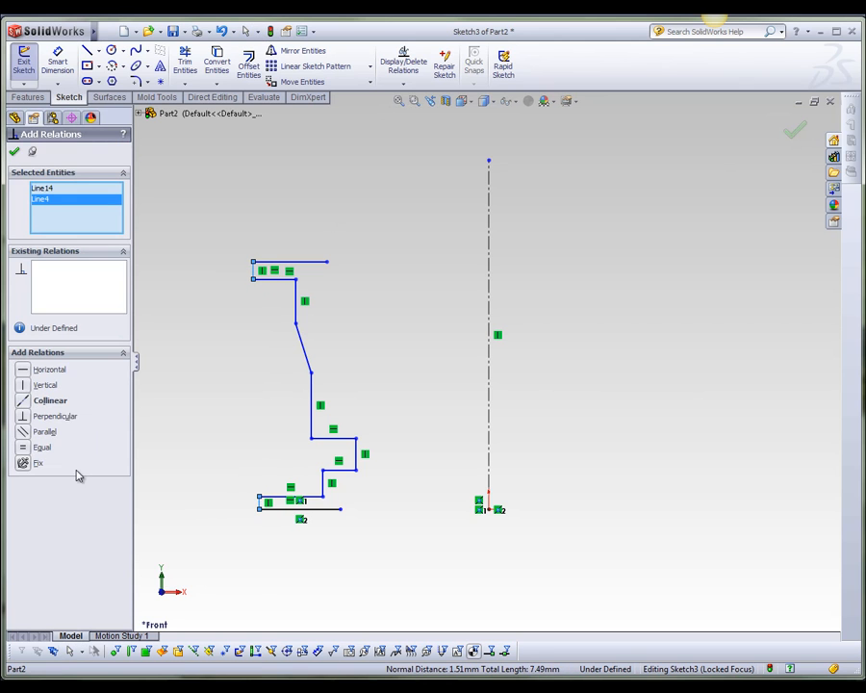
{"action": "left_click", "coordinate": [26, 402]}
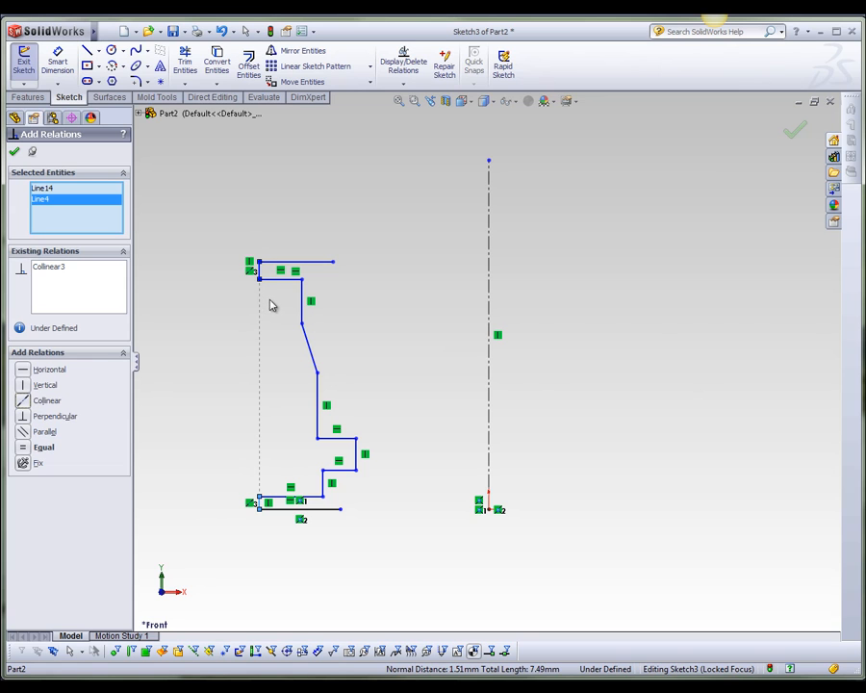
- Dimension the overall profile height between its top and bottom horizontal lines as 70 mm
{"action": "left_click", "coordinate": [60, 62]}
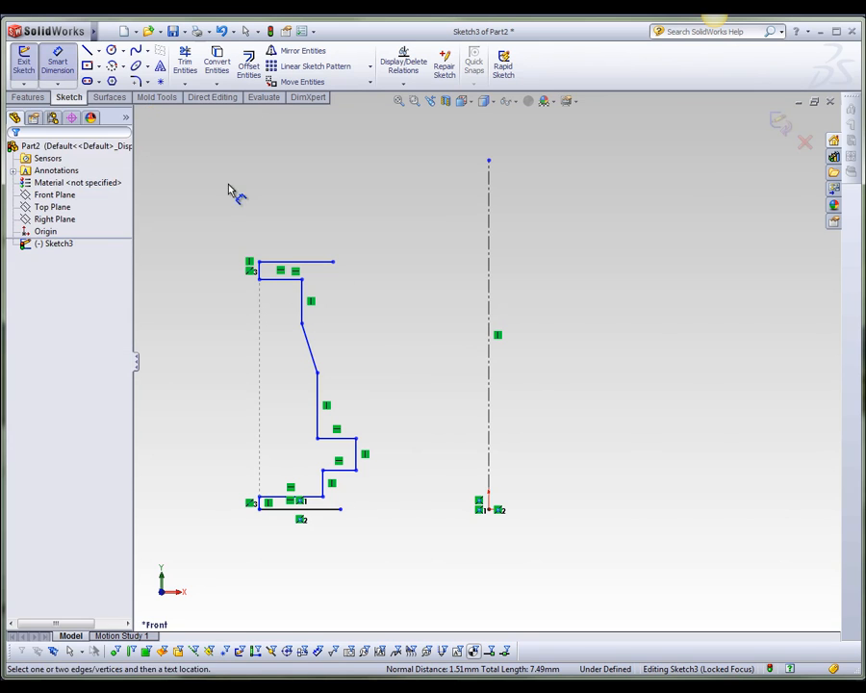
{"action": "left_click", "coordinate": [273, 264]}
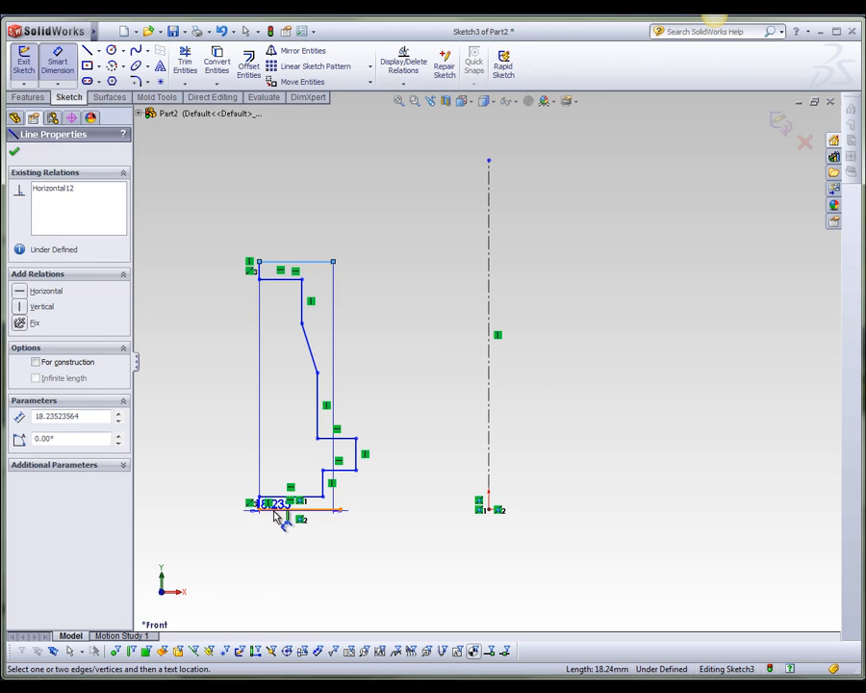
{"action": "left_click", "coordinate": [276, 508]}
{"action": "left_click", "coordinate": [206, 383]}
{"action": "type", "text": "70"}
{"action": "key", "text": "Return"}
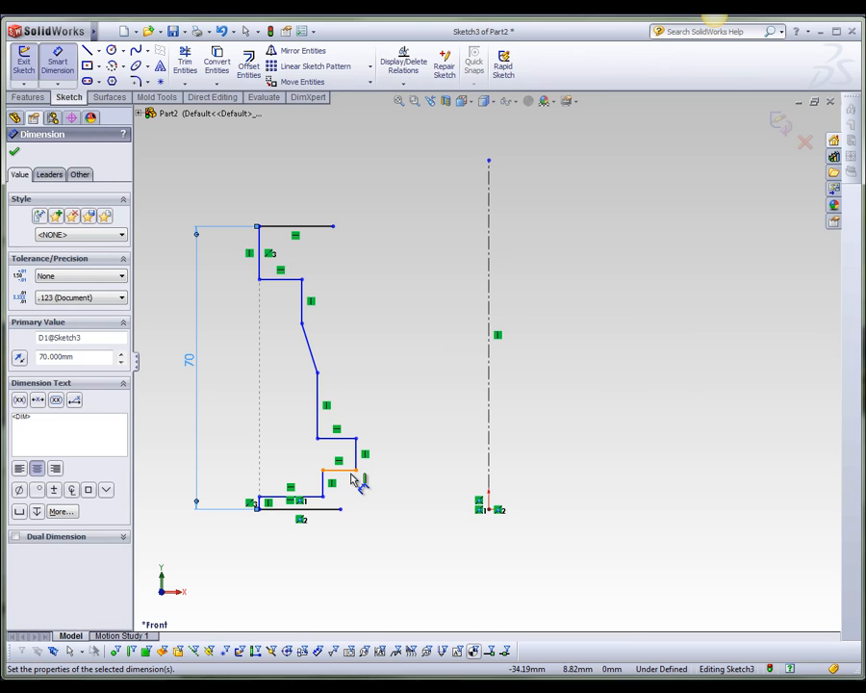
- Dimension the outer vertical edges of the bottom foot and the top flange as 3 mm each
{"action": "left_click", "coordinate": [258, 502]}
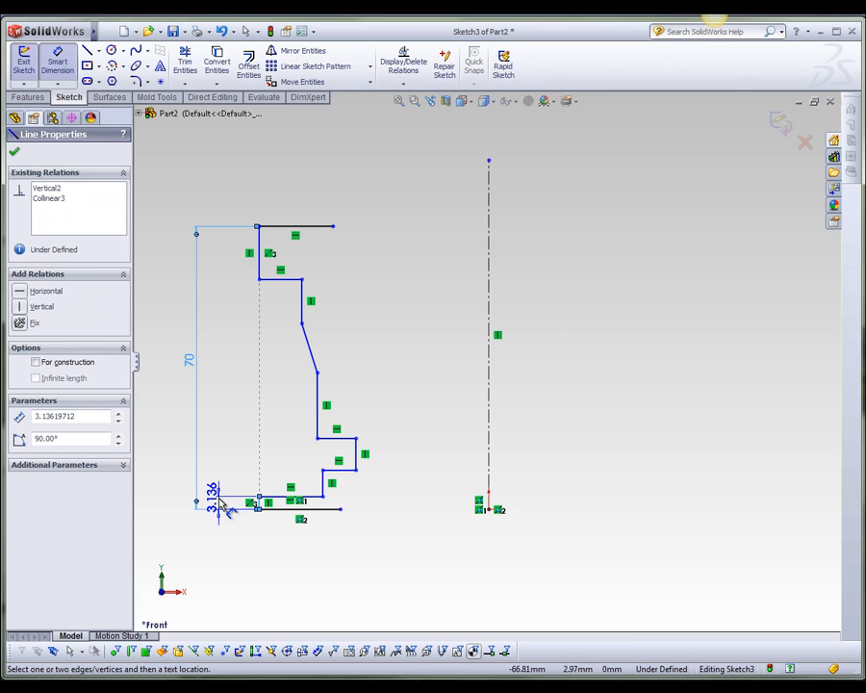
{"action": "left_click", "coordinate": [217, 496]}
{"action": "type", "text": "3"}
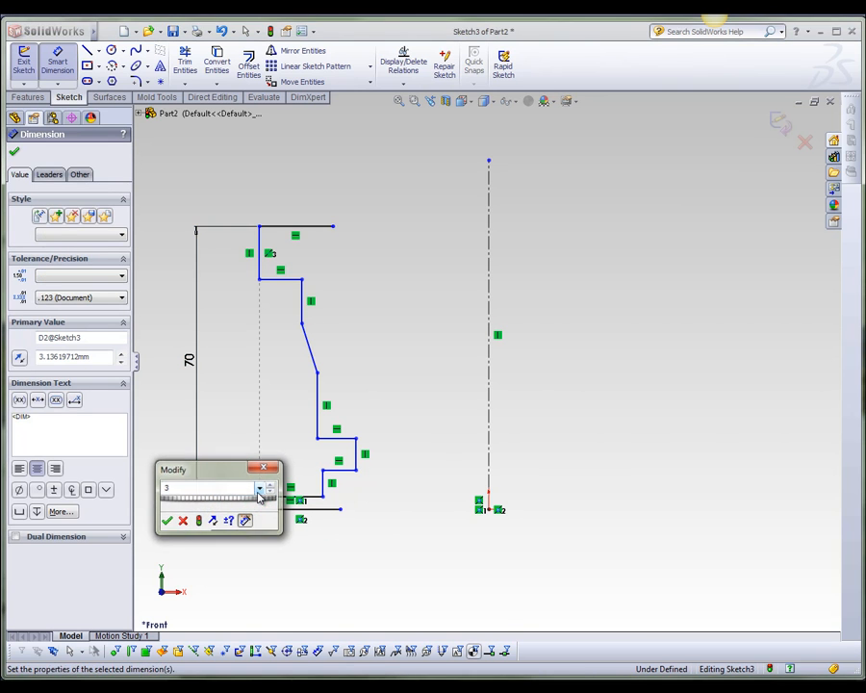
{"action": "key", "text": "Return"}
{"action": "left_click", "coordinate": [262, 252]}
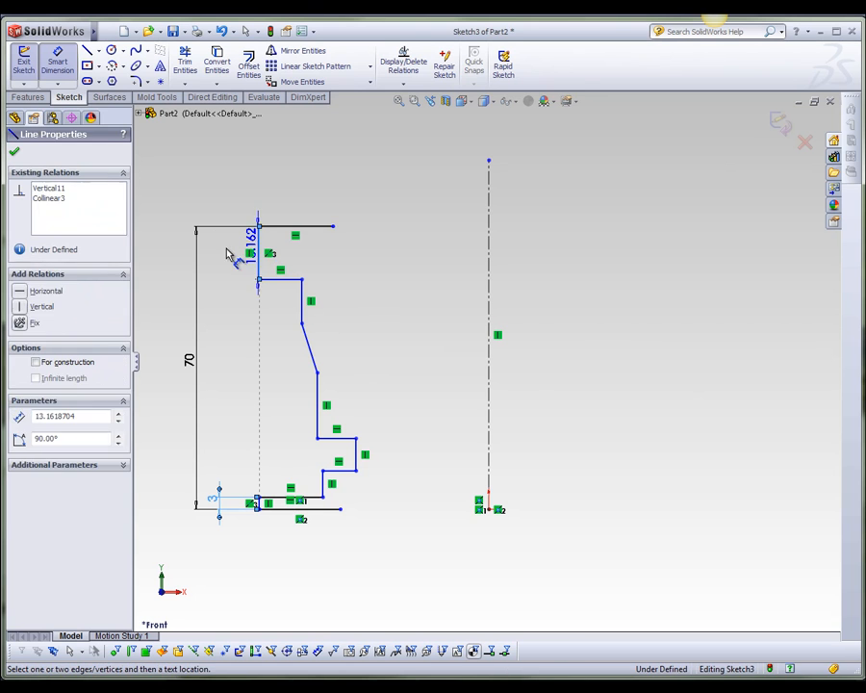
{"action": "left_click", "coordinate": [237, 254]}
{"action": "type", "text": "3"}
{"action": "key", "text": "Return"}
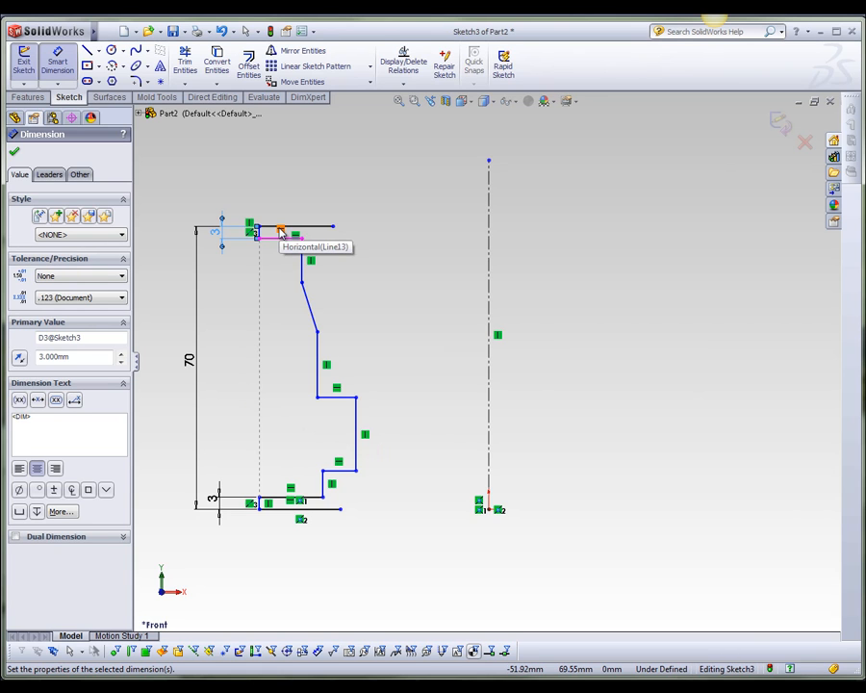
- Dimension the vertical distance from the top line to the upper end of the slanted line as 13 mm
{"action": "left_click", "coordinate": [303, 282]}
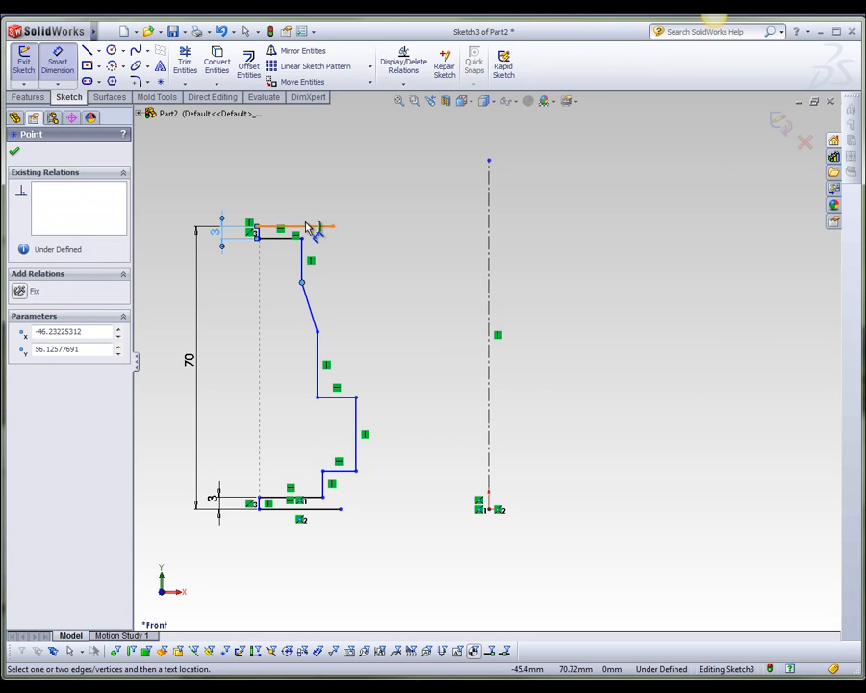
{"action": "left_click", "coordinate": [307, 232]}
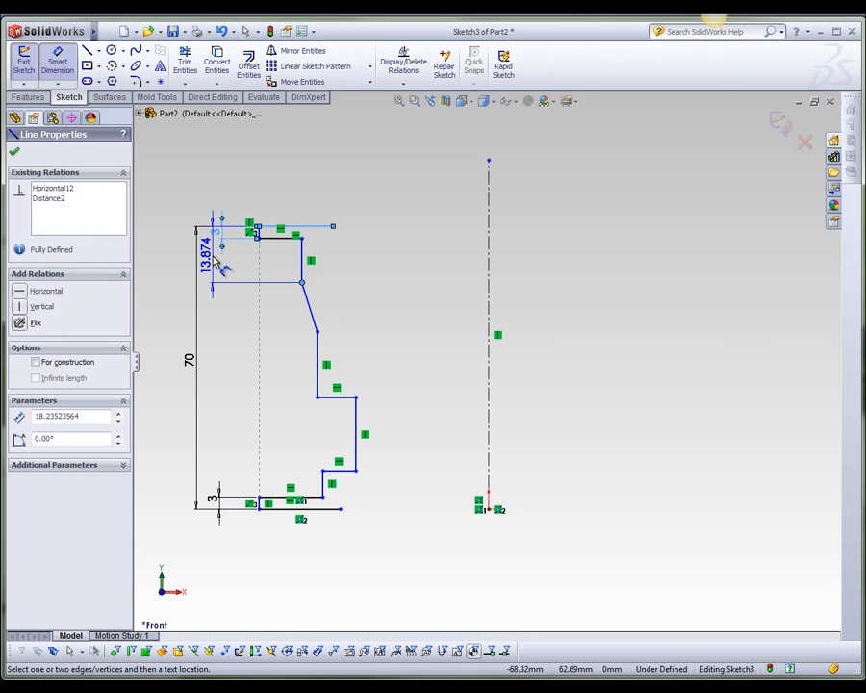
{"action": "left_click", "coordinate": [218, 266]}
{"action": "type", "text": "13"}
{"action": "key", "text": "Return"}
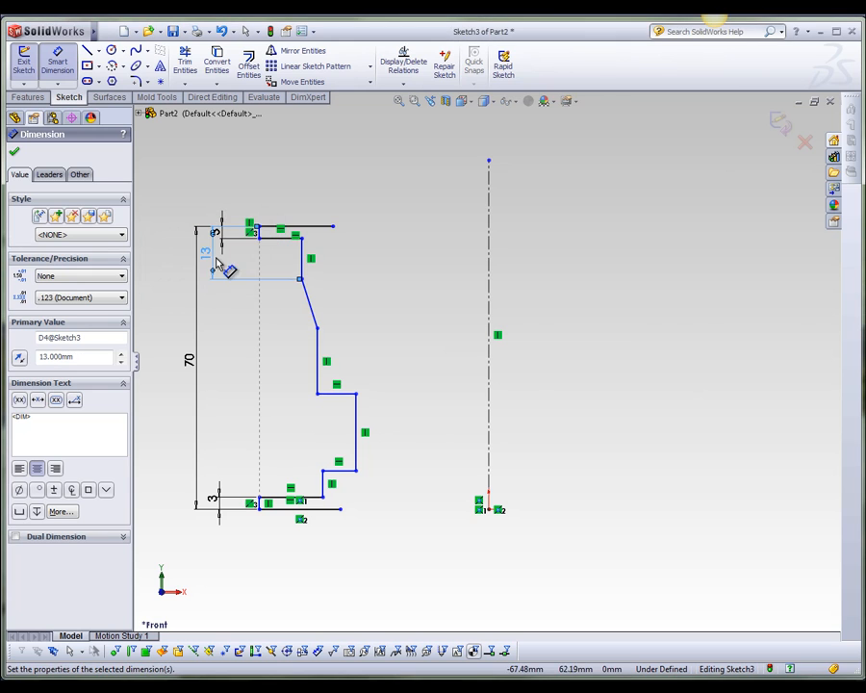
- Dimension the vertical line below the slant as 20 mm and the innermost vertical line as 12.5 mm
{"action": "left_click", "coordinate": [316, 356]}
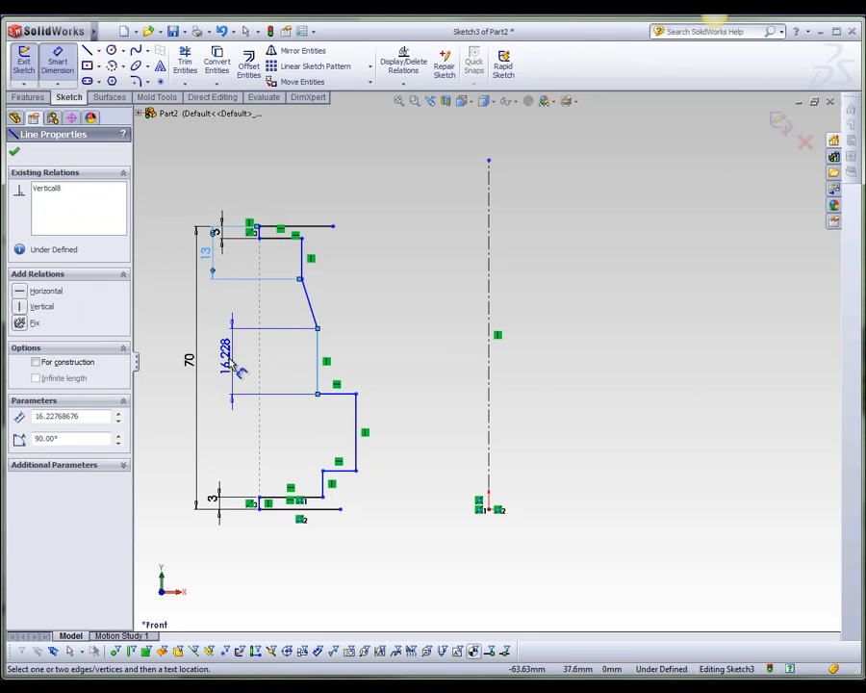
{"action": "left_click", "coordinate": [231, 371]}
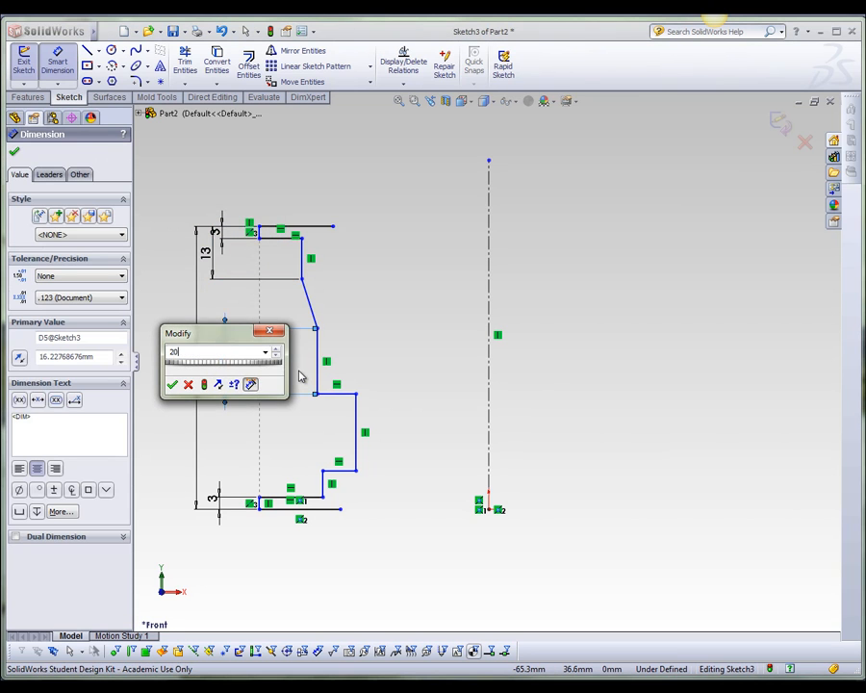
{"action": "key", "text": "Return"}
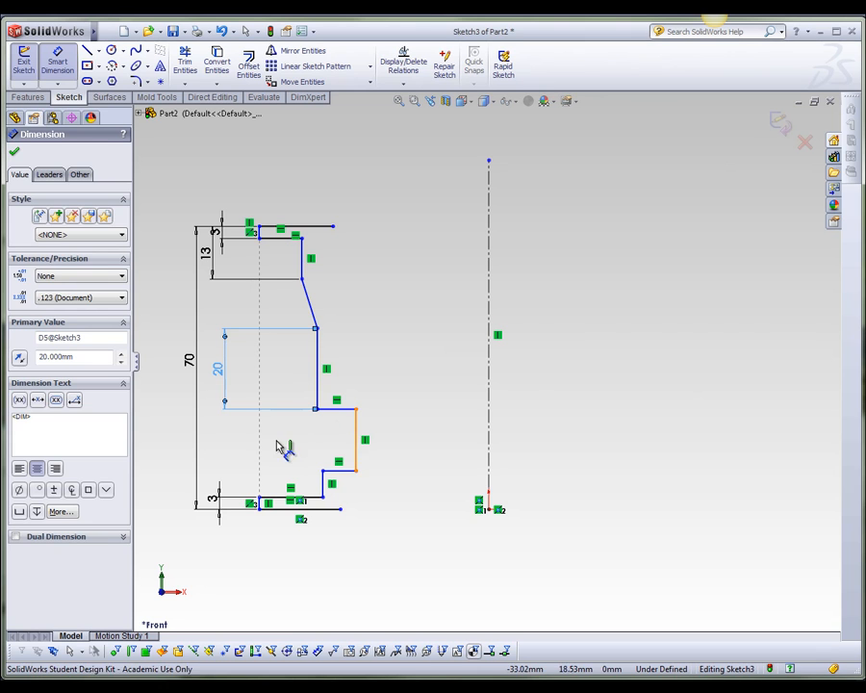
{"action": "left_click", "coordinate": [356, 443]}
{"action": "left_click", "coordinate": [229, 439]}
{"action": "type", "text": "12.5"}
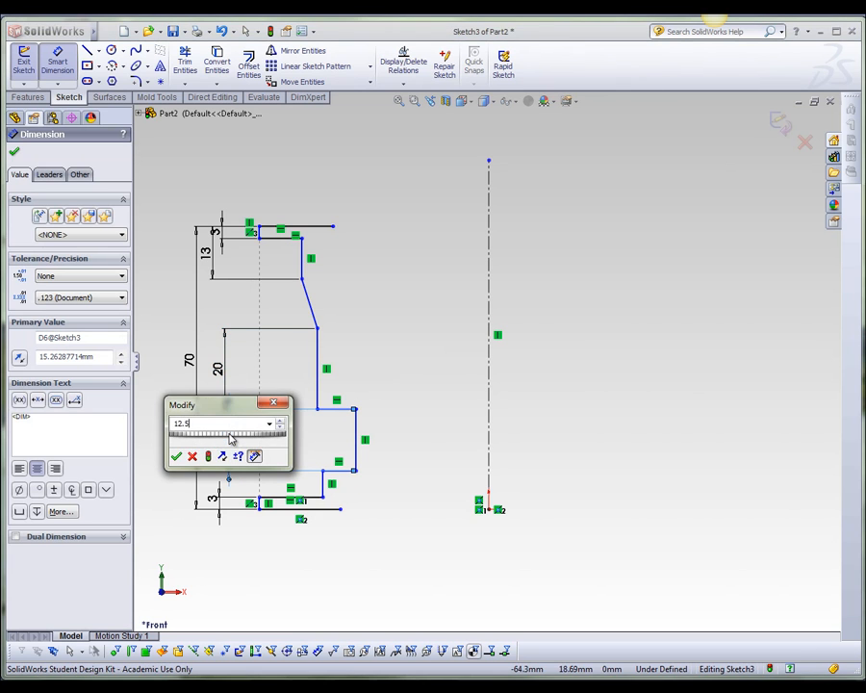
{"action": "key", "text": "Return"}
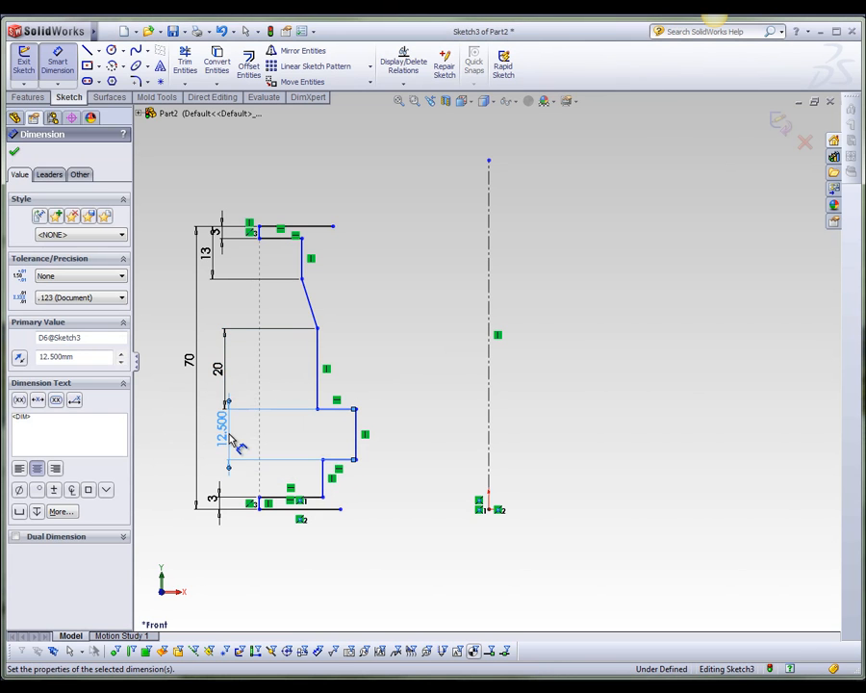
- Dimension the height from the base line to the ledge beneath the innermost vertical line as 13 mm
{"action": "left_click", "coordinate": [300, 508]}
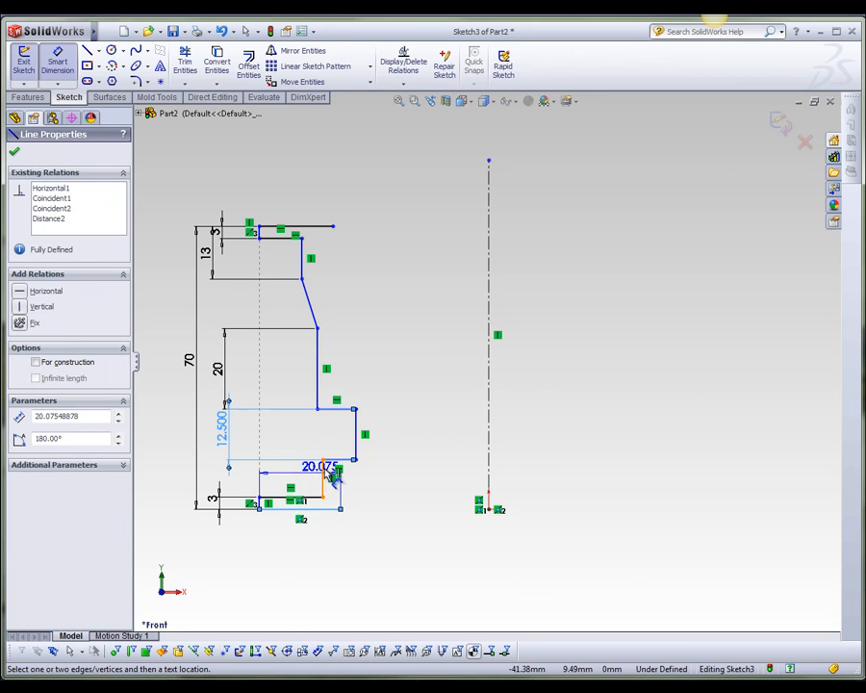
{"action": "left_click", "coordinate": [338, 461]}
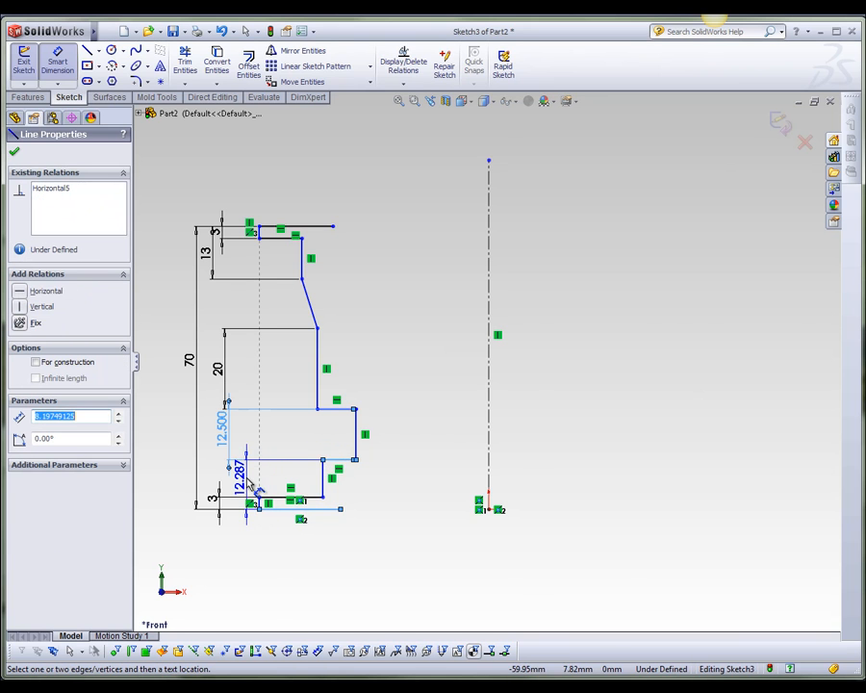
{"action": "left_click", "coordinate": [256, 489]}
{"action": "type", "text": "13"}
{"action": "key", "text": "Return"}
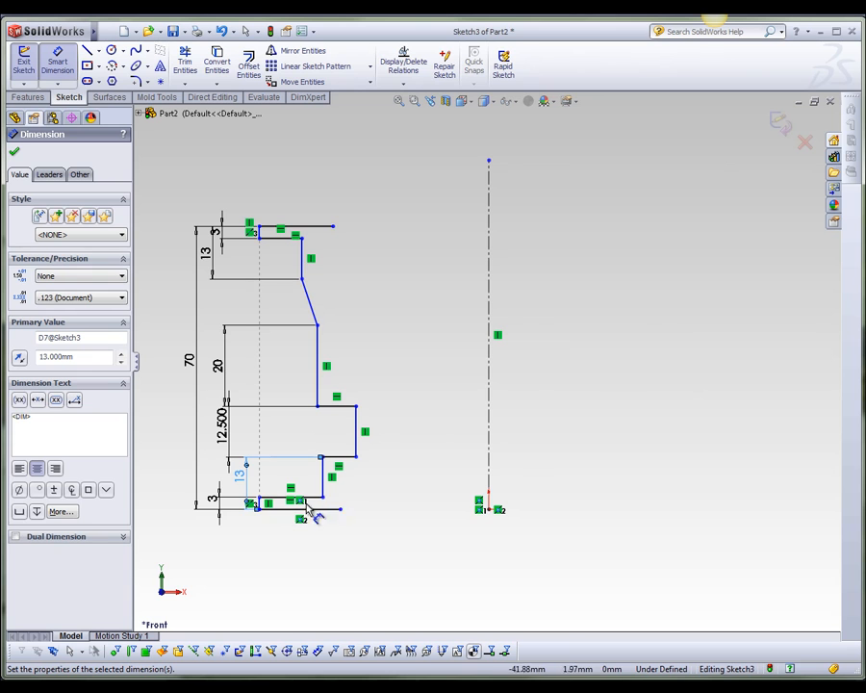
- Dimension the upper horizontal line of the bottom foot as 20 mm
{"action": "left_click", "coordinate": [287, 505]}
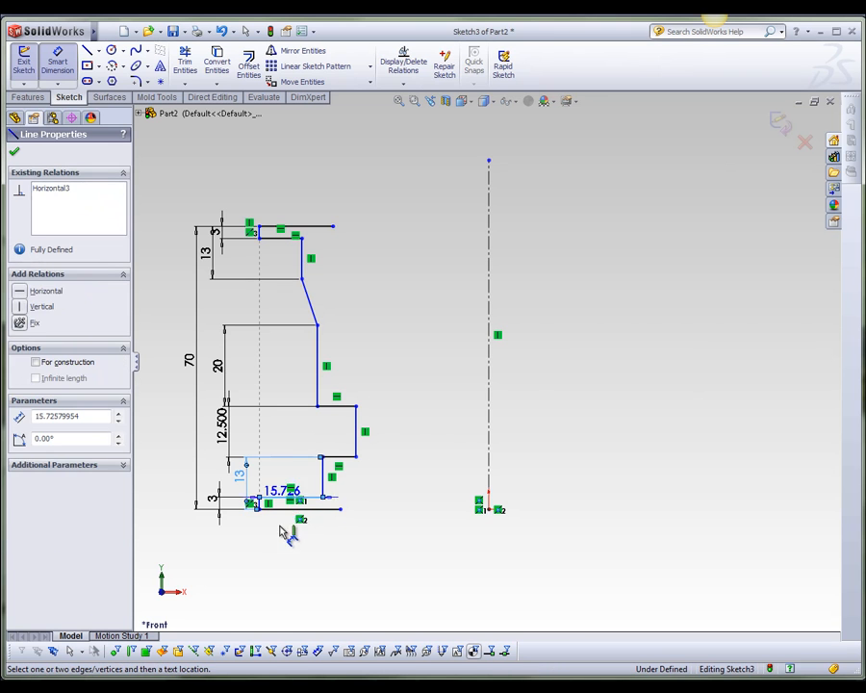
{"action": "left_click", "coordinate": [310, 554]}
{"action": "type", "text": "20"}
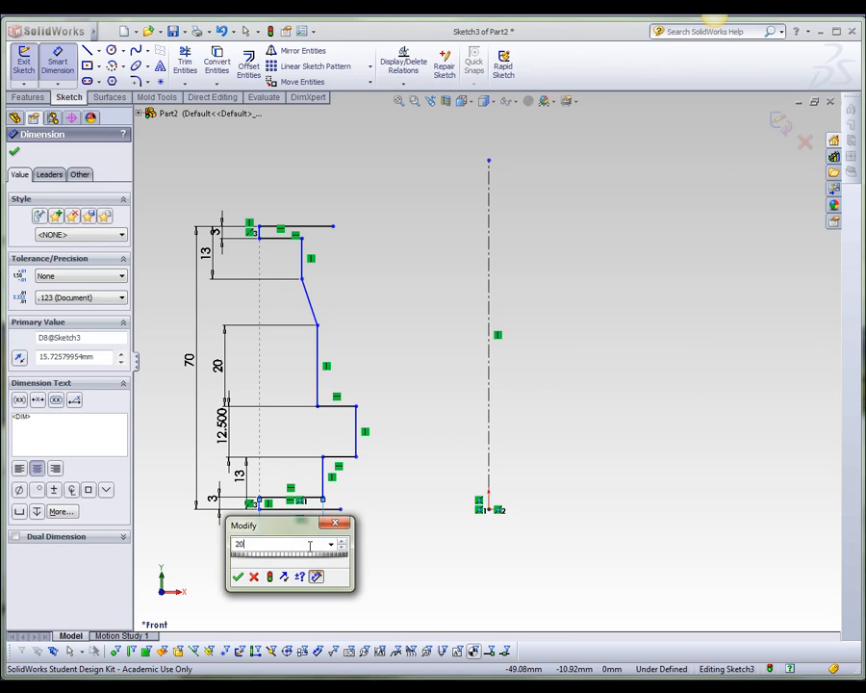
{"action": "key", "text": "Return"}
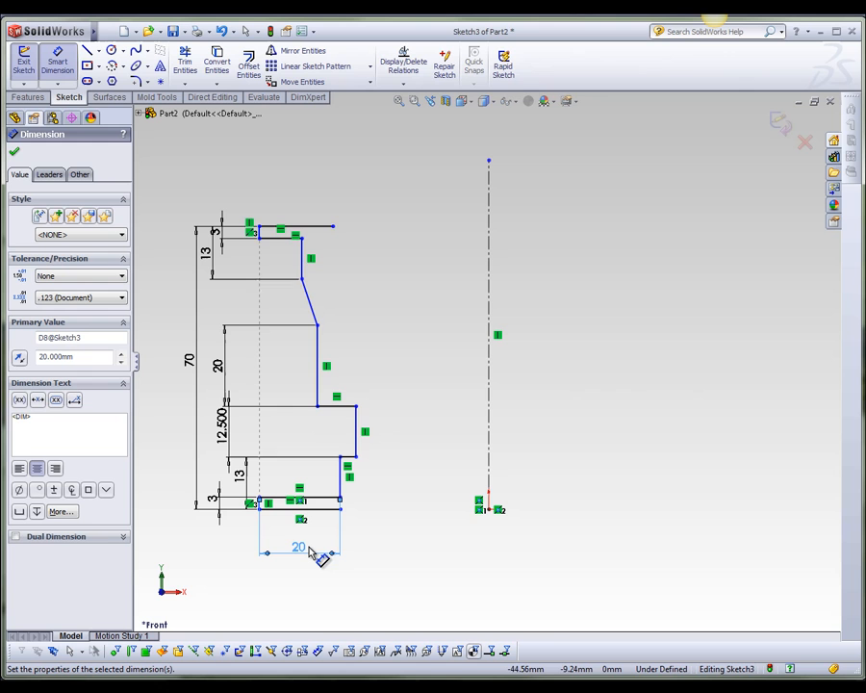
- Dimension the horizontal ledges below and above the innermost vertical line as 8 mm and 10 mm respectively
{"action": "left_click", "coordinate": [354, 460]}
{"action": "left_click", "coordinate": [348, 445]}
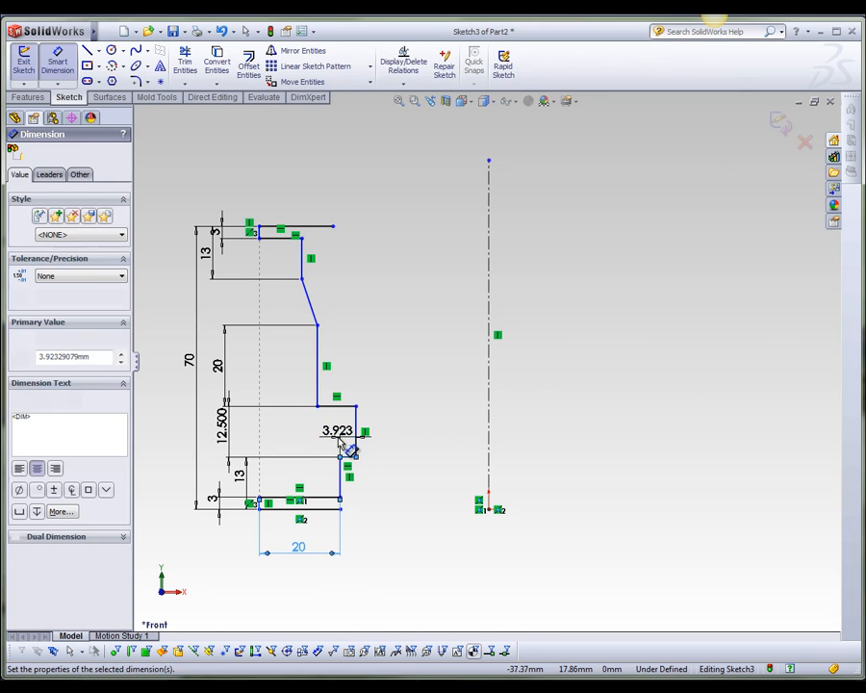
{"action": "type", "text": "8"}
{"action": "key", "text": "Return"}
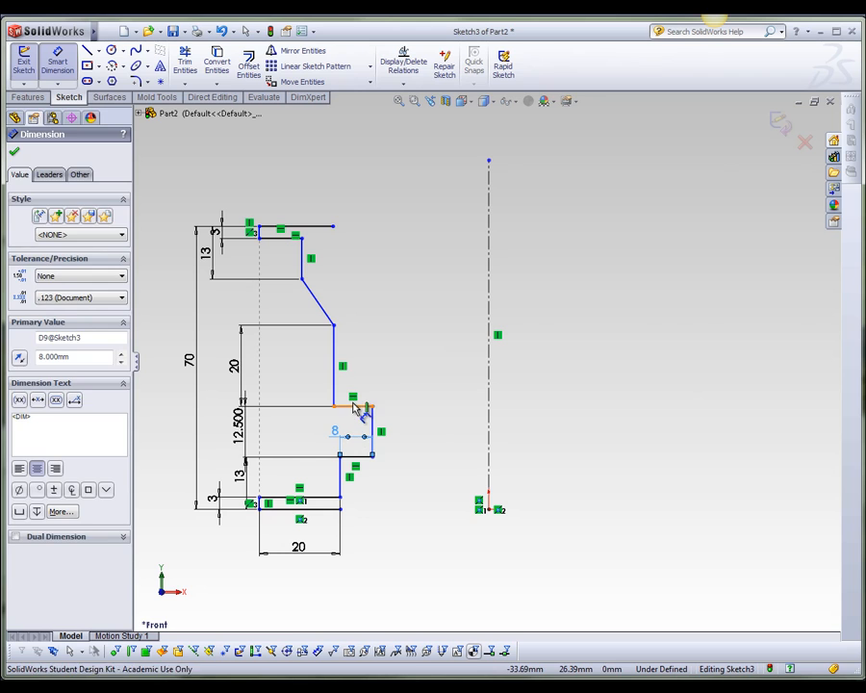
{"action": "left_click", "coordinate": [356, 406]}
{"action": "left_click", "coordinate": [366, 371]}
{"action": "type", "text": "10"}
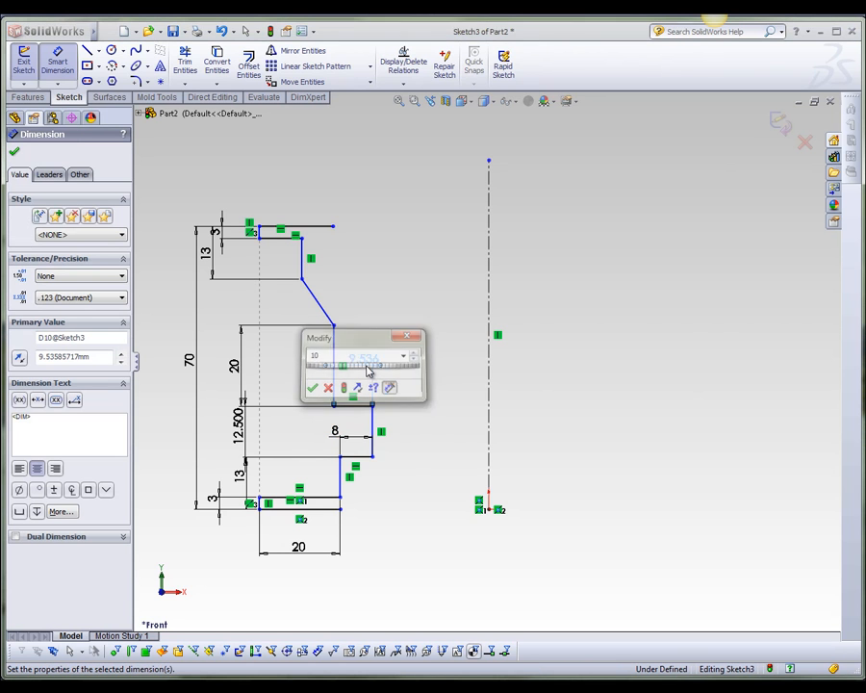
{"action": "key", "text": "Return"}
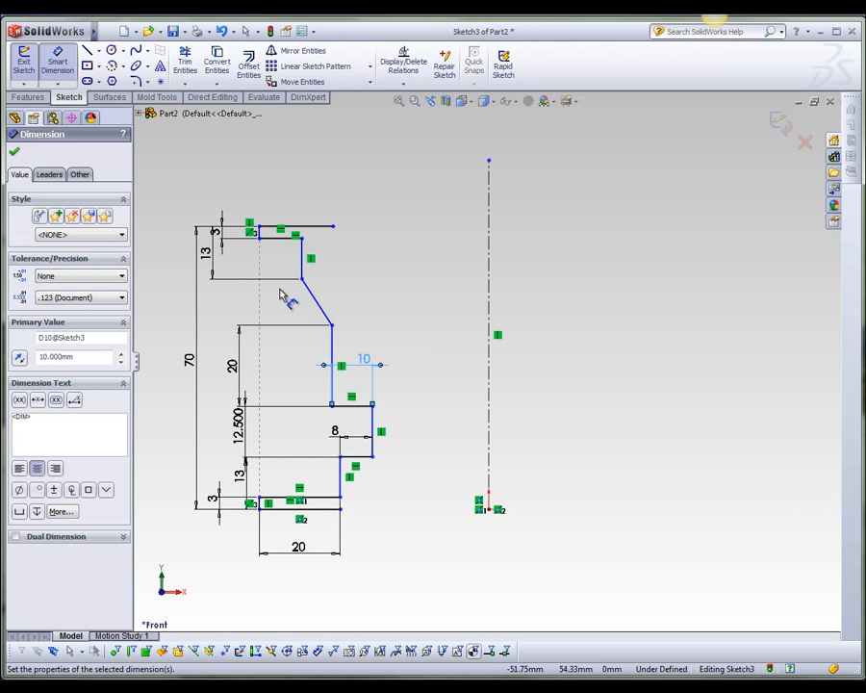
- Dimension the lower horizontal line of the top flange as 15 mm
{"action": "left_click", "coordinate": [286, 244]}
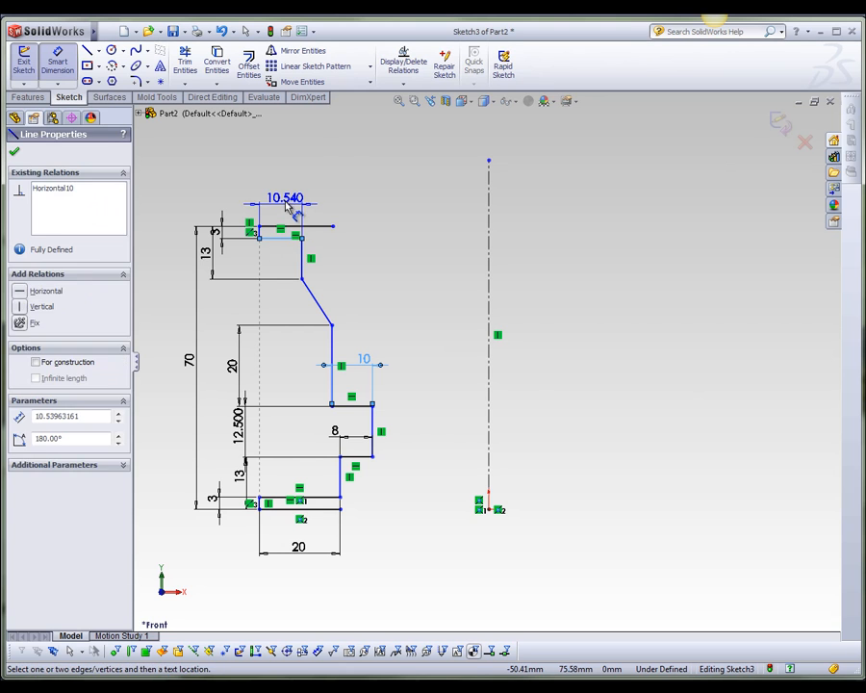
{"action": "left_click", "coordinate": [351, 213]}
{"action": "type", "text": "15"}
{"action": "key", "text": "Return"}
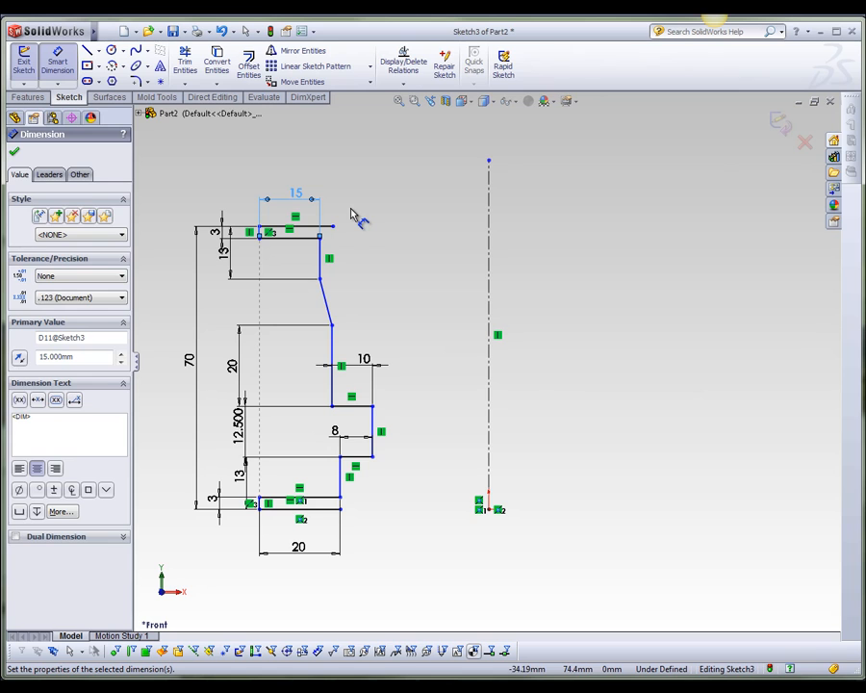
{"action": "left_click", "coordinate": [357, 210]}
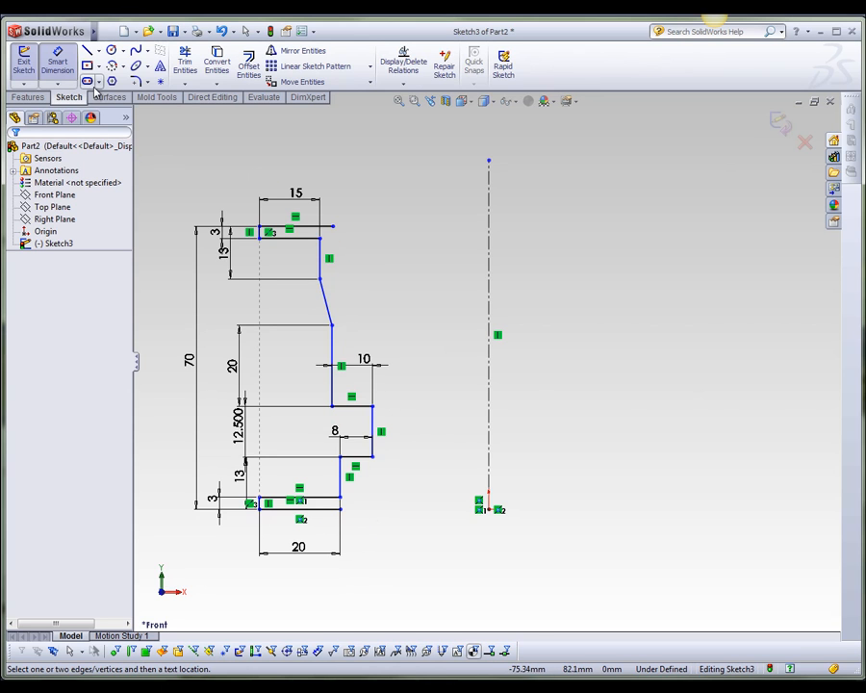
- Offset the connected stepped profile by 3 mm toward the centerline, with dimensions added and chain selection enabled
{"action": "left_click", "coordinate": [247, 77]}
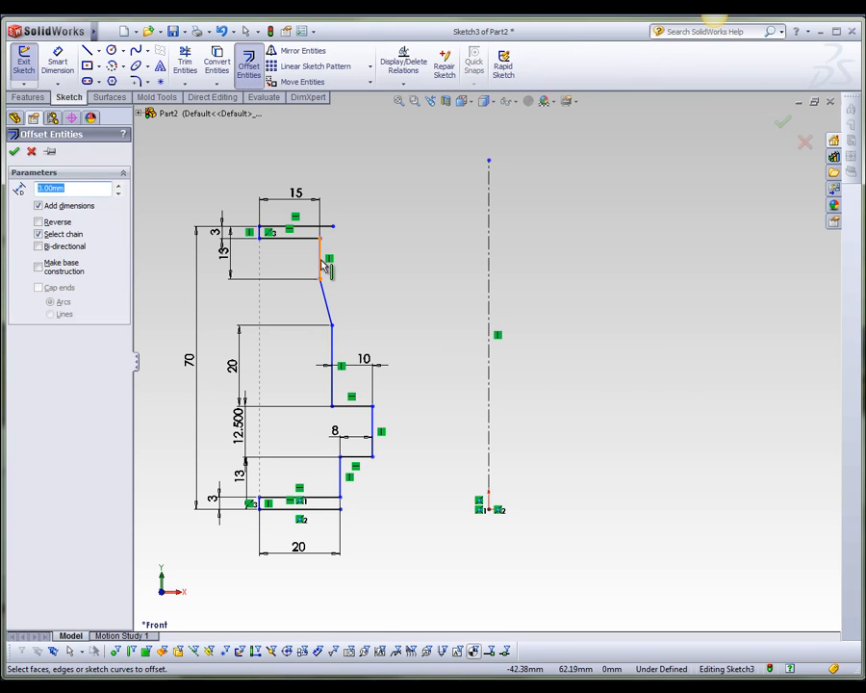
{"action": "left_click", "coordinate": [324, 266]}
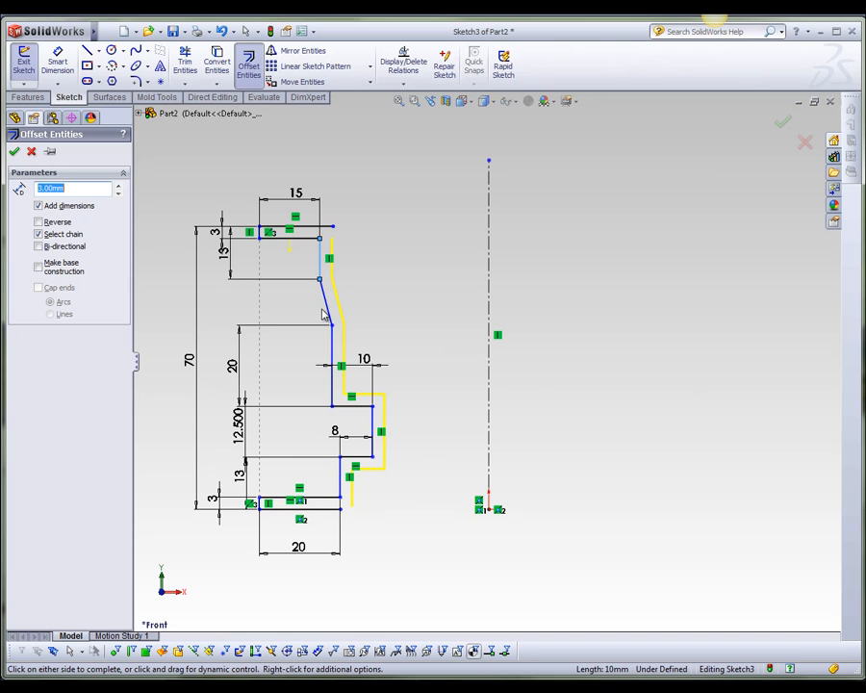
{"action": "left_click", "coordinate": [15, 152]}
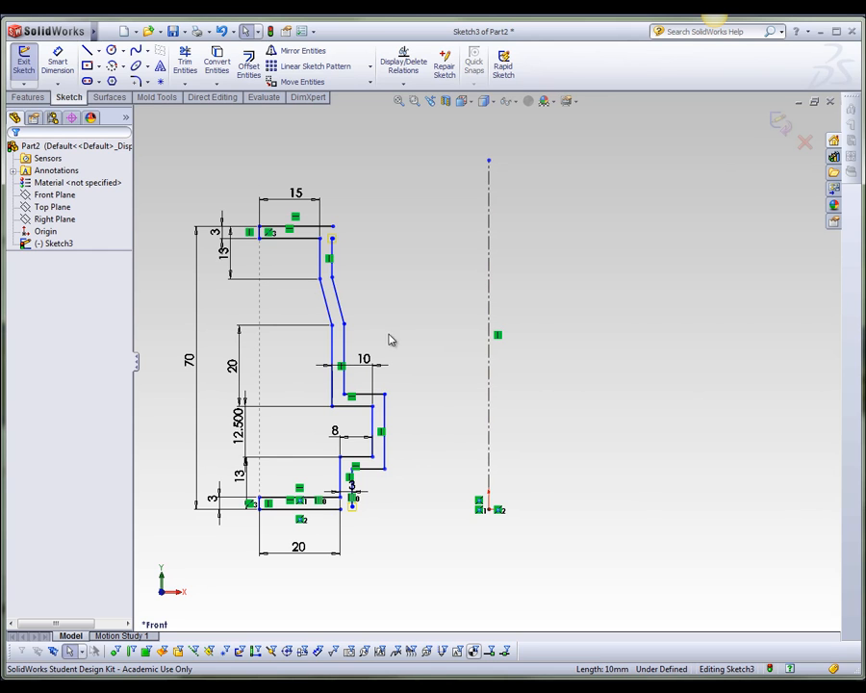
- Dimension the distance from the innermost vertical offset line to the centerline as 45 mm
{"action": "left_click", "coordinate": [71, 65]}
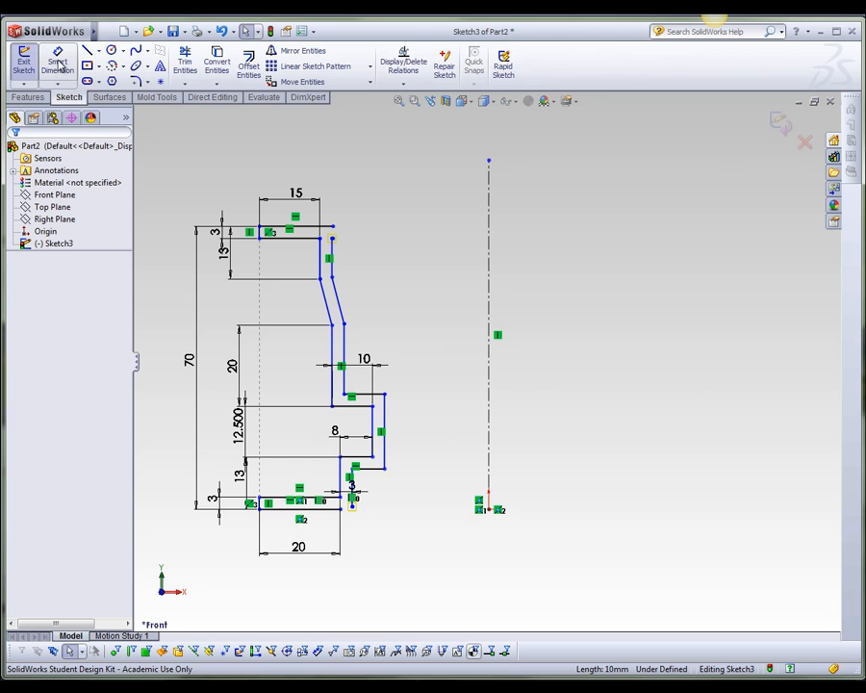
{"action": "left_click", "coordinate": [387, 462]}
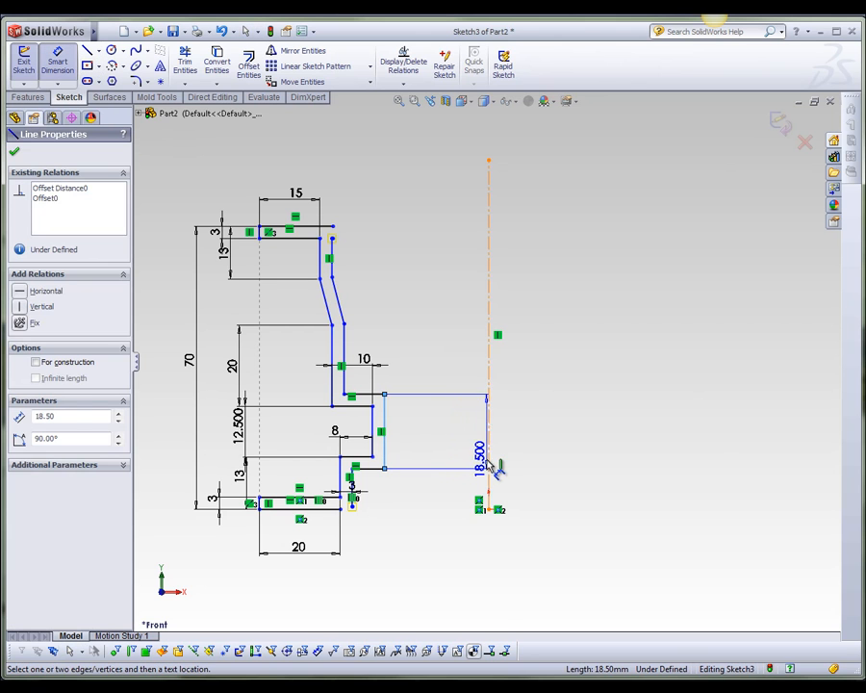
{"action": "left_click", "coordinate": [489, 467]}
{"action": "left_click", "coordinate": [443, 505]}
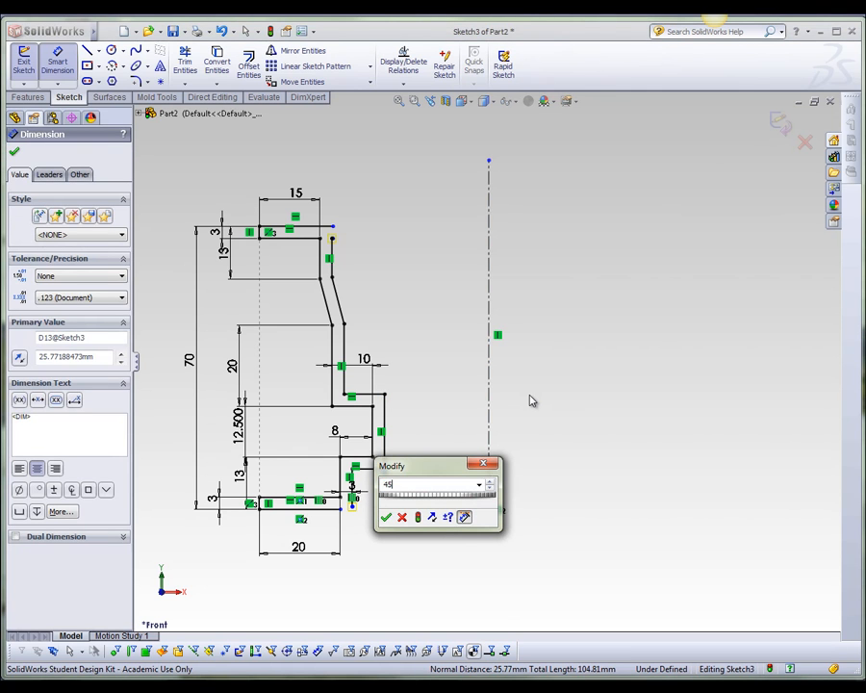
{"action": "key", "text": "Return"}
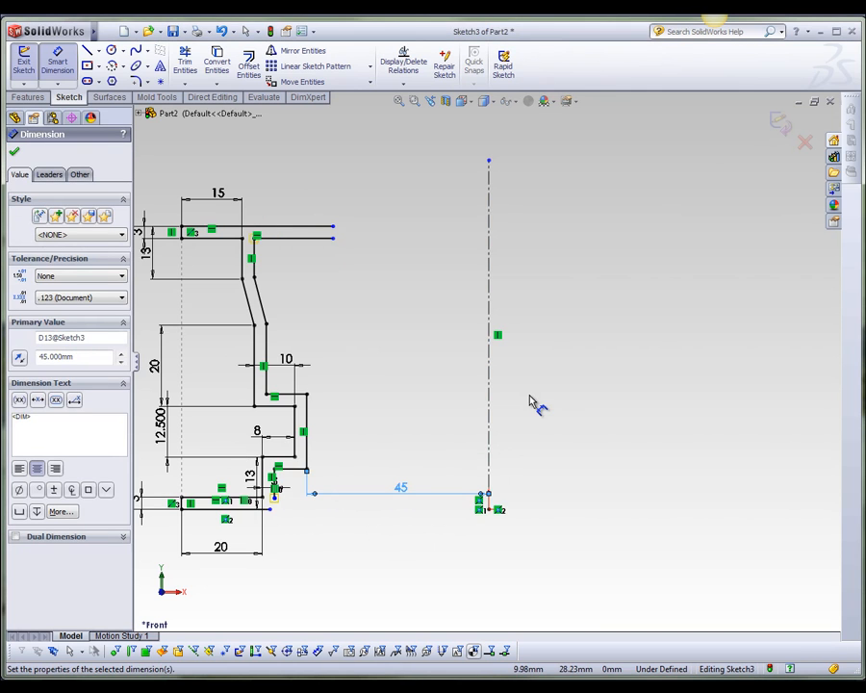
- Examine the ends of the offset profile near the top flange and the bottom foot
{"action": "key", "text": "z"}
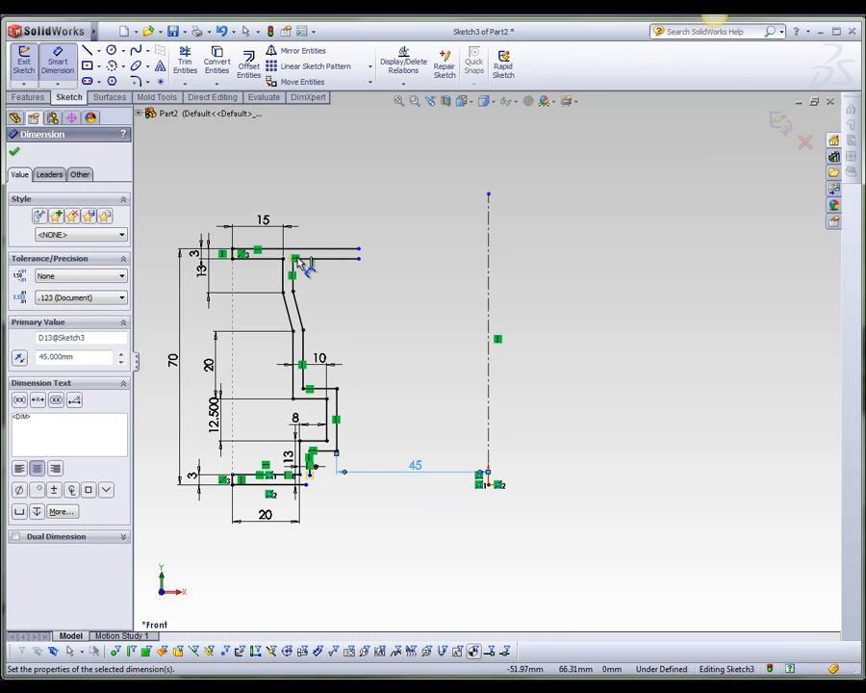
{"action": "scroll", "coordinate": [283, 281], "scroll_direction": "down", "scroll_amount": 3}
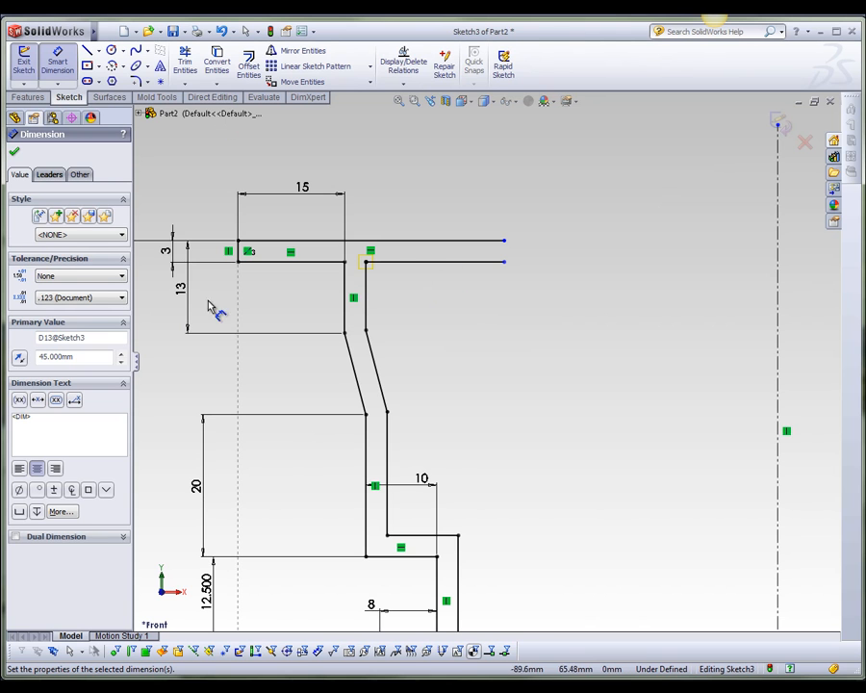
{"action": "scroll", "coordinate": [404, 265], "scroll_direction": "up", "scroll_amount": 3}
{"action": "scroll", "coordinate": [410, 545], "scroll_direction": "down", "scroll_amount": 4}
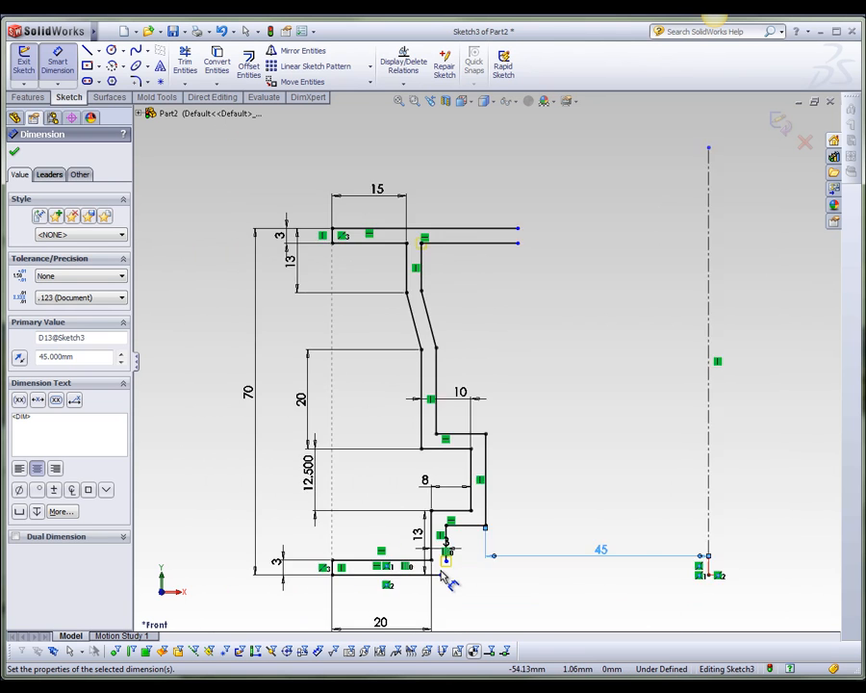
{"action": "scroll", "coordinate": [466, 538], "scroll_direction": "down", "scroll_amount": 3}
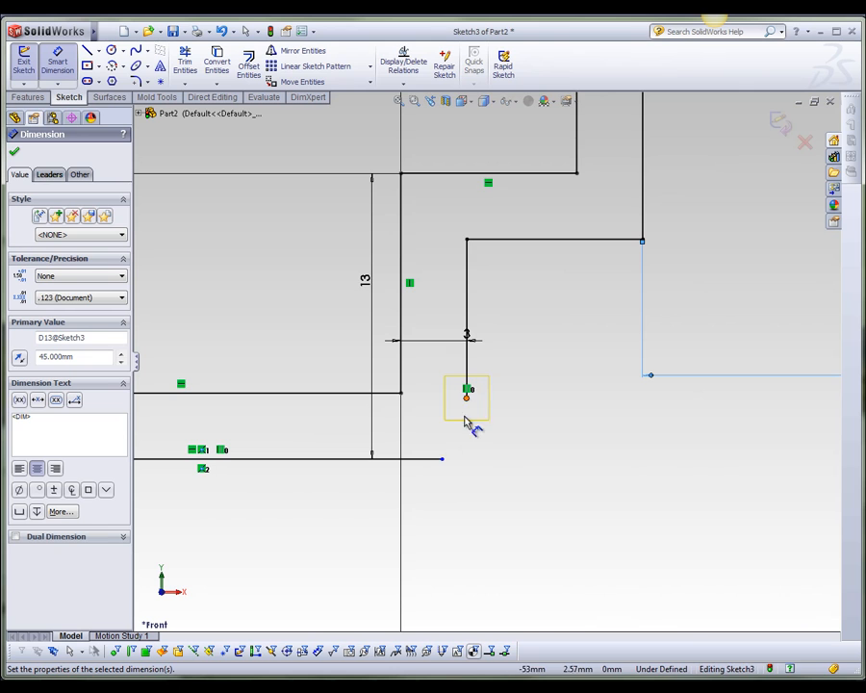
{"action": "scroll", "coordinate": [381, 495], "scroll_direction": "up", "scroll_amount": 2}
{"action": "scroll", "coordinate": [383, 495], "scroll_direction": "up", "scroll_amount": 4}
{"action": "scroll", "coordinate": [463, 171], "scroll_direction": "up", "scroll_amount": 1}
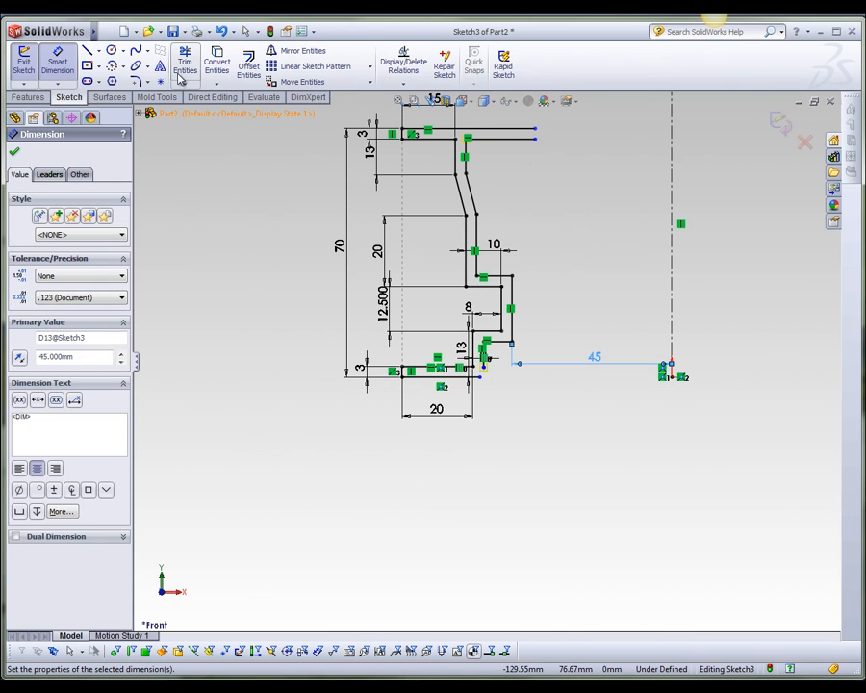
- Delete the surplus horizontal offset line just beneath the overhanging part of the top line
{"action": "key", "text": "Escape"}
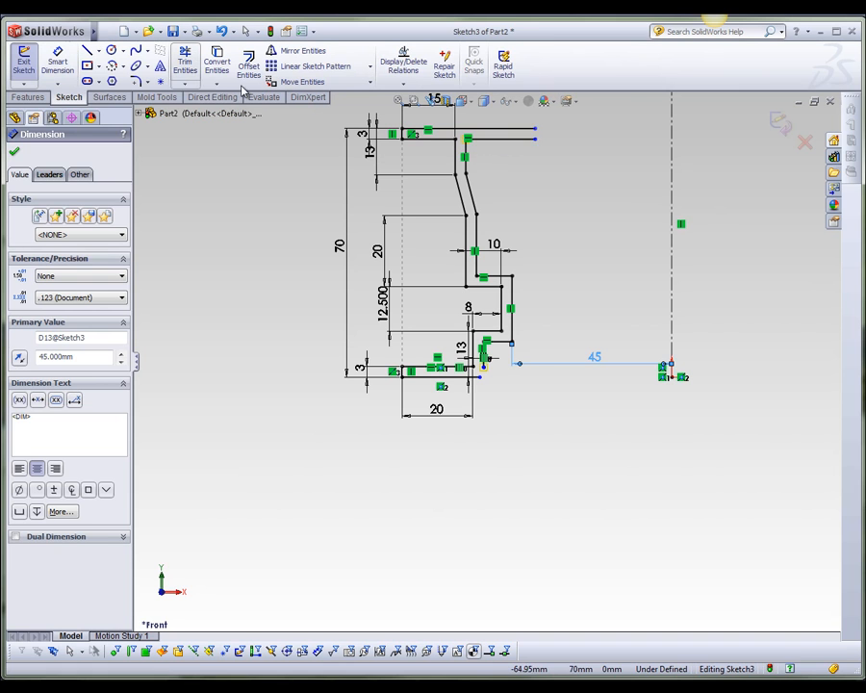
{"action": "left_click", "coordinate": [517, 140]}
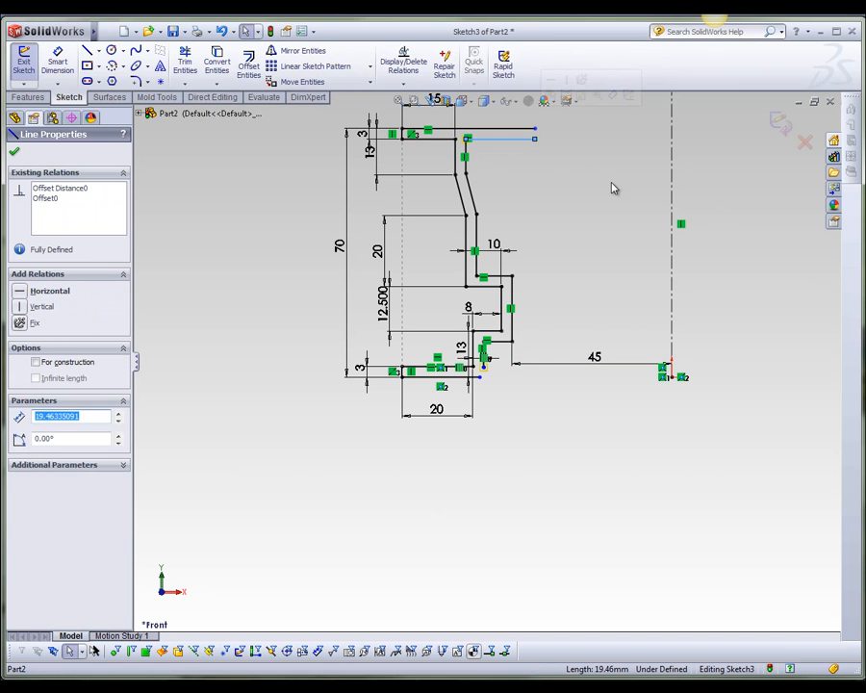
{"action": "key", "text": "Escape"}
- Extend the upper vertical offset line to the top line and trim the top line's overhang beyond it
{"action": "scroll", "coordinate": [496, 141], "scroll_direction": "down", "scroll_amount": 5}
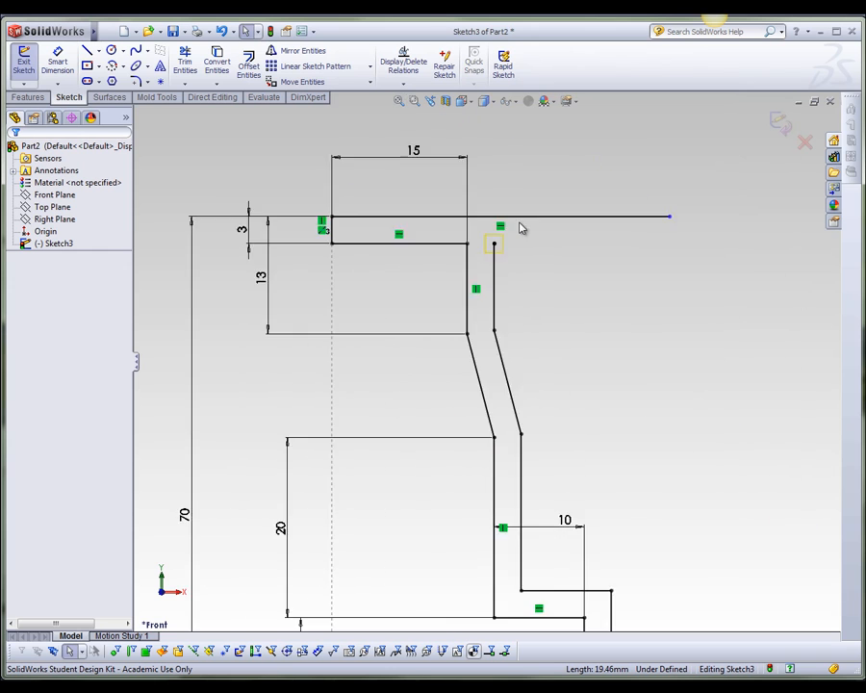
{"action": "left_click", "coordinate": [185, 84]}
{"action": "left_click", "coordinate": [192, 110]}
{"action": "left_click", "coordinate": [482, 287]}
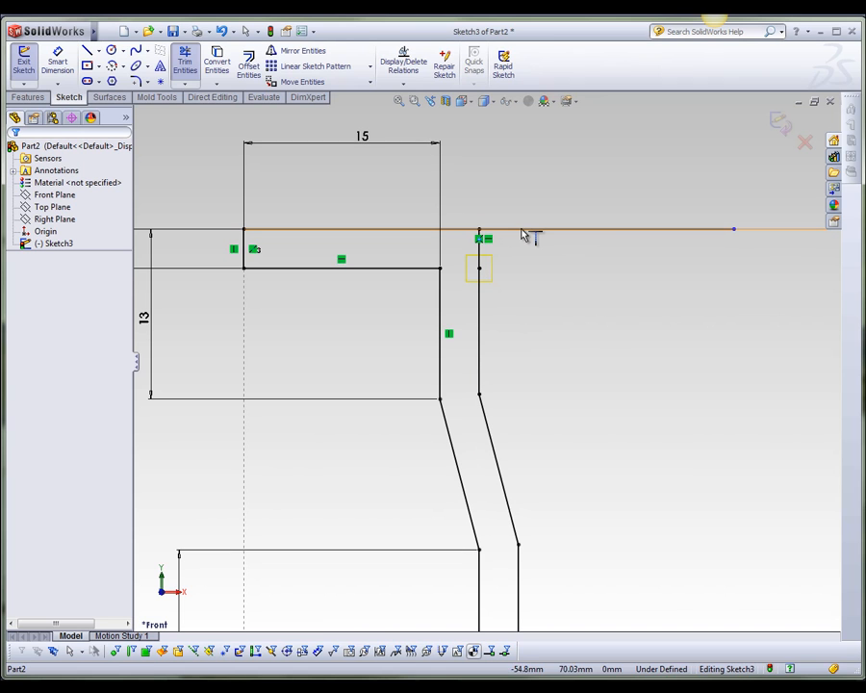
{"action": "left_click", "coordinate": [185, 63]}
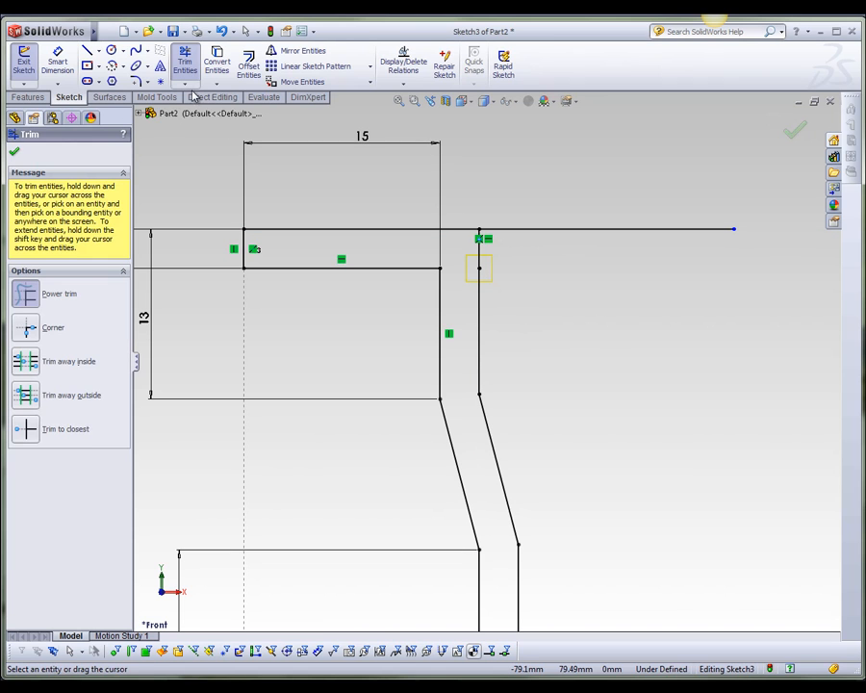
{"action": "left_click_drag", "start_coordinate": [594, 272], "coordinate": [586, 182]}
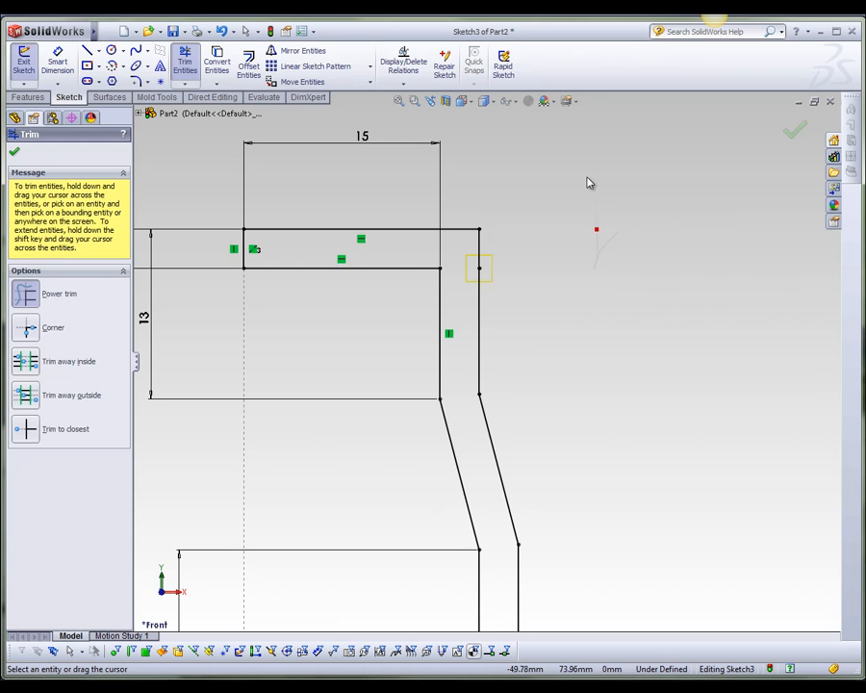
- Lengthen the base line past the lower vertical offset line and bring that vertical line's lower end down to the base line
{"action": "scroll", "coordinate": [533, 284], "scroll_direction": "up", "scroll_amount": 5}
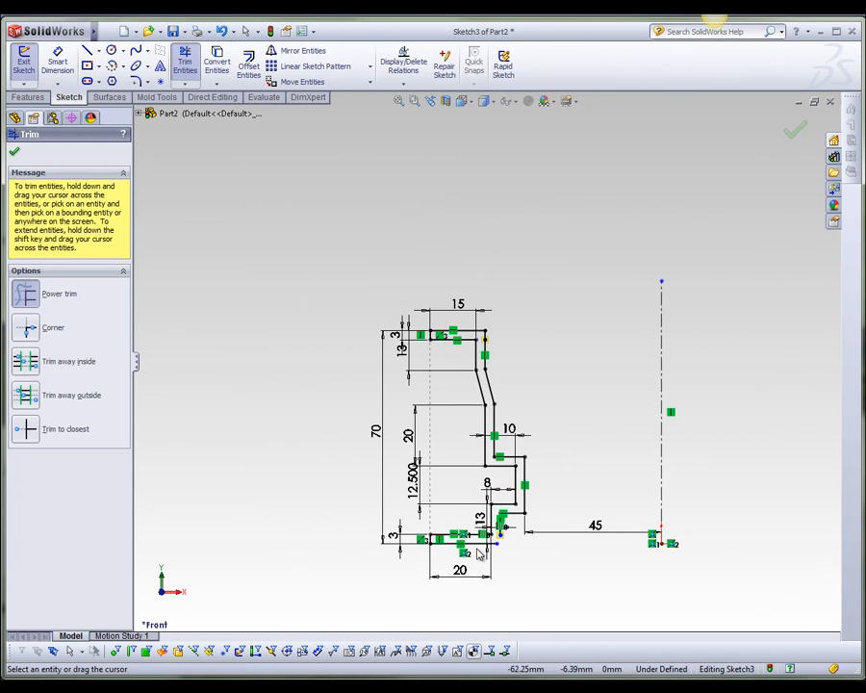
{"action": "scroll", "coordinate": [473, 561], "scroll_direction": "down", "scroll_amount": 8}
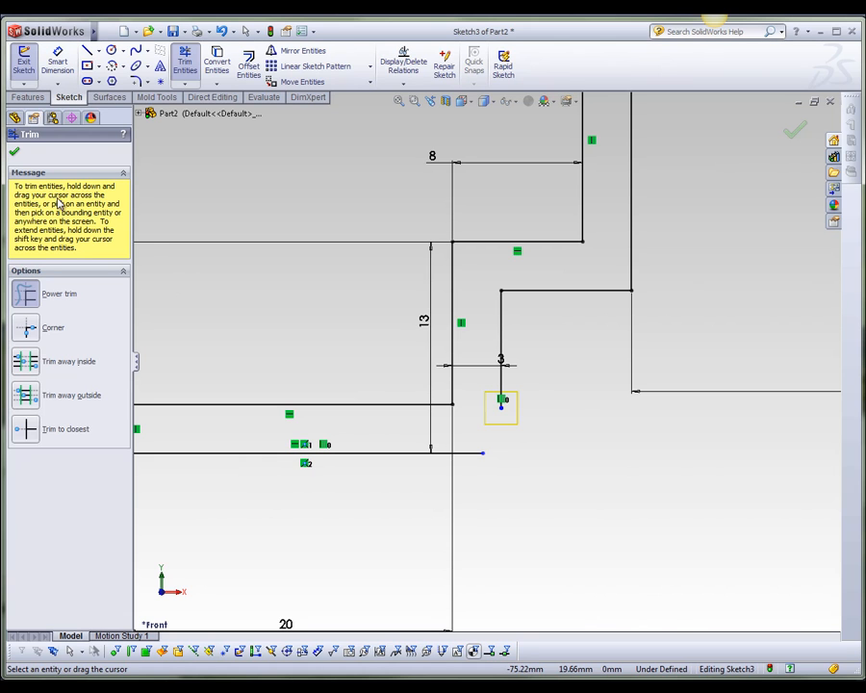
{"action": "left_click", "coordinate": [15, 150]}
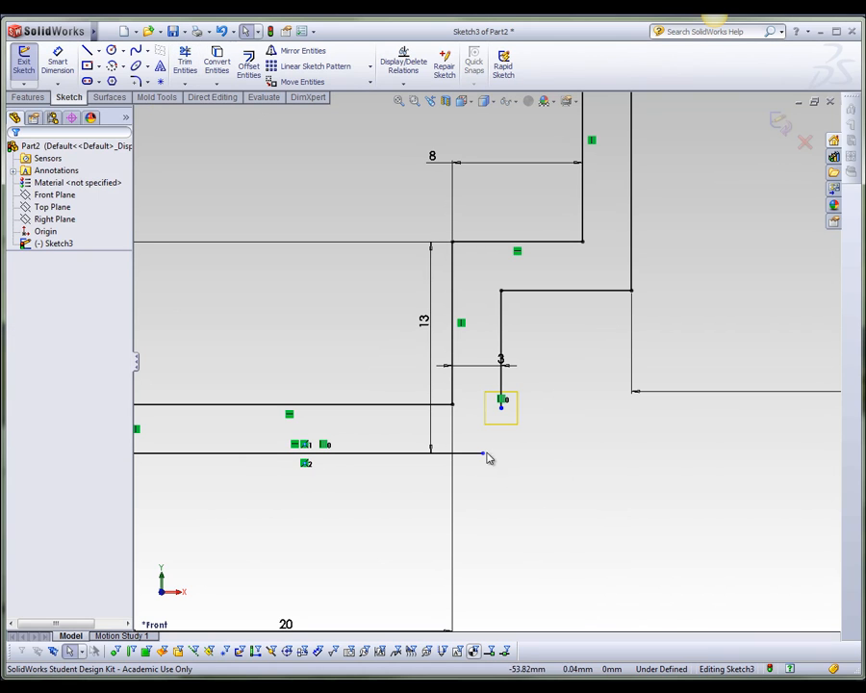
{"action": "left_click_drag", "start_coordinate": [484, 454], "coordinate": [548, 458]}
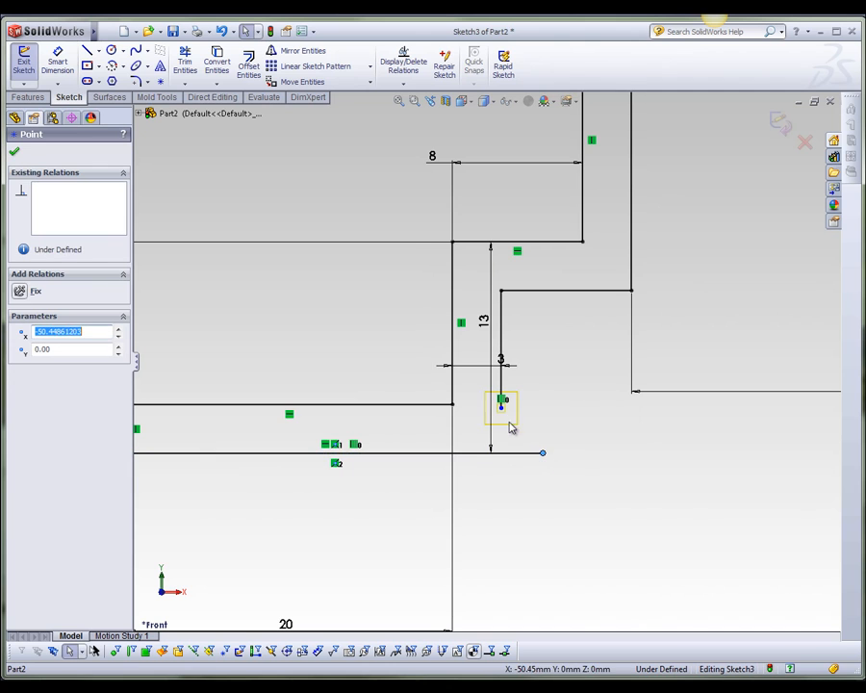
{"action": "mouse_move", "coordinate": [501, 400]}
{"action": "left_mouse_down"}
{"action": "mouse_move", "coordinate": [502, 452]}
{"action": "mouse_move", "coordinate": [514, 455]}
{"action": "mouse_move", "coordinate": [503, 458]}
{"action": "left_mouse_up"}
- Delete the tiny leftover horizontal offset segment sticking out past the lower vertical line at the base line's inner corner
{"action": "scroll", "coordinate": [504, 462], "scroll_direction": "down", "scroll_amount": 8}
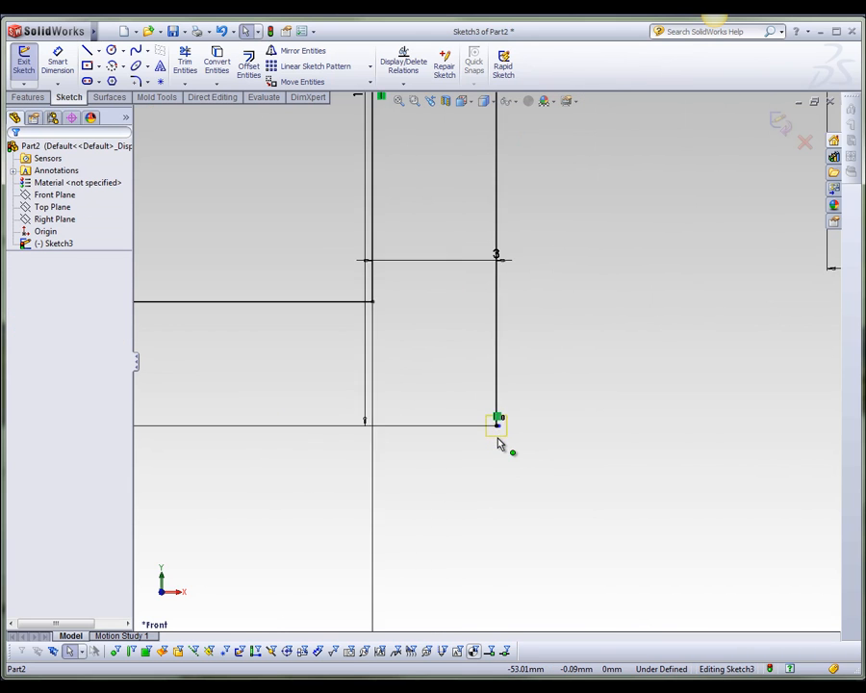
{"action": "scroll", "coordinate": [498, 412], "scroll_direction": "down", "scroll_amount": 3}
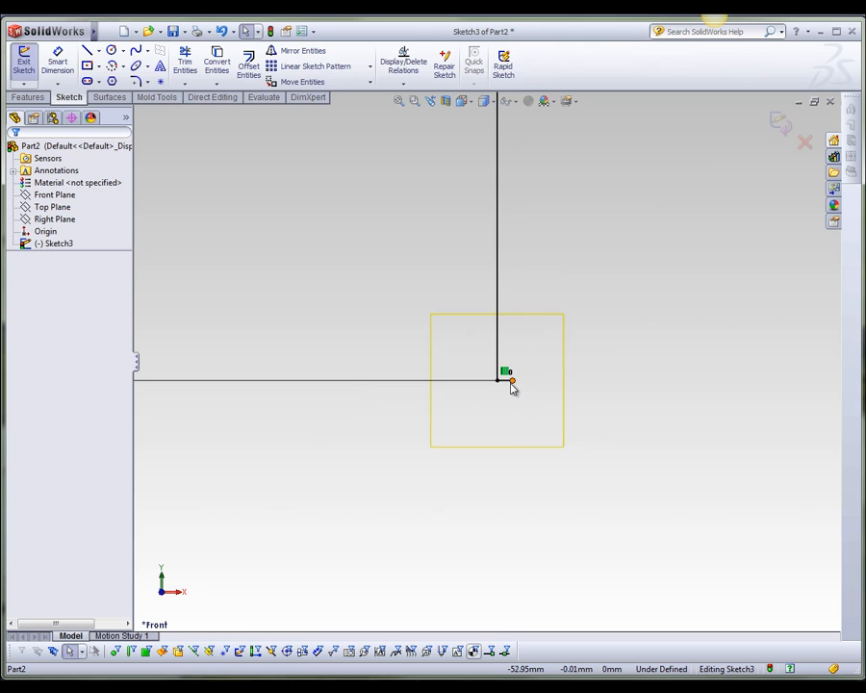
{"action": "left_click", "coordinate": [509, 382]}
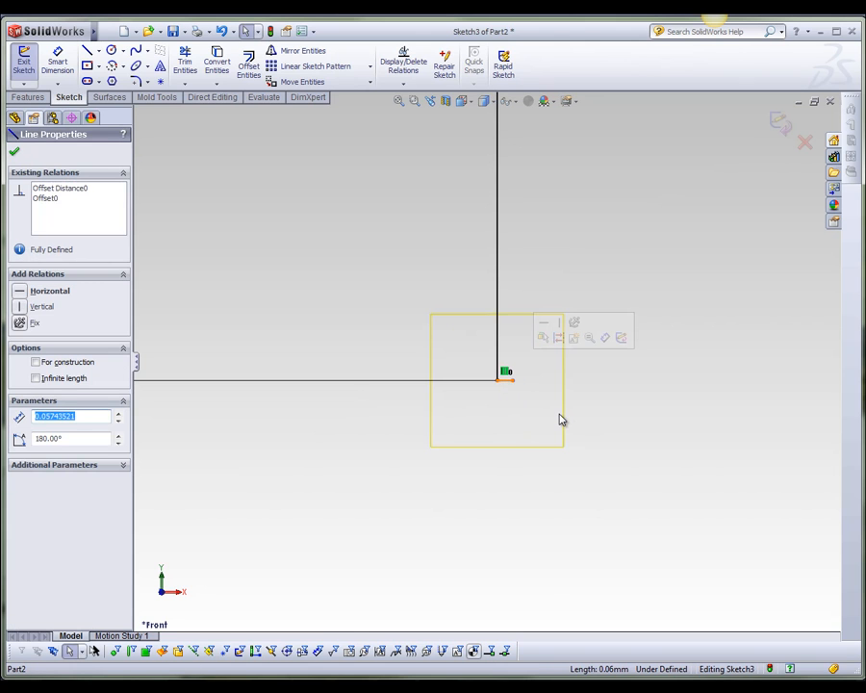
{"action": "key", "text": "Delete"}
{"action": "scroll", "coordinate": [497, 396], "scroll_direction": "up", "scroll_amount": 5}
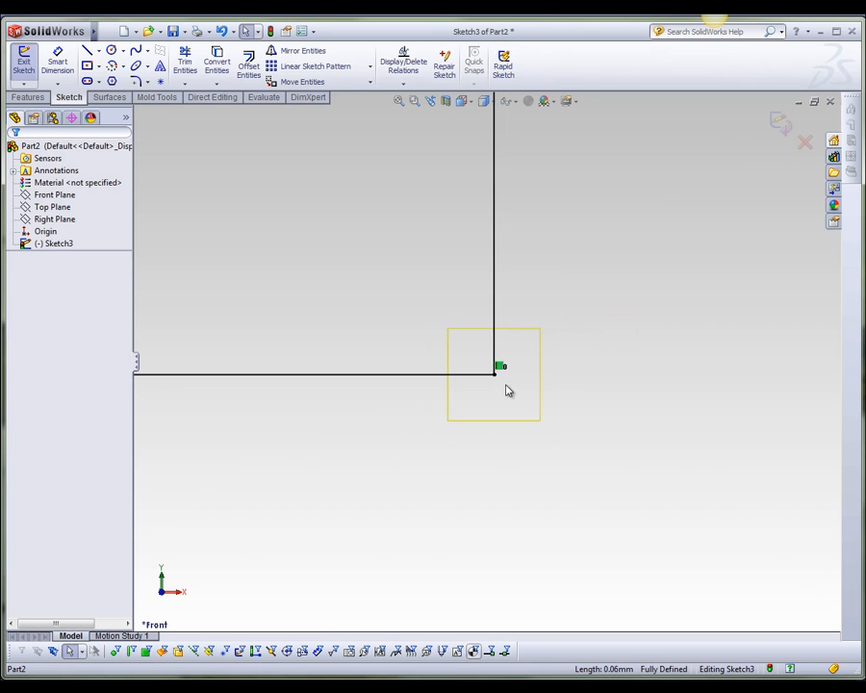
{"action": "scroll", "coordinate": [487, 358], "scroll_direction": "up", "scroll_amount": 5}
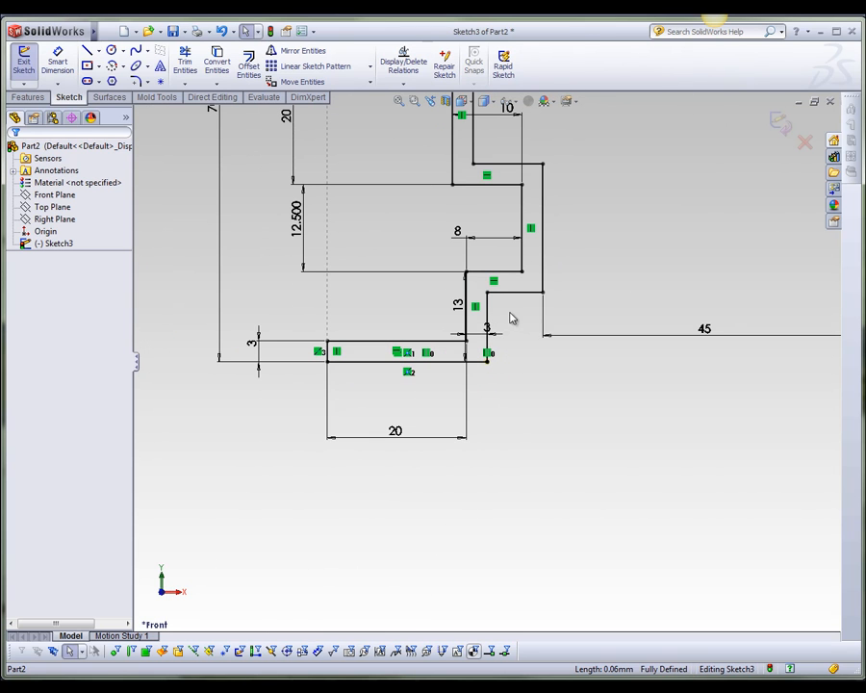
{"action": "scroll", "coordinate": [472, 299], "scroll_direction": "up", "scroll_amount": 5}
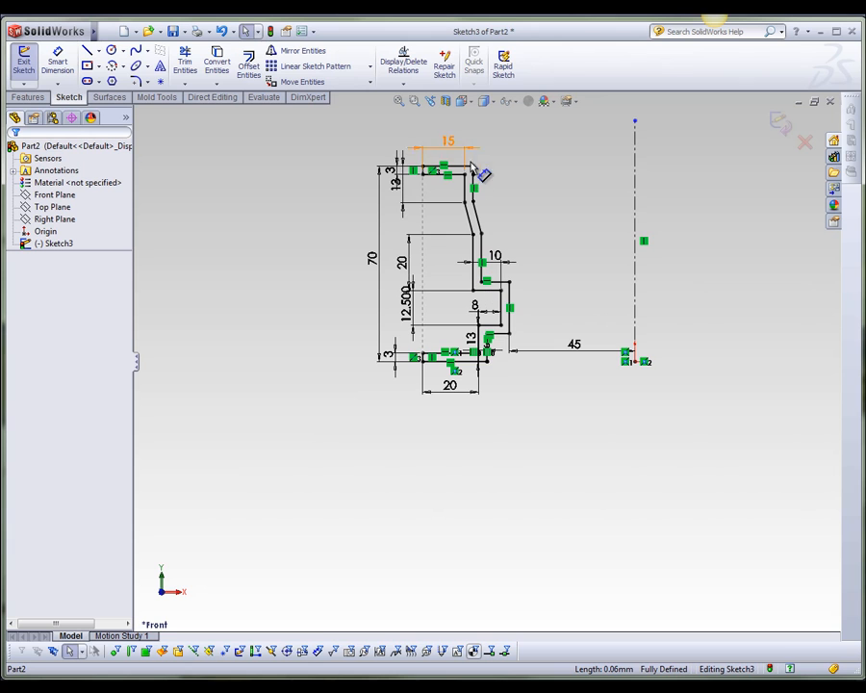
{"action": "scroll", "coordinate": [473, 173], "scroll_direction": "down", "scroll_amount": 2}
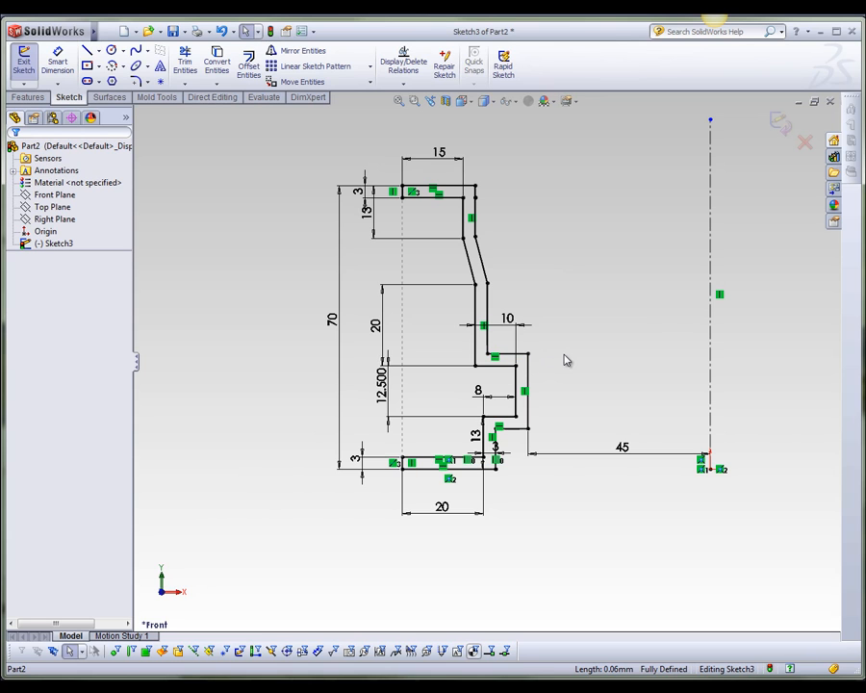
- Sketch a line chain from the step's upper outer corner toward the centerline: about 6.5 mm horizontal, an upward slope, and about 10 mm horizontal
{"action": "left_click", "coordinate": [87, 53]}
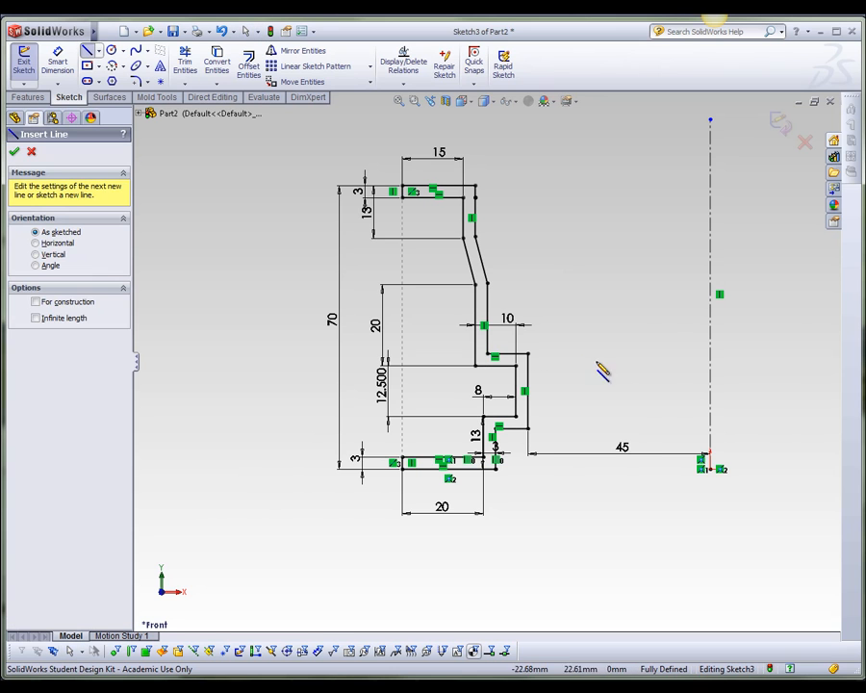
{"action": "left_click", "coordinate": [554, 353]}
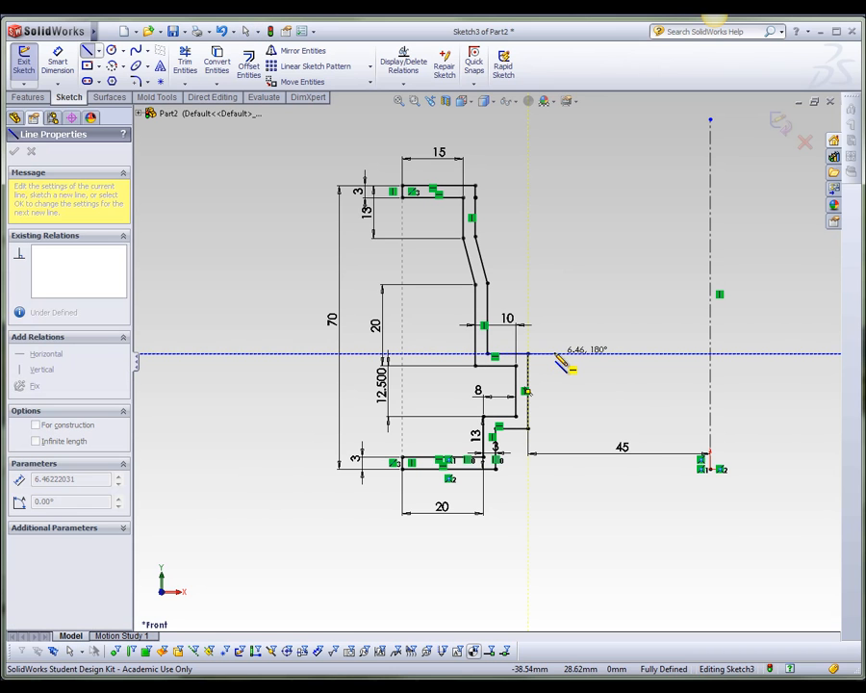
{"action": "left_click", "coordinate": [617, 325]}
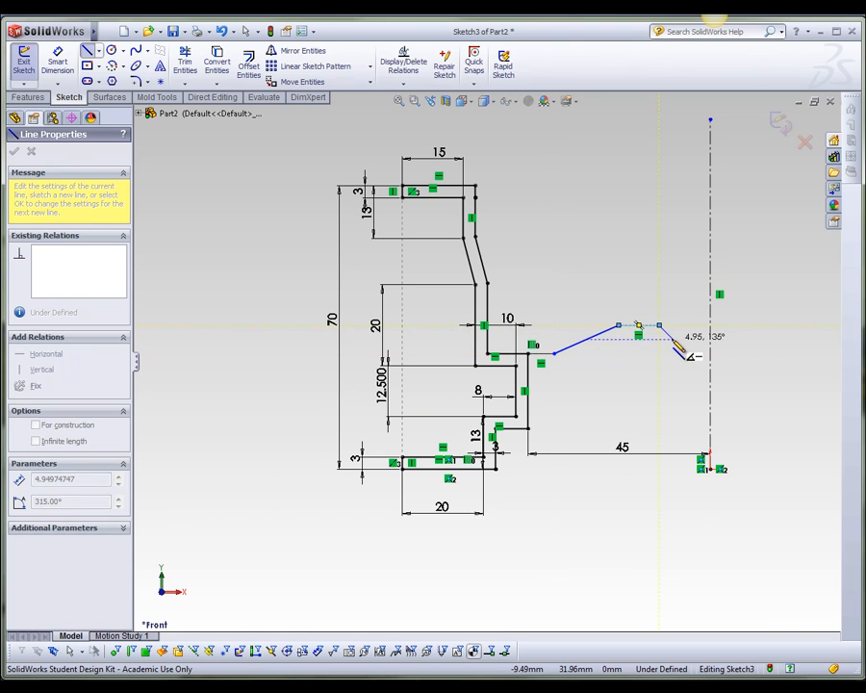
{"action": "left_click", "coordinate": [659, 325]}
{"action": "key", "text": "Escape"}
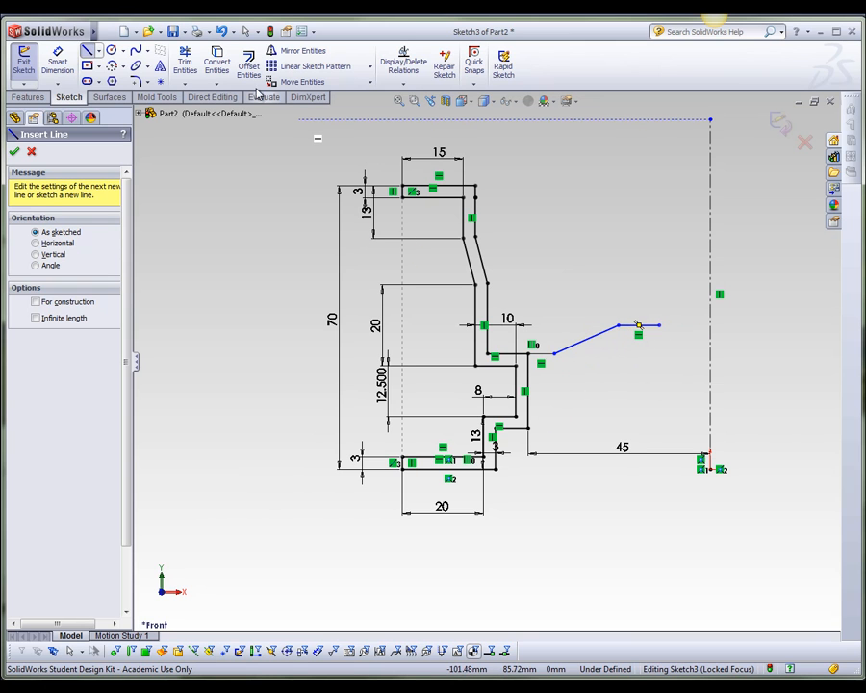
- Dimension the free end of the new line chain 5 mm from the vertical centerline
{"action": "left_click", "coordinate": [57, 64]}
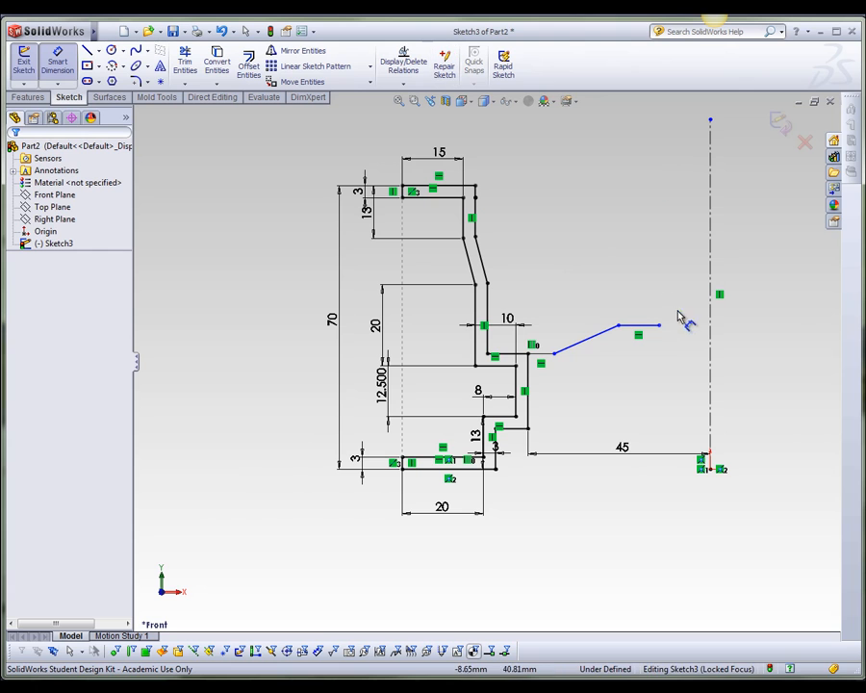
{"action": "left_click", "coordinate": [660, 326]}
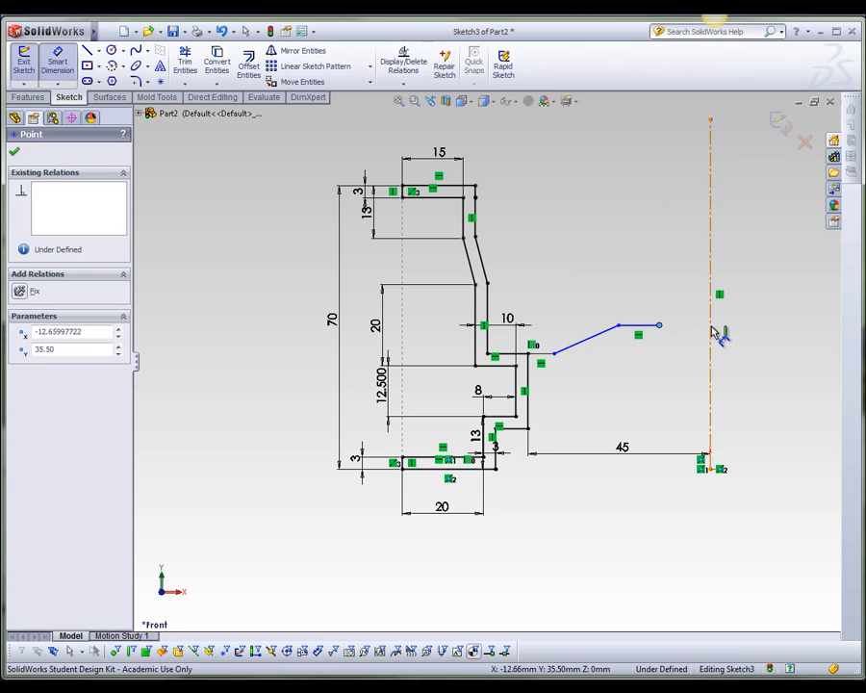
{"action": "left_click", "coordinate": [712, 332]}
{"action": "left_click", "coordinate": [679, 274]}
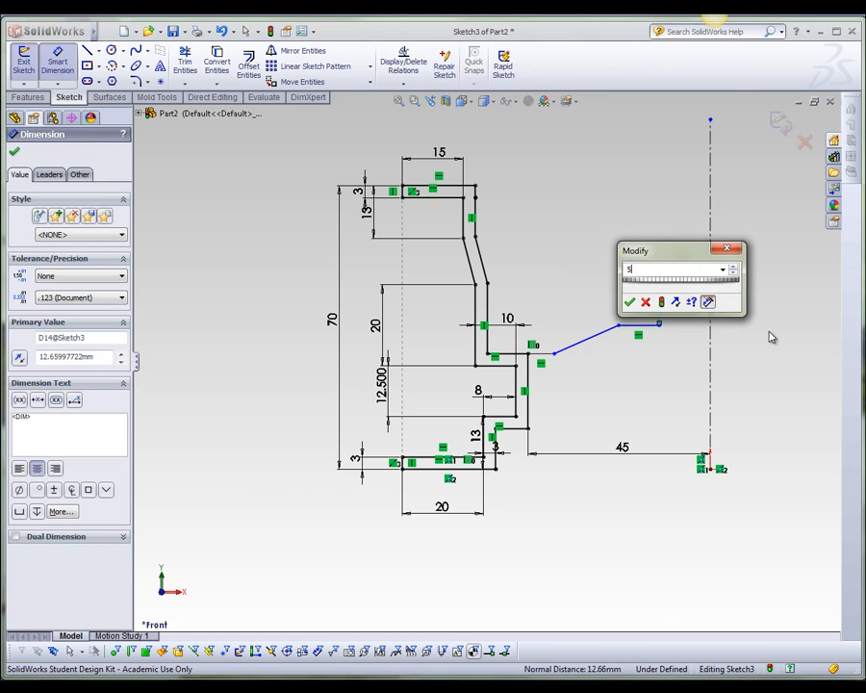
{"action": "type", "text": "5"}
{"action": "key", "text": "Return"}
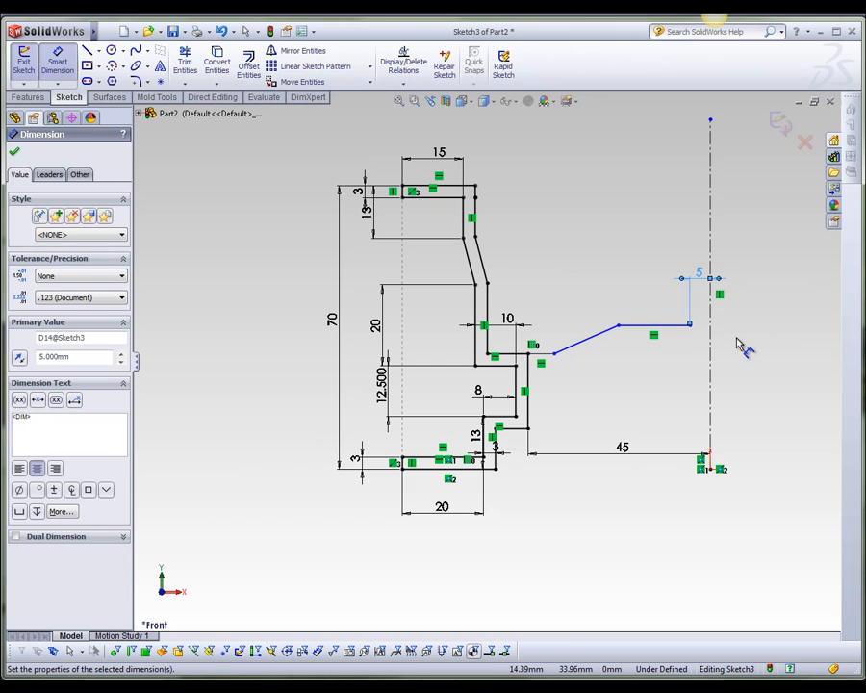
- Dimension the upper end of the sloped line 15 mm from the vertical centerline
{"action": "left_click", "coordinate": [619, 325]}
{"action": "left_click", "coordinate": [717, 337]}
{"action": "left_click", "coordinate": [677, 242]}
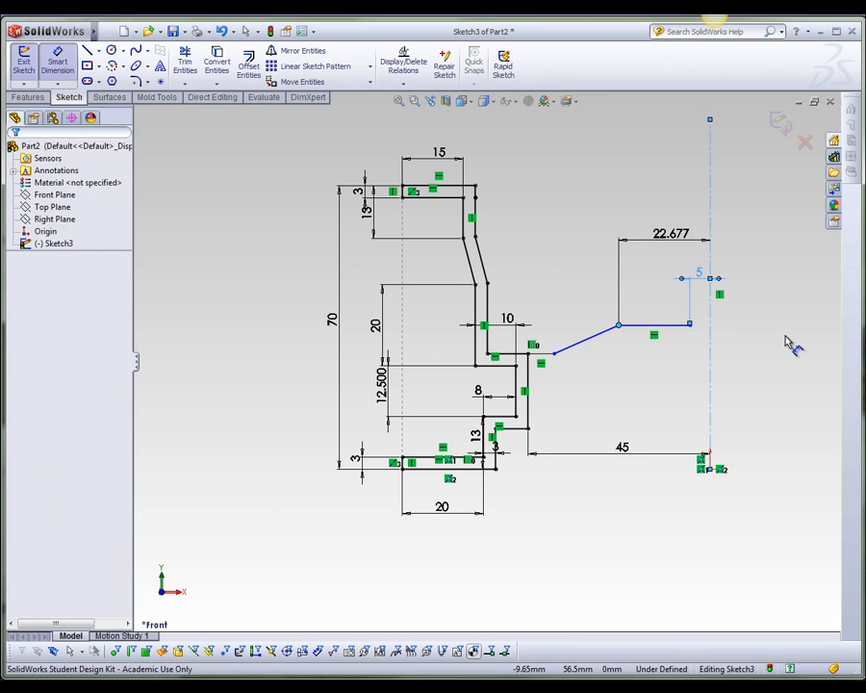
{"action": "type", "text": "15"}
{"action": "key", "text": "Return"}
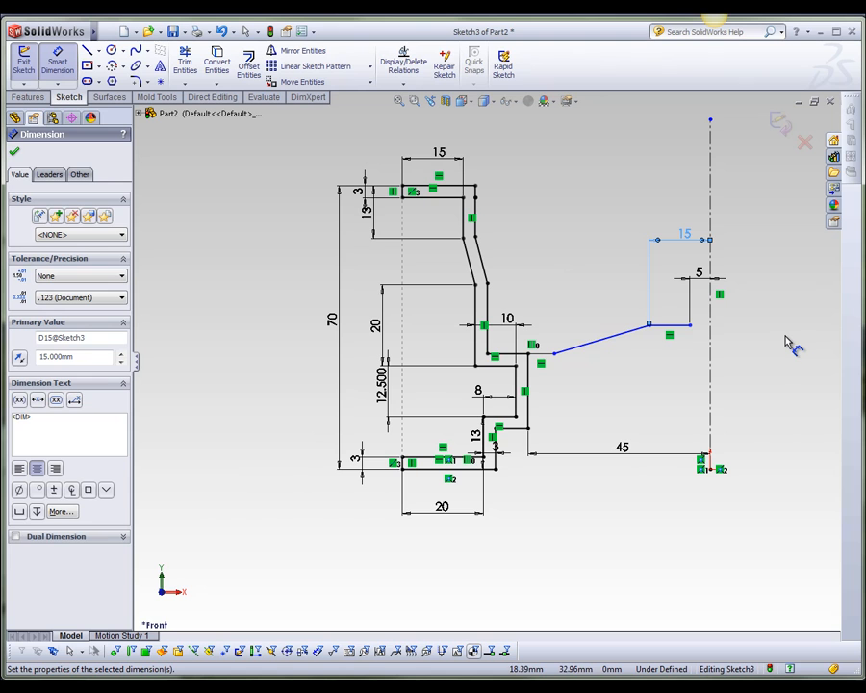
- Dimension the angle between the sloped line and the short upper horizontal line as 20°
{"action": "left_click", "coordinate": [627, 333]}
{"action": "left_click", "coordinate": [670, 326]}
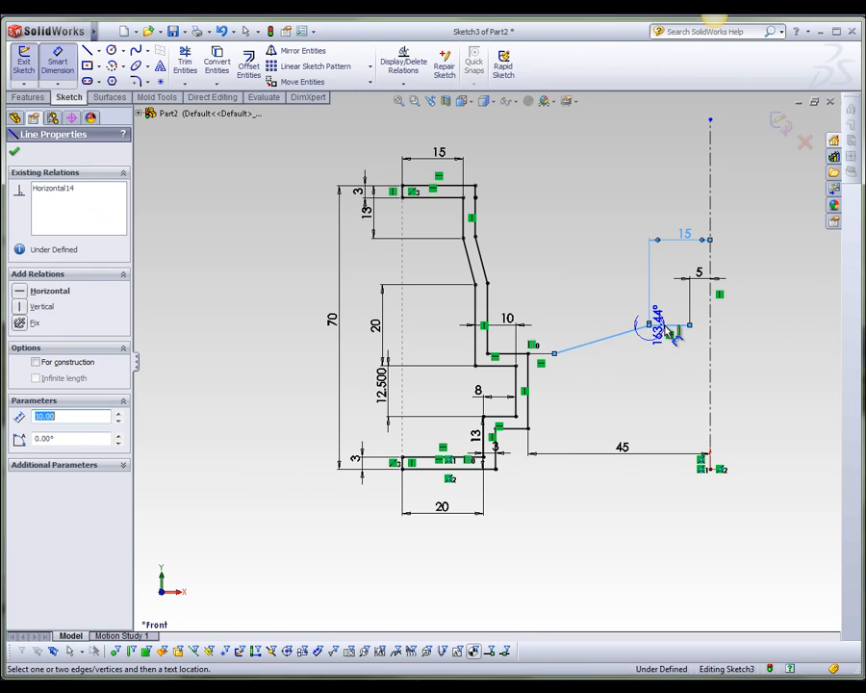
{"action": "left_click", "coordinate": [590, 342]}
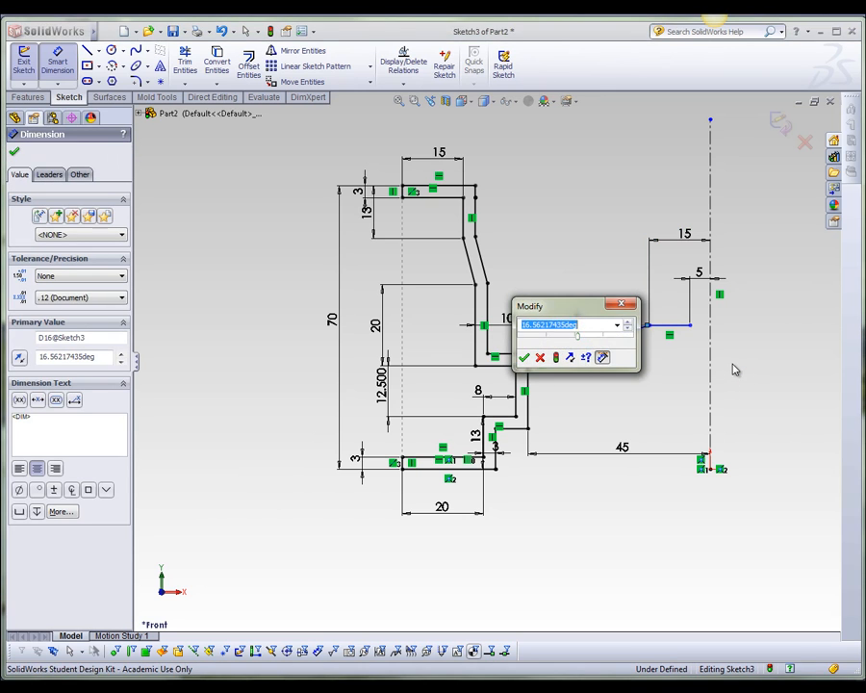
{"action": "type", "text": "20"}
{"action": "key", "text": "Return"}
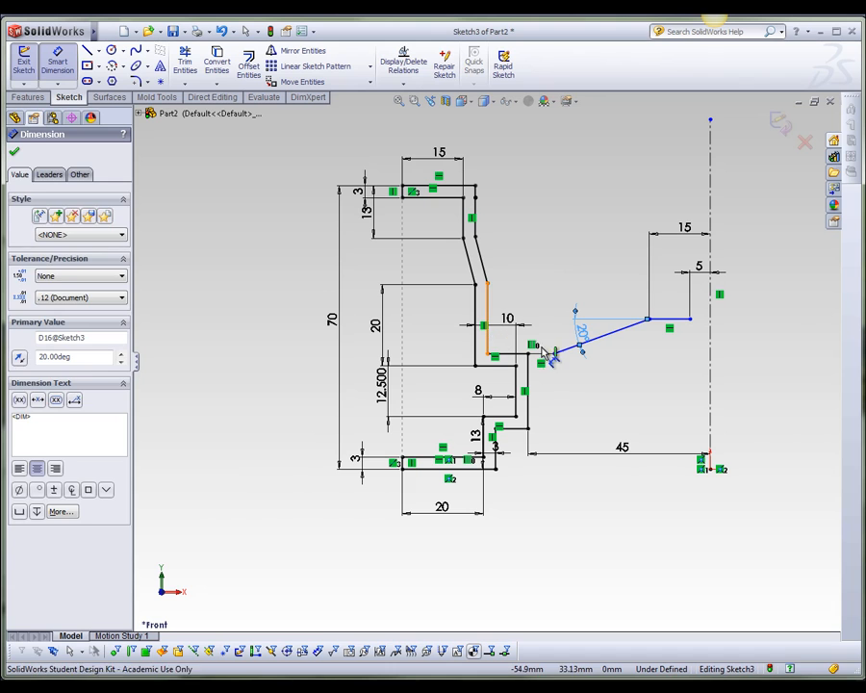
- Dimension the sloped line's lower end 20 mm from the inner vertical wall line above the step
{"action": "left_click", "coordinate": [487, 327]}
{"action": "left_click", "coordinate": [575, 310]}
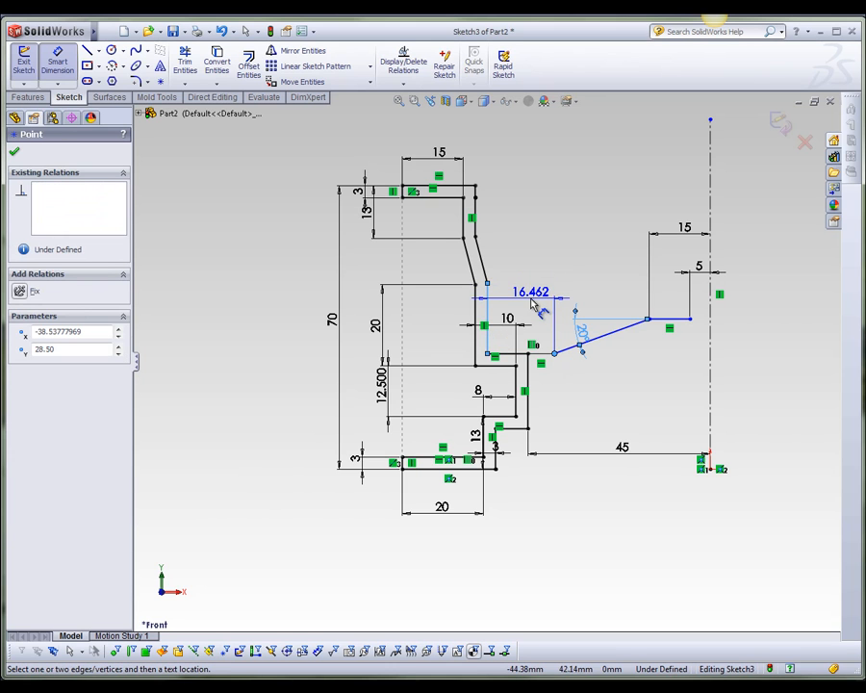
{"action": "left_click", "coordinate": [568, 306]}
{"action": "type", "text": "20"}
{"action": "key", "text": "Return"}
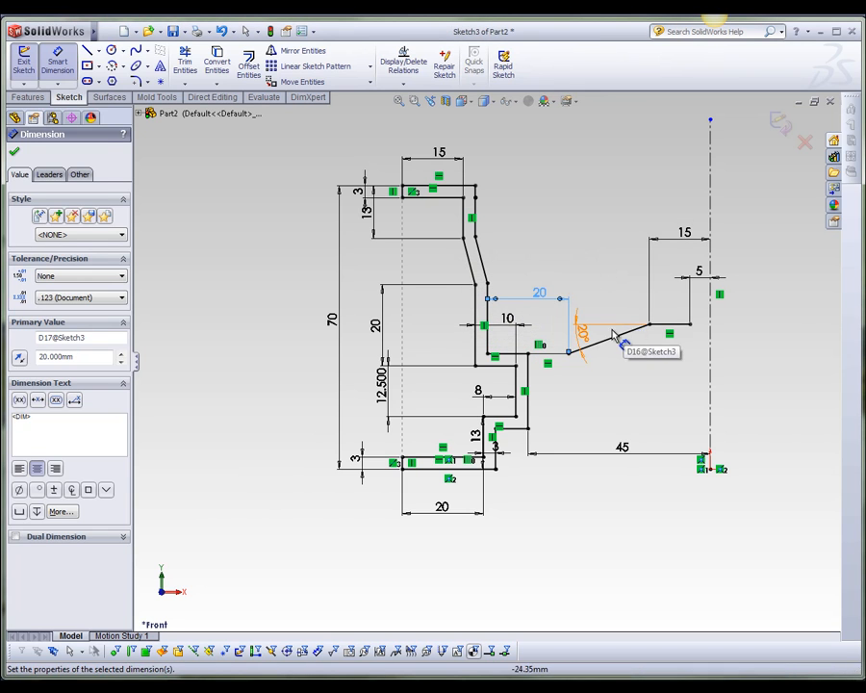
{"action": "left_click", "coordinate": [623, 367]}
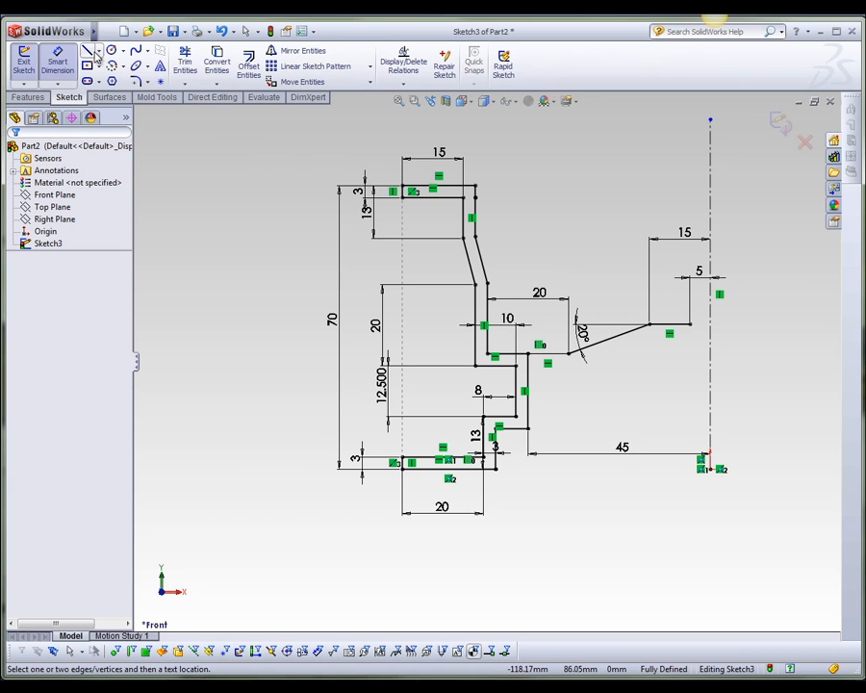
- Offset the new line chain 3 mm downward and close its free end near the centerline with a short vertical line
{"action": "left_click", "coordinate": [250, 69]}
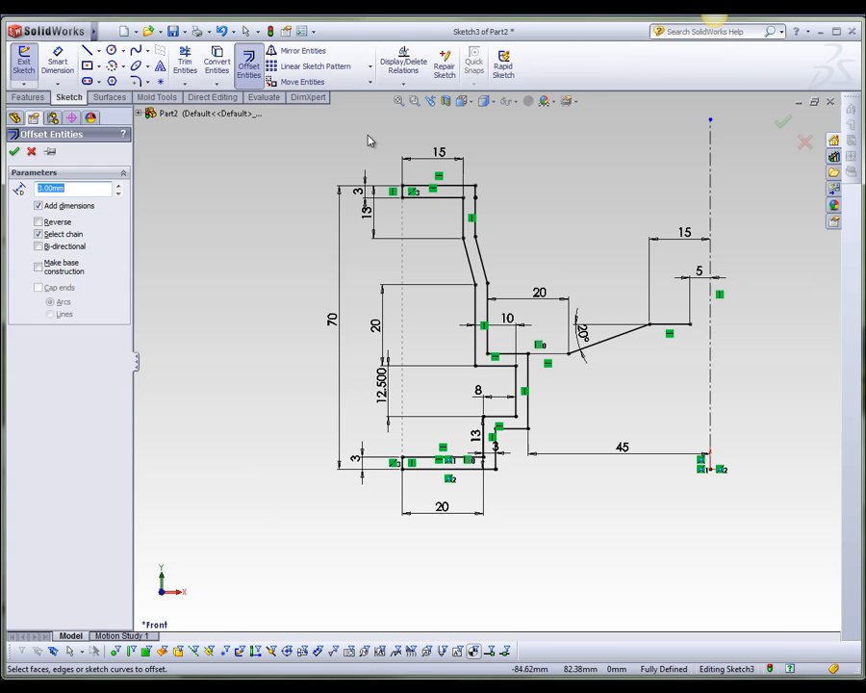
{"action": "left_click", "coordinate": [668, 328]}
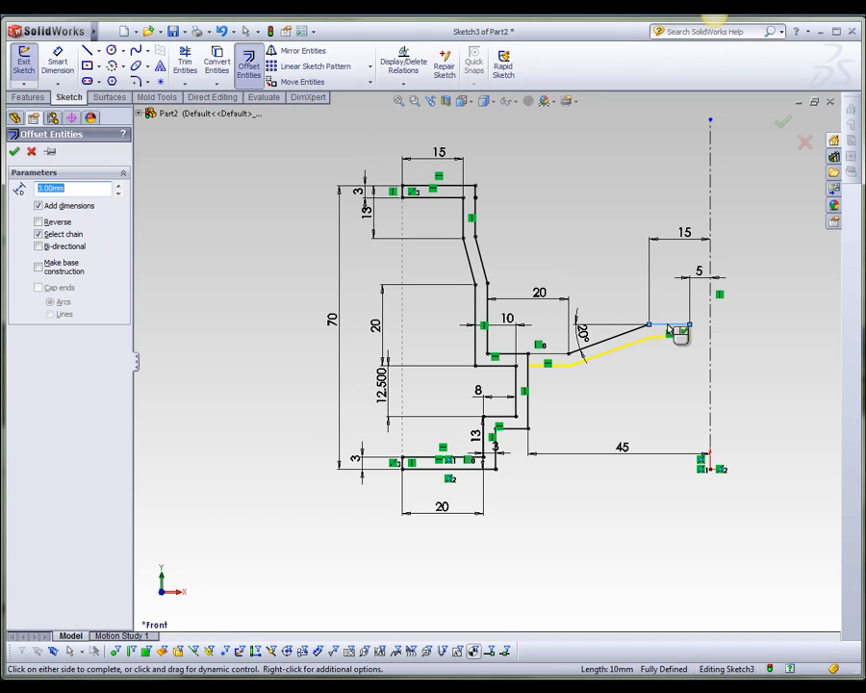
{"action": "left_click", "coordinate": [668, 330]}
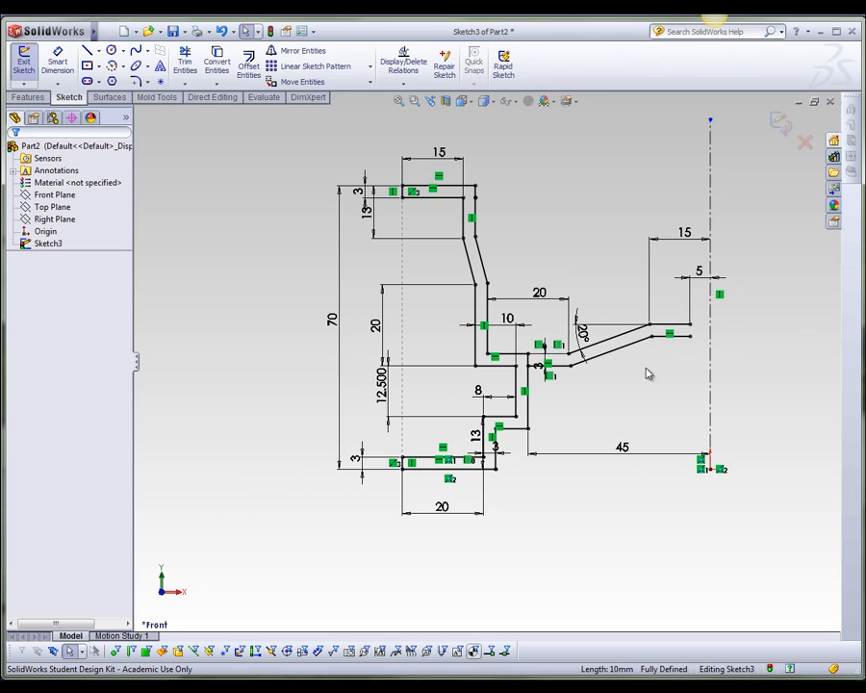
{"action": "left_click", "coordinate": [86, 50]}
{"action": "left_click_drag", "start_coordinate": [689, 326], "coordinate": [689, 338]}
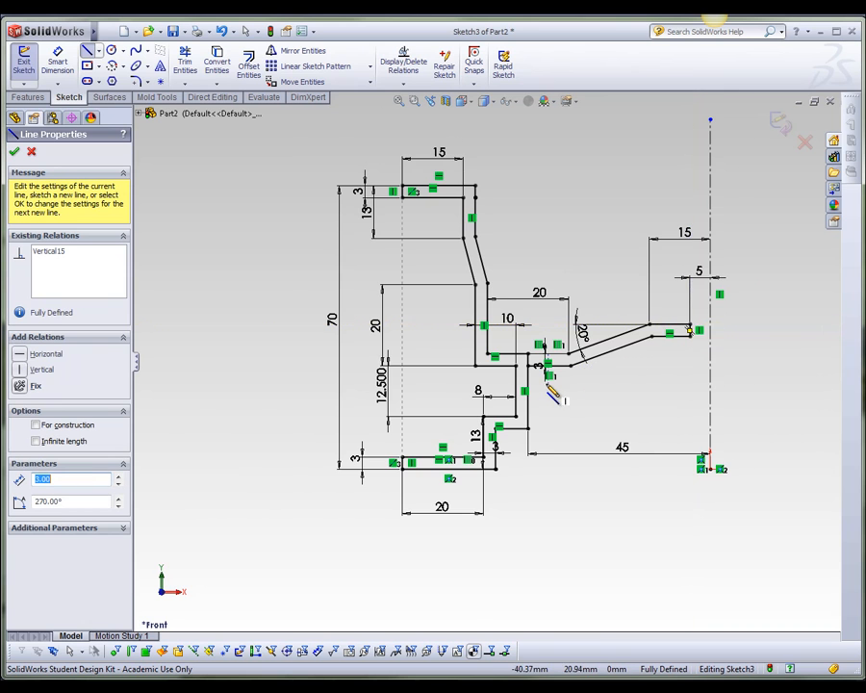
- Trim away the short vertical wall segment between the arm's two horizontal lines where the arm joins the step
{"action": "scroll", "coordinate": [551, 389], "scroll_direction": "down", "scroll_amount": 5}
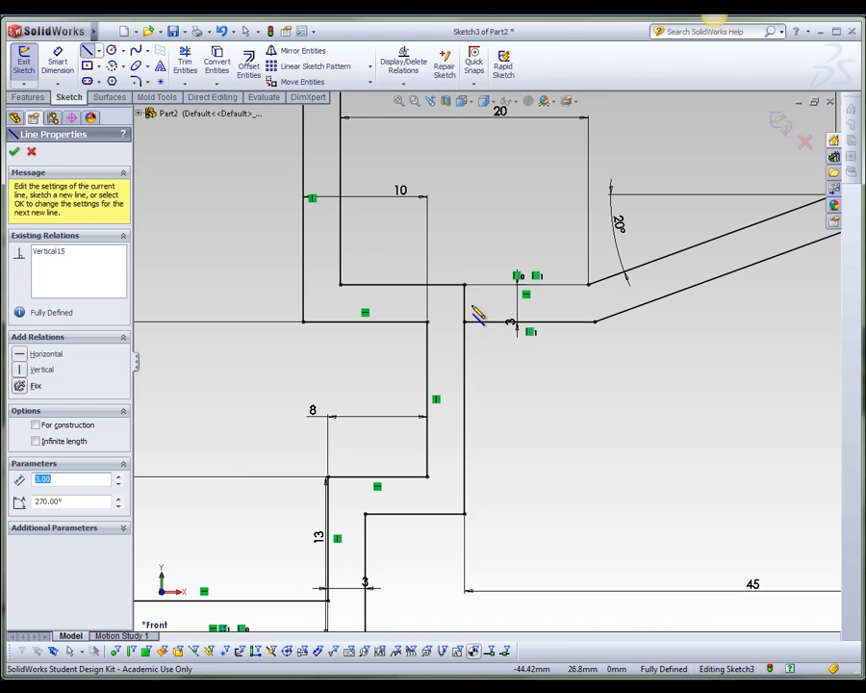
{"action": "left_click", "coordinate": [185, 61]}
{"action": "mouse_move", "coordinate": [425, 291]}
{"action": "left_mouse_down"}
{"action": "mouse_move", "coordinate": [485, 302]}
{"action": "mouse_move", "coordinate": [448, 306]}
{"action": "left_mouse_up"}
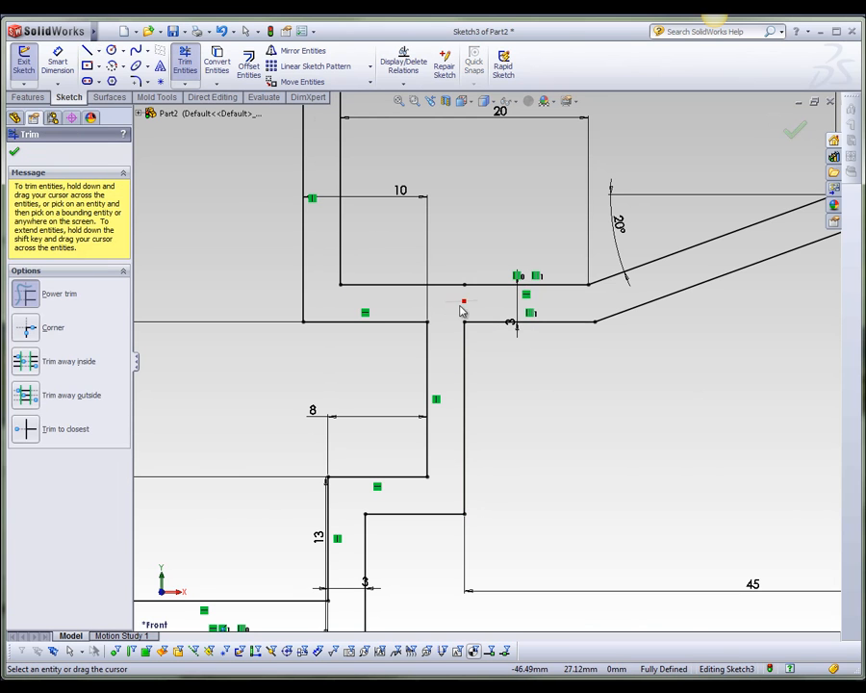
{"action": "scroll", "coordinate": [495, 360], "scroll_direction": "up", "scroll_amount": 4}
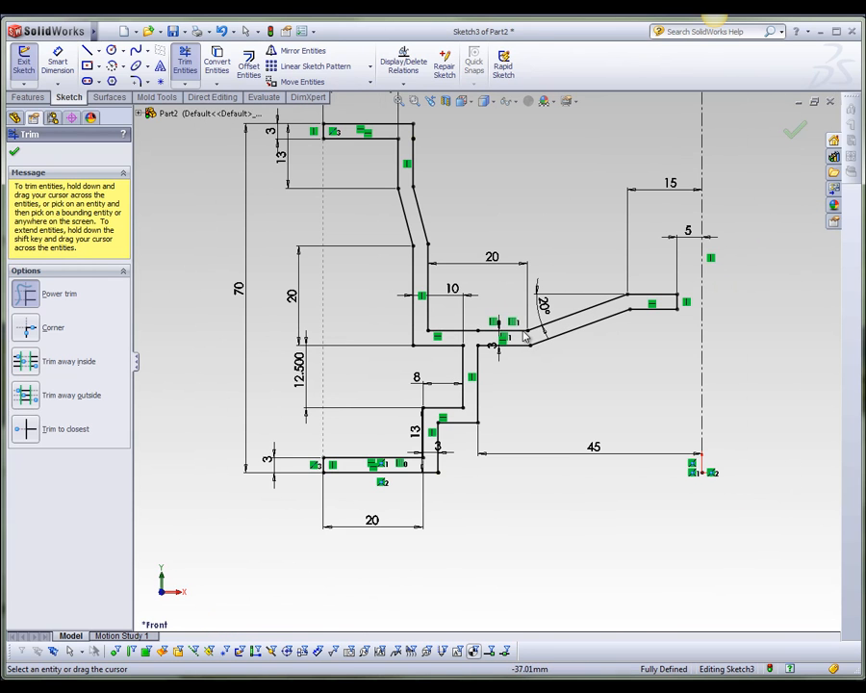
{"action": "key", "text": "z"}
{"action": "key", "text": "Escape"}
{"action": "key", "text": "f"}
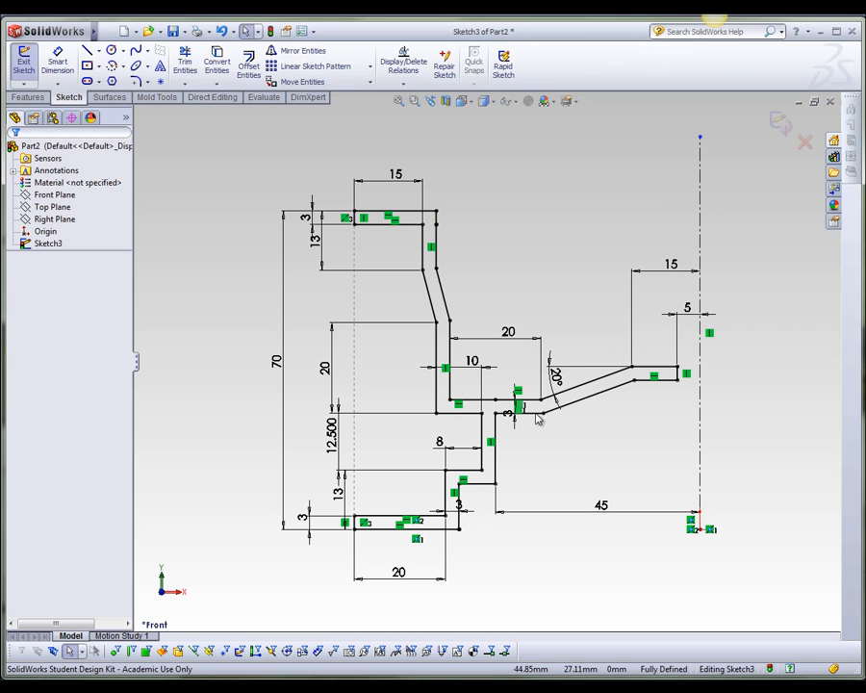
- Delete the arm's upper horizontal segment and extend the adjoining horizontal line to the sloped line's lower end as one continuous line
{"action": "scroll", "coordinate": [491, 414], "scroll_direction": "down", "scroll_amount": 2}
{"action": "scroll", "coordinate": [490, 414], "scroll_direction": "down", "scroll_amount": 6}
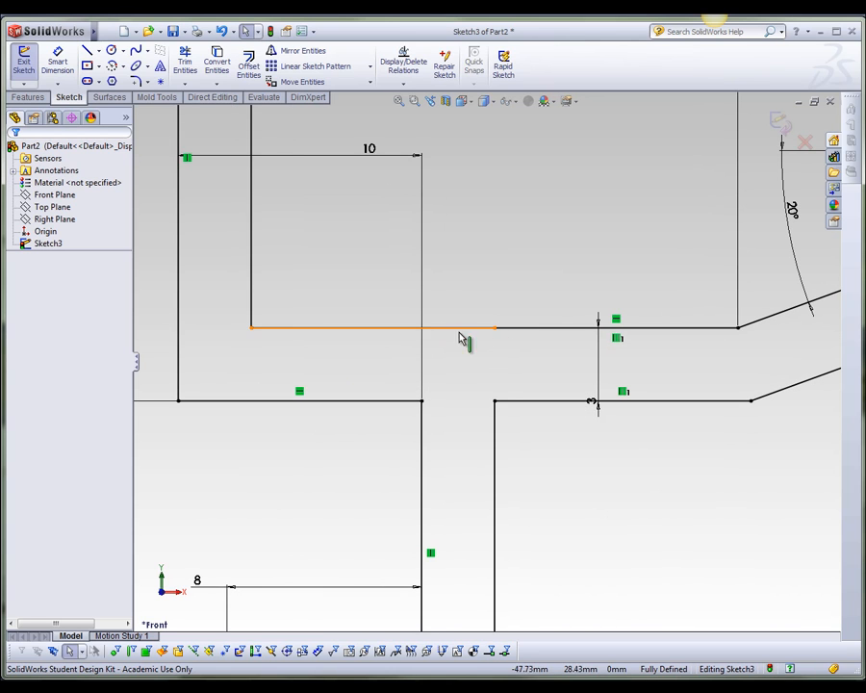
{"action": "left_click", "coordinate": [514, 329]}
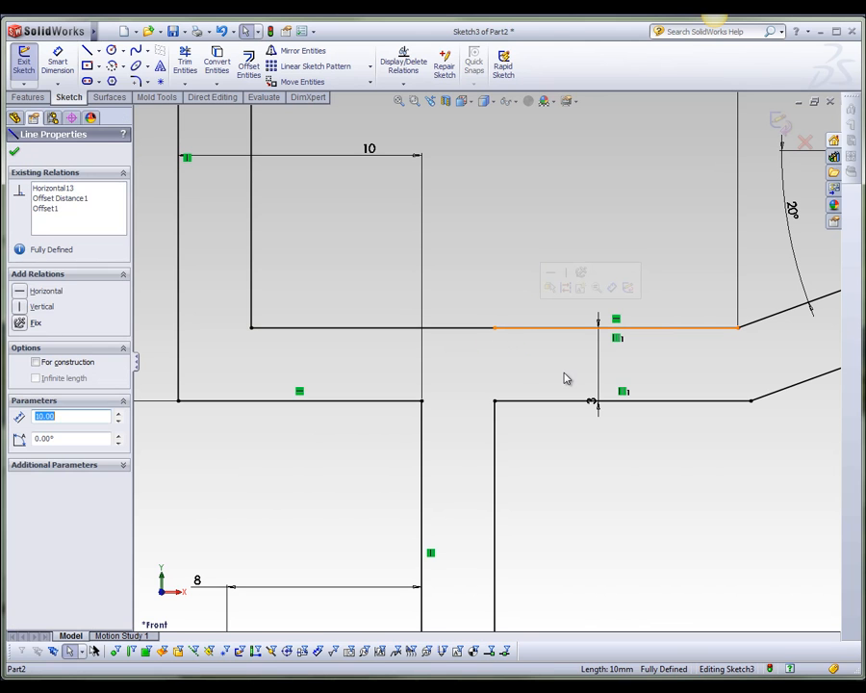
{"action": "key", "text": "Delete"}
{"action": "left_click", "coordinate": [495, 328]}
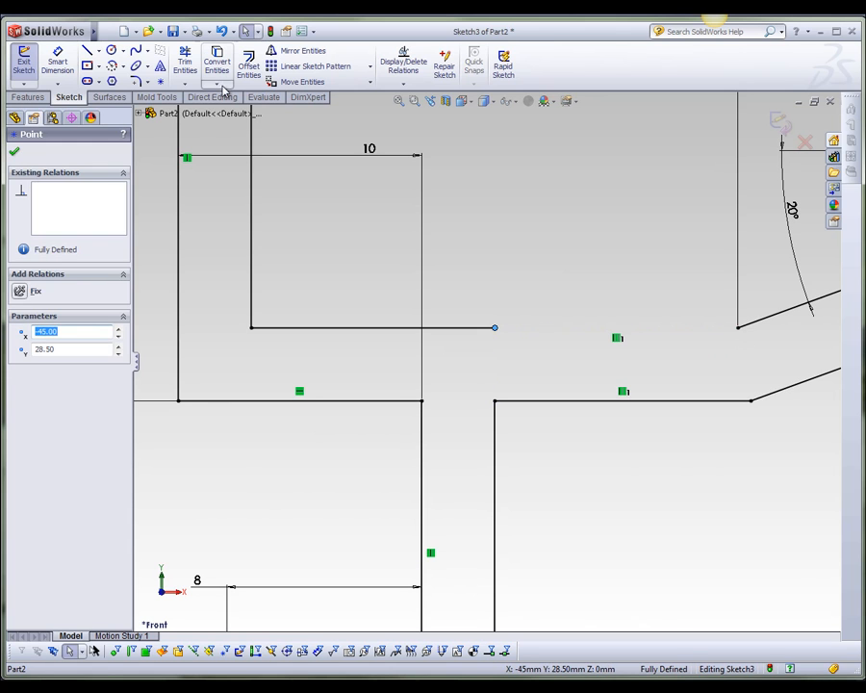
{"action": "left_click", "coordinate": [185, 83]}
{"action": "left_click", "coordinate": [207, 110]}
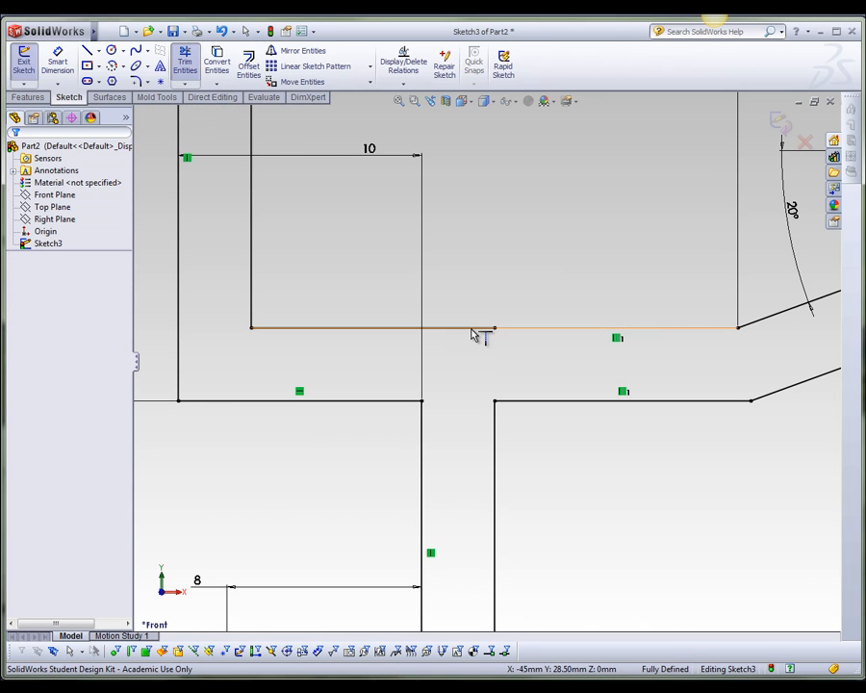
{"action": "left_click", "coordinate": [479, 329]}
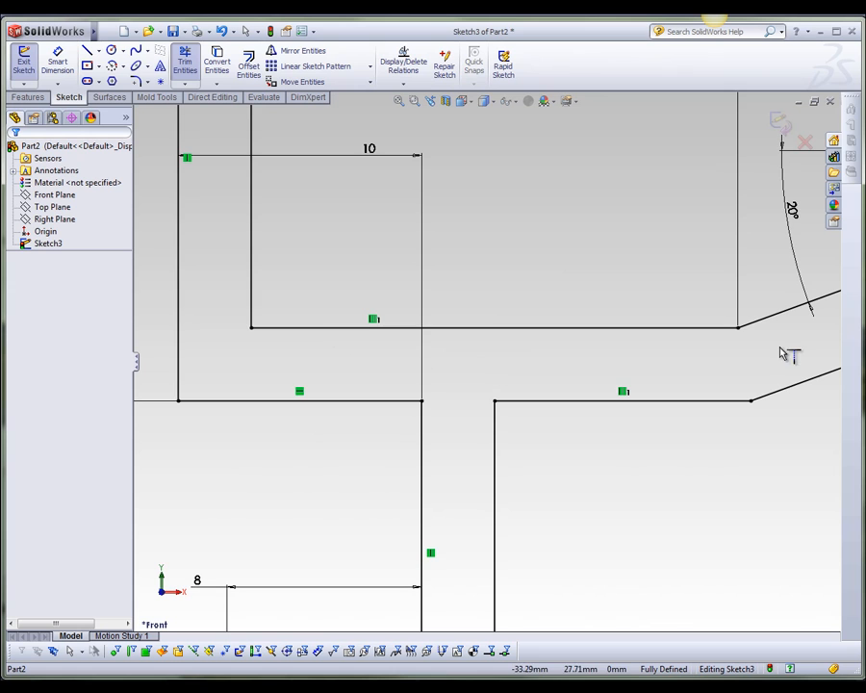
- Delete the two tiny stray lines at the extra point on the upper wall's inner vertical line, level with the flange's underside
{"action": "scroll", "coordinate": [714, 387], "scroll_direction": "up", "scroll_amount": 8}
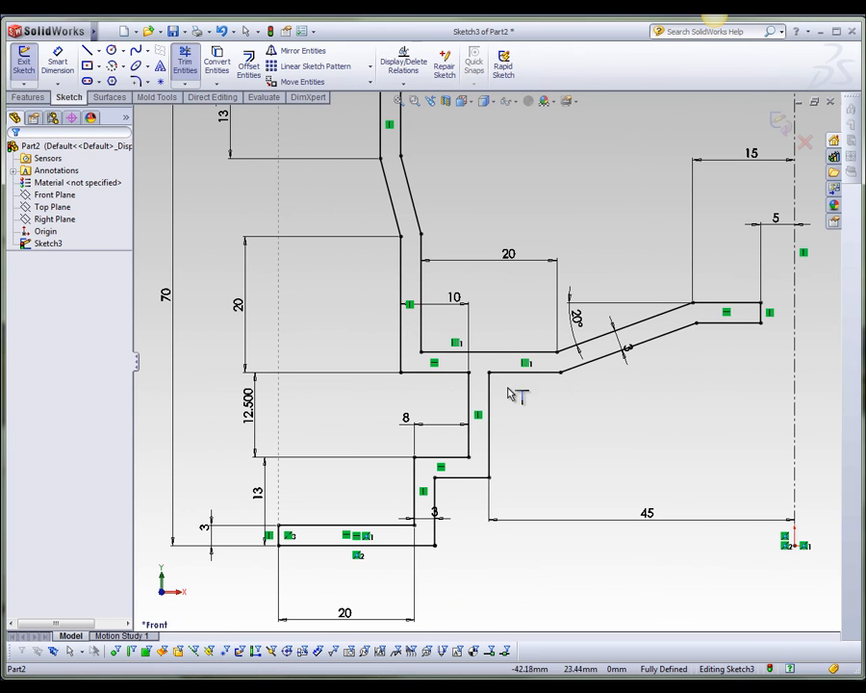
{"action": "scroll", "coordinate": [438, 561], "scroll_direction": "up", "scroll_amount": 4}
{"action": "scroll", "coordinate": [435, 492], "scroll_direction": "down", "scroll_amount": 2}
{"action": "scroll", "coordinate": [435, 493], "scroll_direction": "down", "scroll_amount": 3}
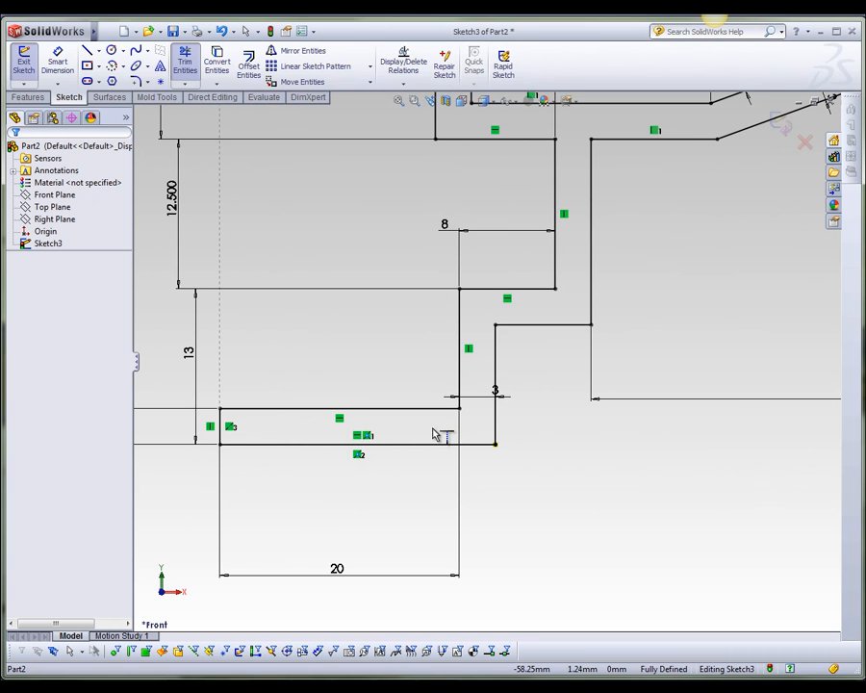
{"action": "scroll", "coordinate": [435, 433], "scroll_direction": "up", "scroll_amount": 4}
{"action": "scroll", "coordinate": [448, 196], "scroll_direction": "down", "scroll_amount": 5}
{"action": "key", "text": "Escape"}
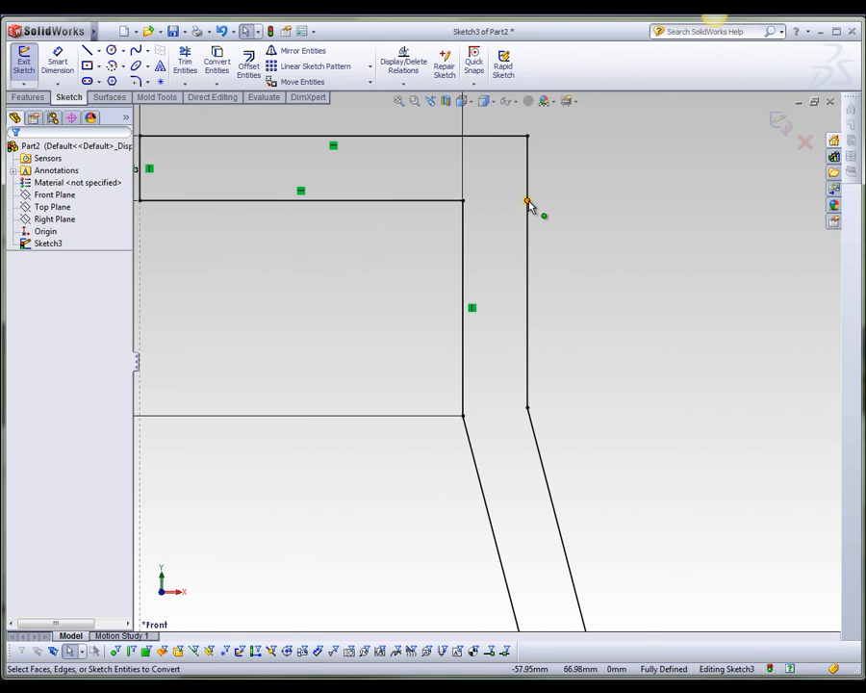
{"action": "scroll", "coordinate": [520, 219], "scroll_direction": "down", "scroll_amount": 5}
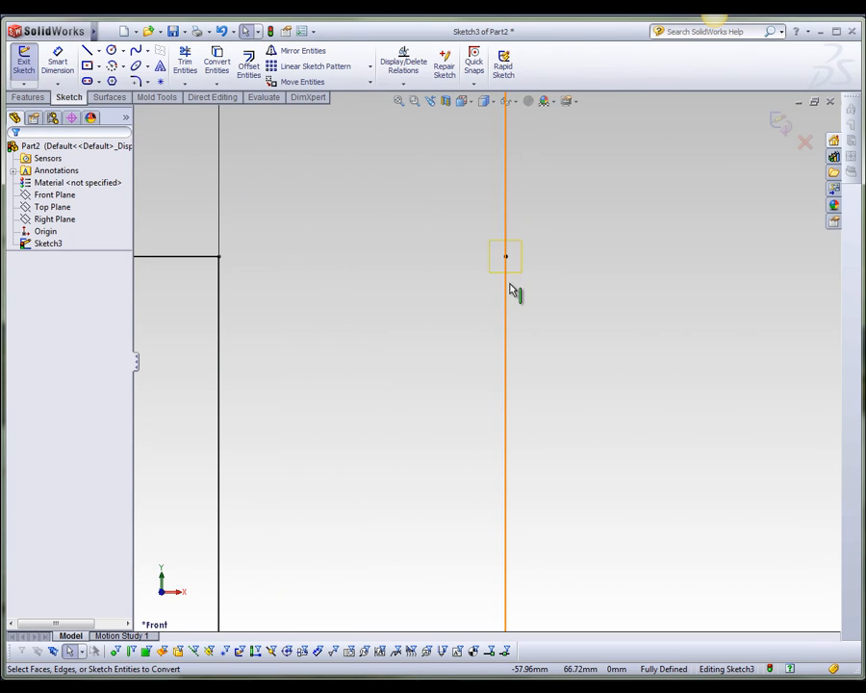
{"action": "left_click_drag", "start_coordinate": [446, 206], "coordinate": [561, 300]}
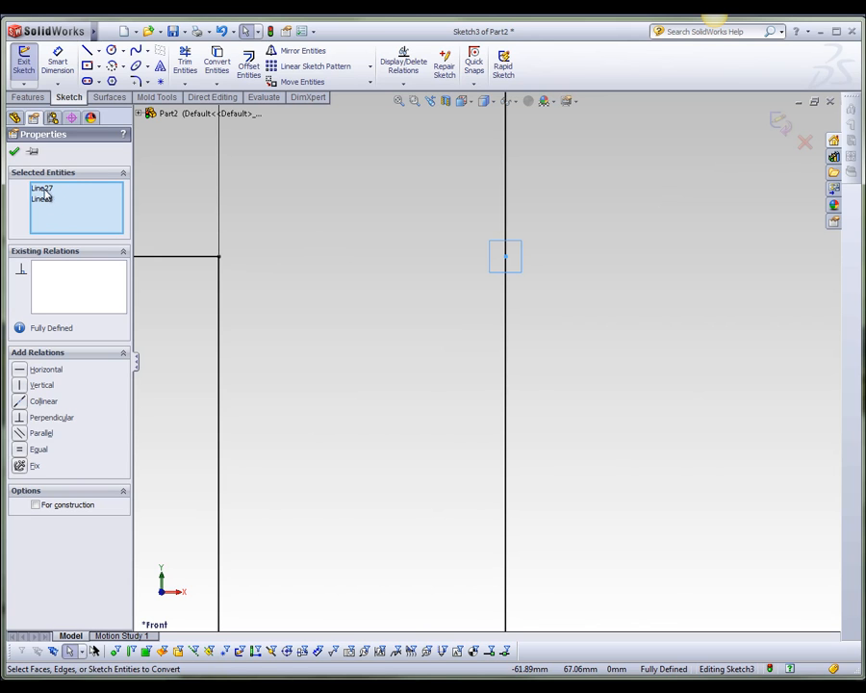
{"action": "scroll", "coordinate": [510, 280], "scroll_direction": "down", "scroll_amount": 4}
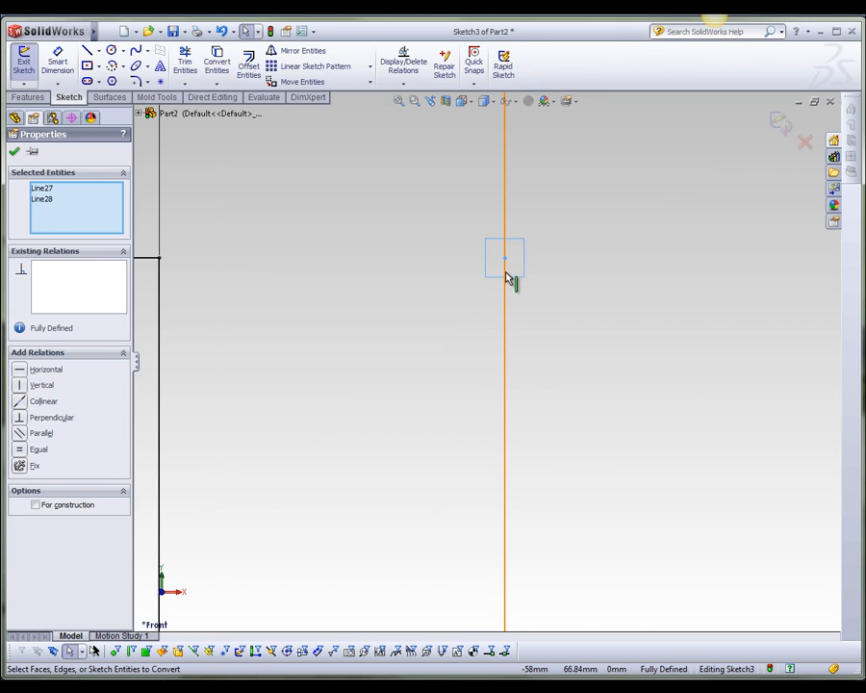
{"action": "scroll", "coordinate": [506, 299], "scroll_direction": "down", "scroll_amount": 4}
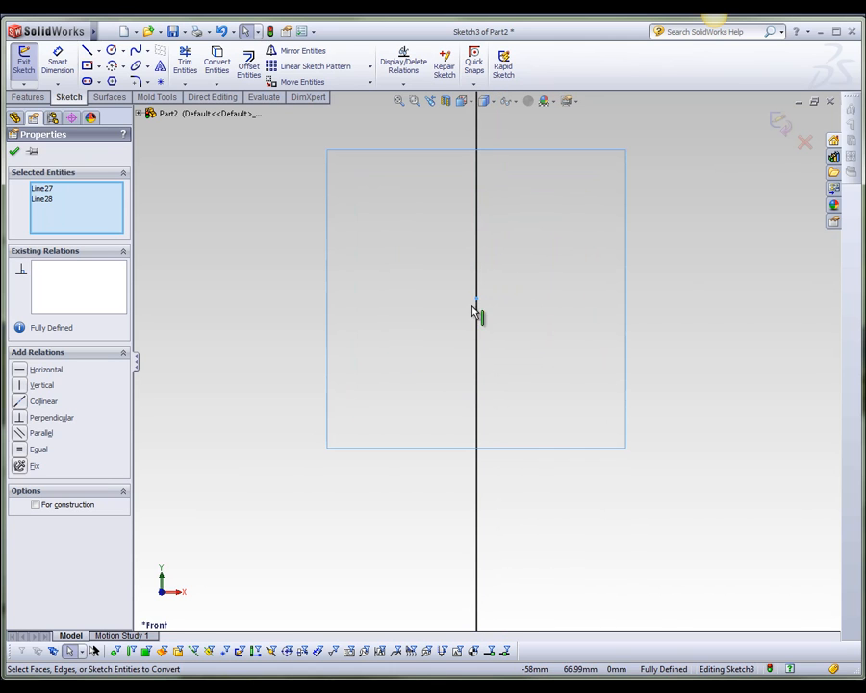
{"action": "key", "text": "Escape"}
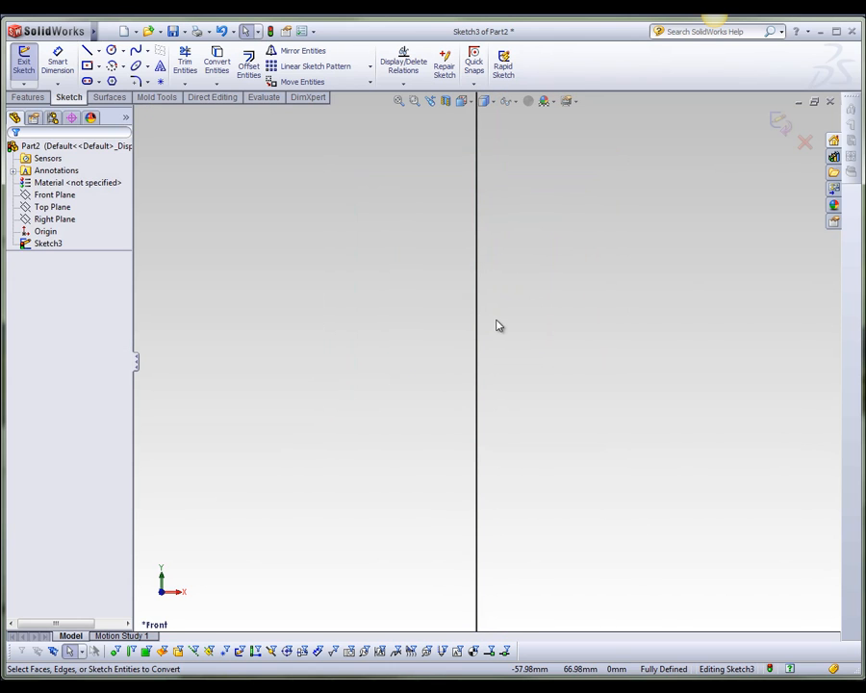
{"action": "scroll", "coordinate": [440, 322], "scroll_direction": "up", "scroll_amount": 3}
{"action": "scroll", "coordinate": [442, 323], "scroll_direction": "up", "scroll_amount": 3}
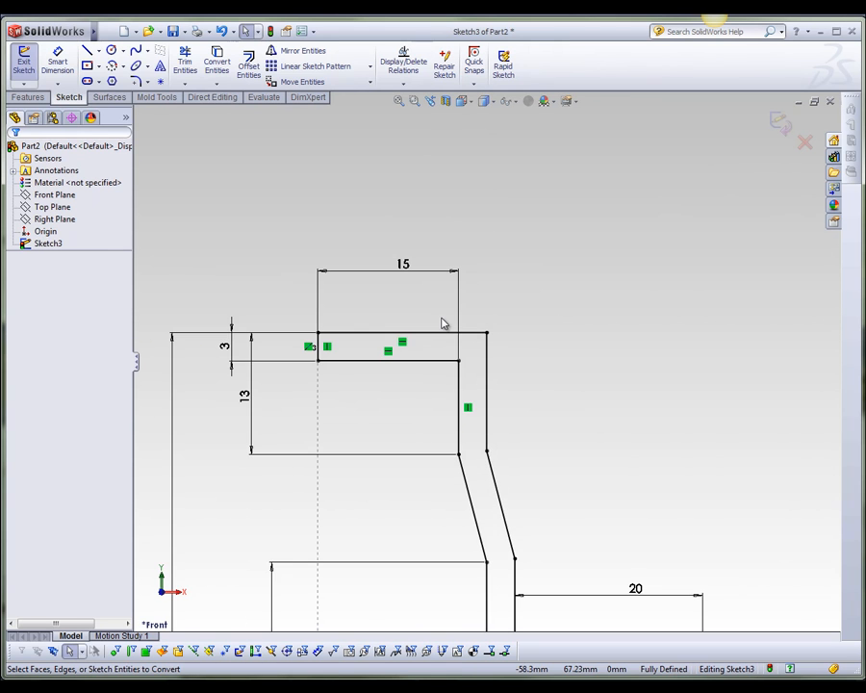
- Exit the sketch and revolve the closed profile 360° about the vertical centerline
{"action": "key", "text": "f"}
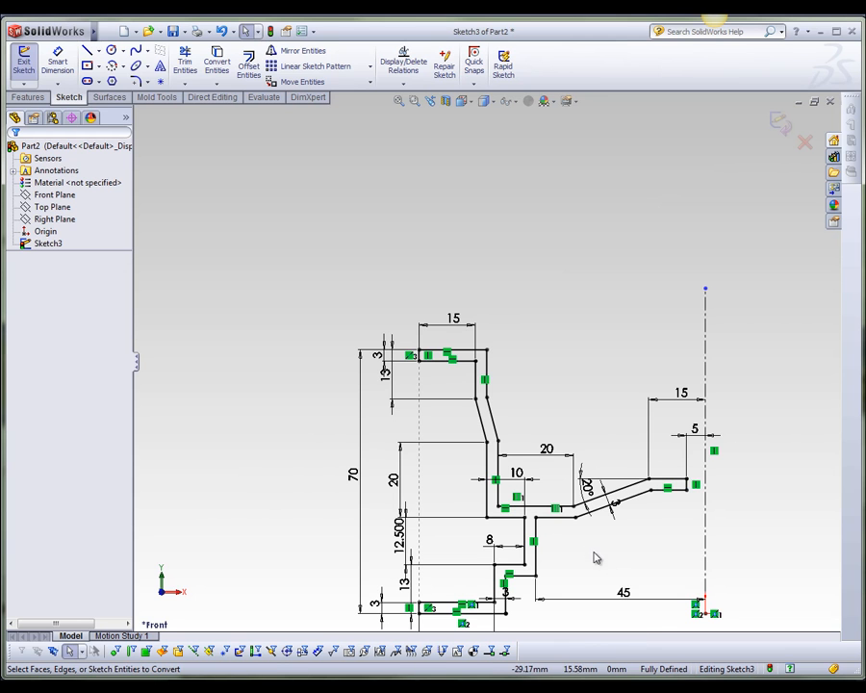
{"action": "scroll", "coordinate": [588, 555], "scroll_direction": "up", "scroll_amount": 2}
{"action": "scroll", "coordinate": [552, 572], "scroll_direction": "down", "scroll_amount": 3}
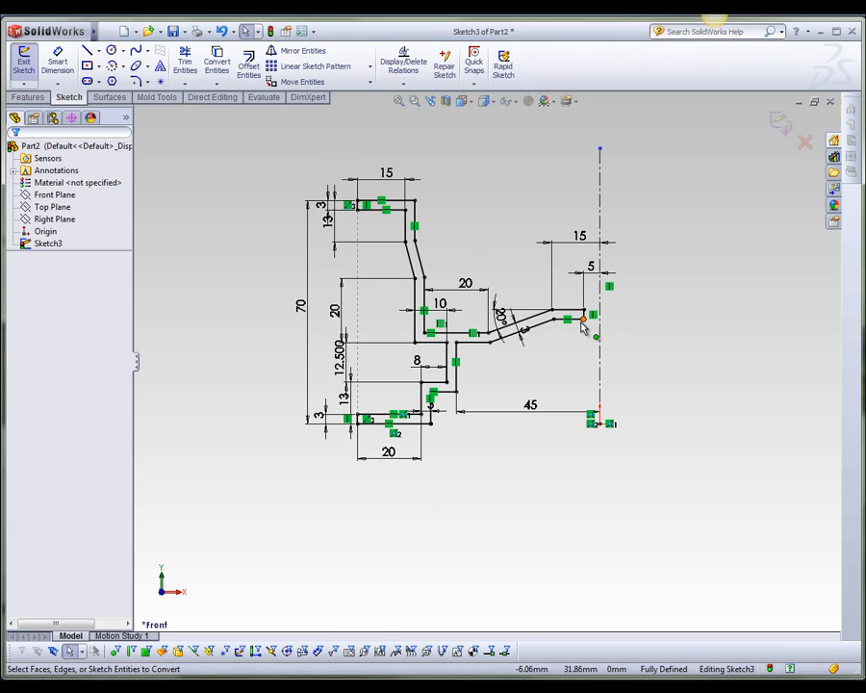
{"action": "left_click", "coordinate": [781, 124]}
{"action": "mouse_move", "coordinate": [537, 240]}
{"action": "middle_mouse_down"}
{"action": "mouse_move", "coordinate": [514, 273]}
{"action": "mouse_move", "coordinate": [535, 328]}
{"action": "middle_mouse_up"}
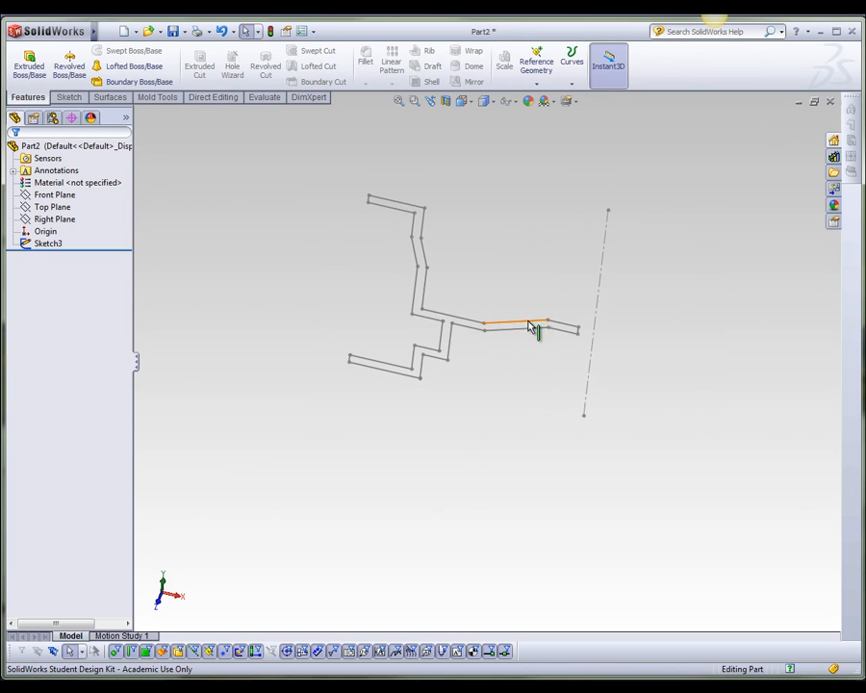
{"action": "left_click", "coordinate": [73, 75]}
{"action": "left_click", "coordinate": [601, 279]}
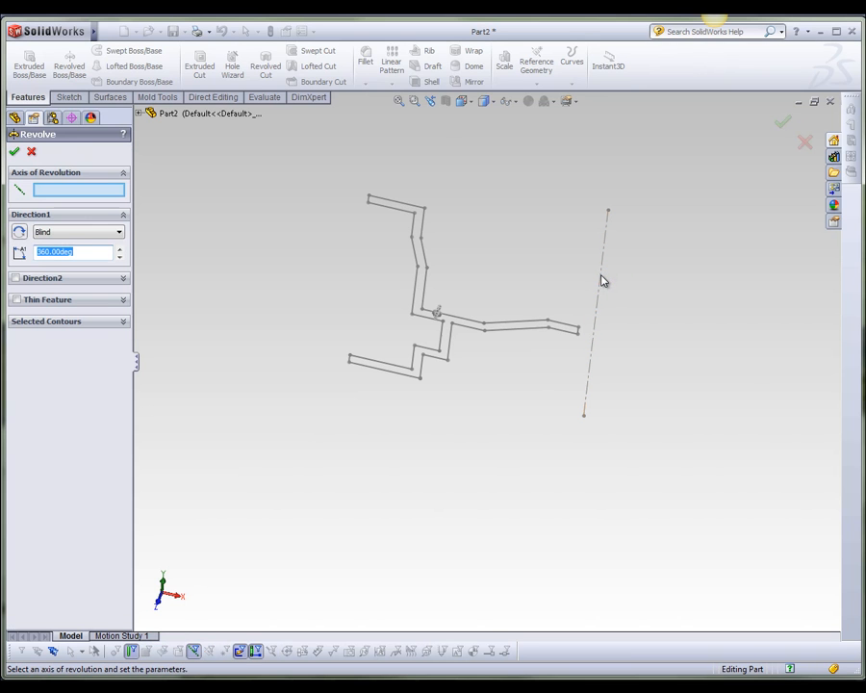
{"action": "left_click", "coordinate": [600, 279]}
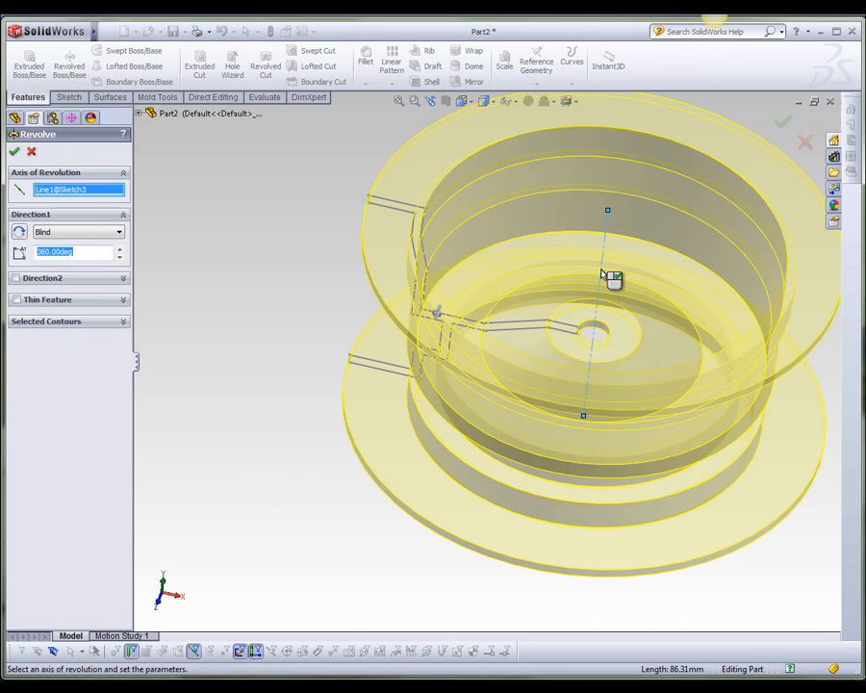
{"action": "middle_click_drag", "start_coordinate": [523, 359], "coordinate": [510, 327]}
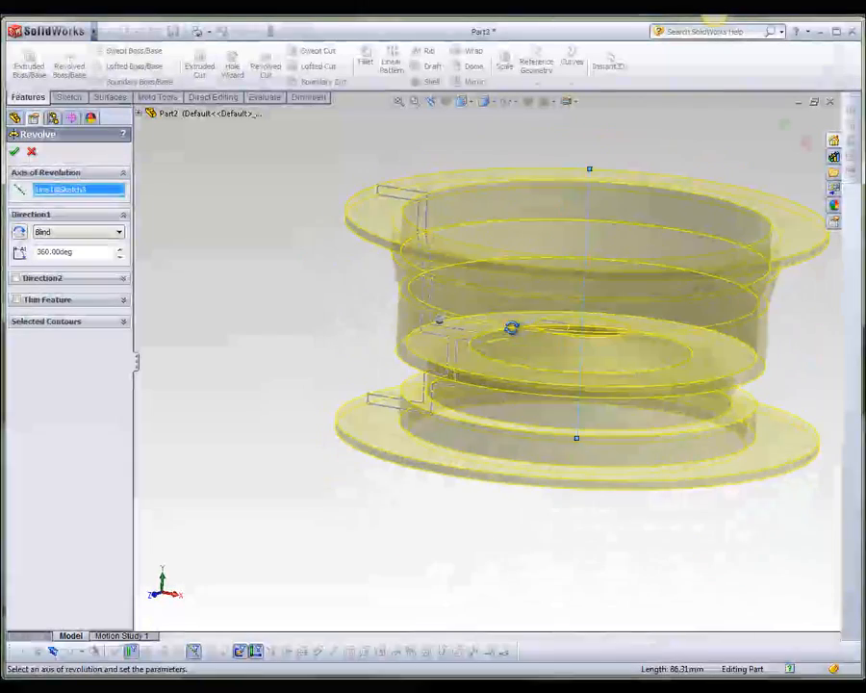
{"action": "left_click", "coordinate": [14, 153]}
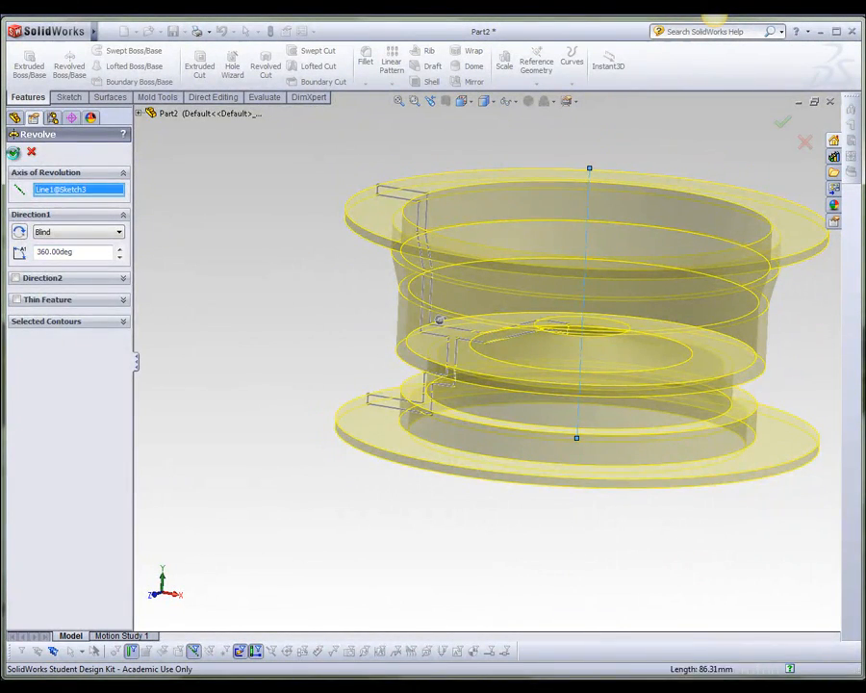
- Apply a section view of the revolved part along the Front Plane to expose its wall profile
{"action": "middle_click_drag", "start_coordinate": [383, 363], "coordinate": [404, 387]}
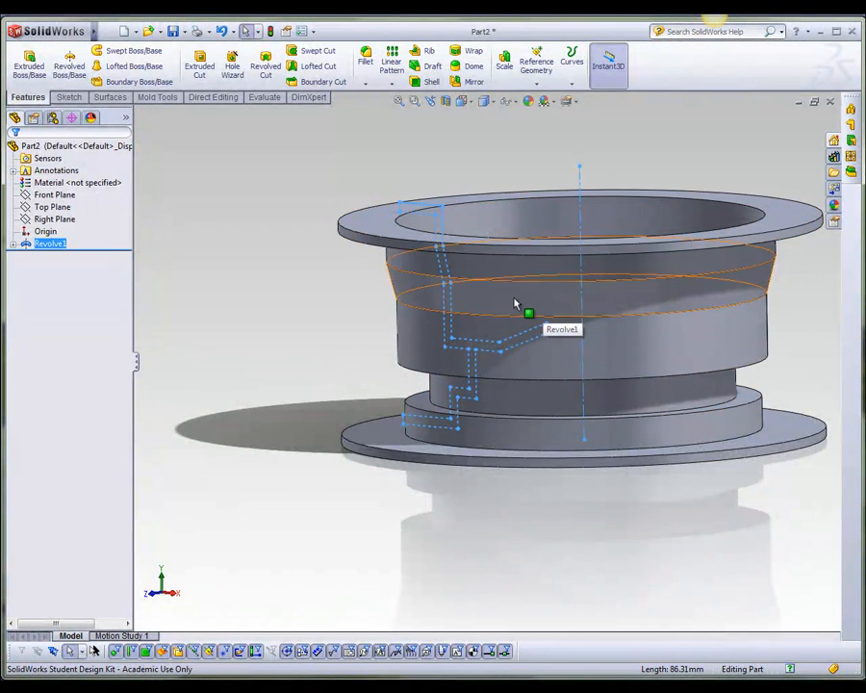
{"action": "left_click", "coordinate": [446, 102]}
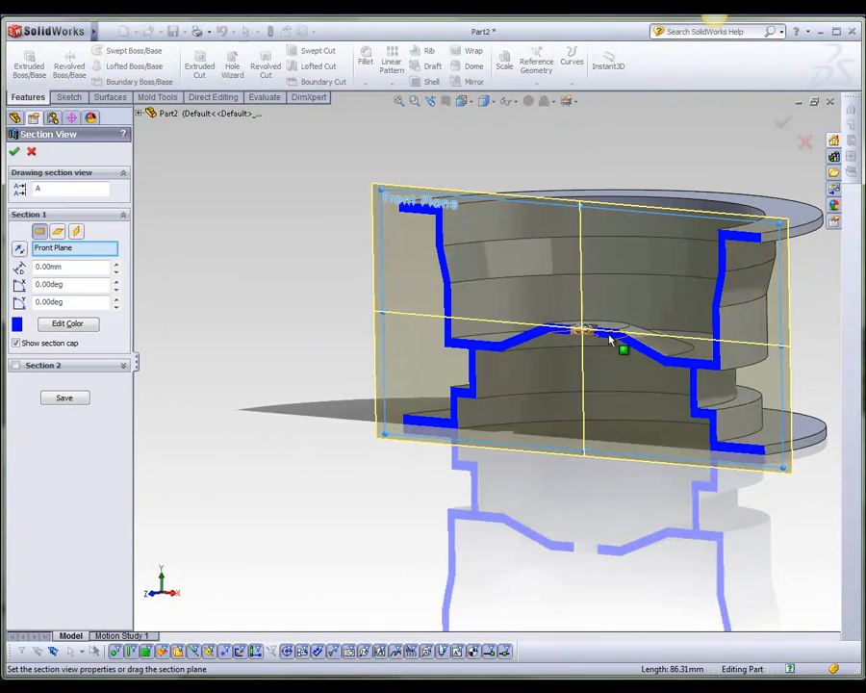
{"action": "left_click", "coordinate": [13, 154]}
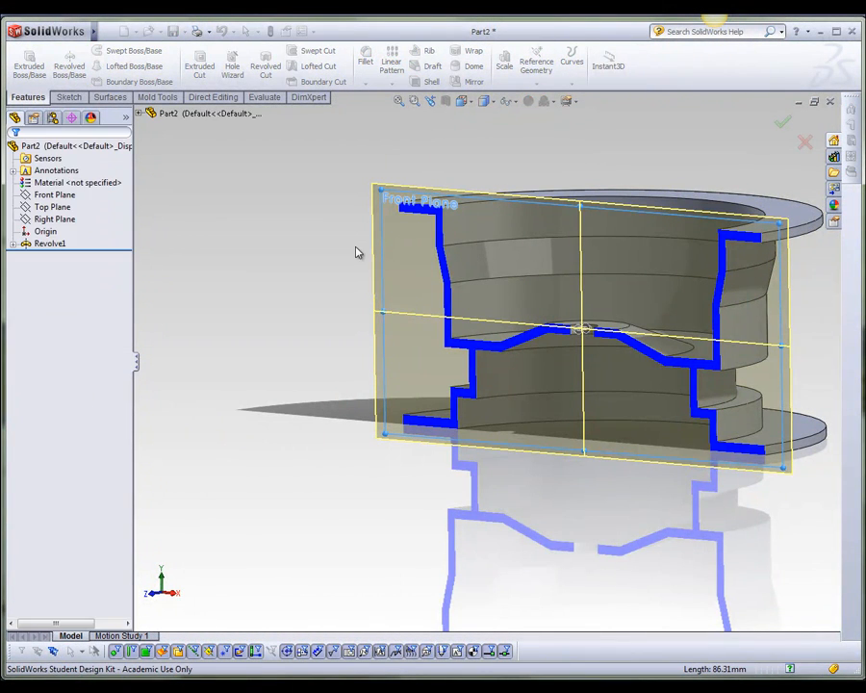
{"action": "scroll", "coordinate": [596, 289], "scroll_direction": "down", "scroll_amount": 5}
{"action": "middle_click_drag", "start_coordinate": [599, 285], "coordinate": [552, 146]}
{"action": "middle_click_drag", "start_coordinate": [565, 397], "coordinate": [467, 260]}
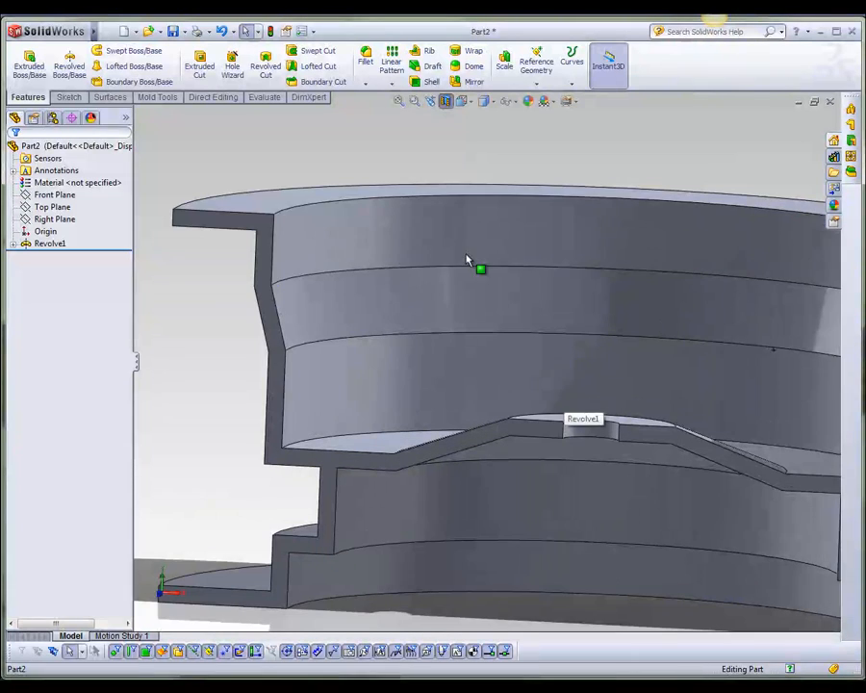
- Start a 2 mm constant-radius fillet with the top flange's inner upper edge, outer lower rim edge and underside corner at the wall
{"action": "left_click", "coordinate": [371, 57]}
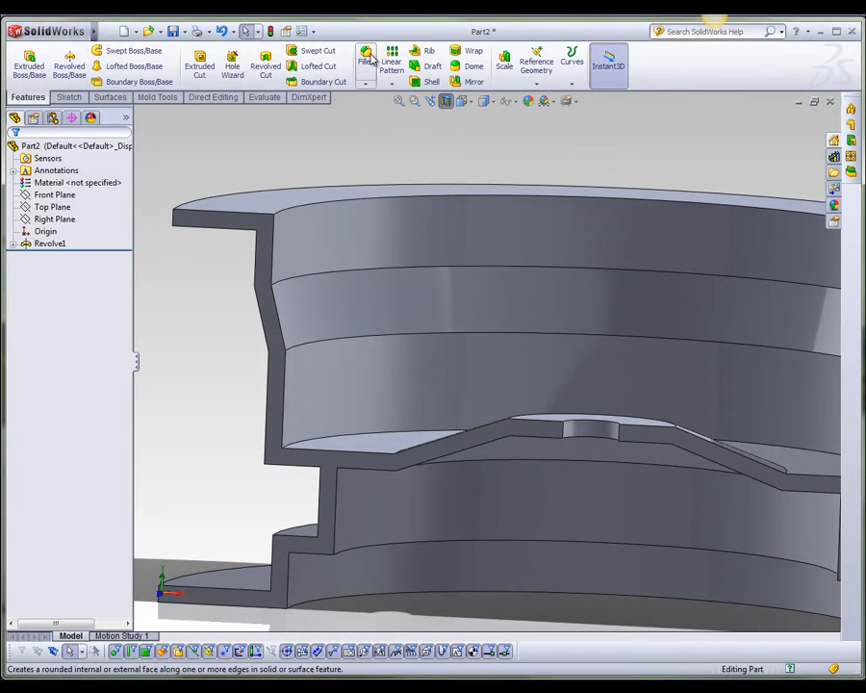
{"action": "type", "text": "2.00mm"}
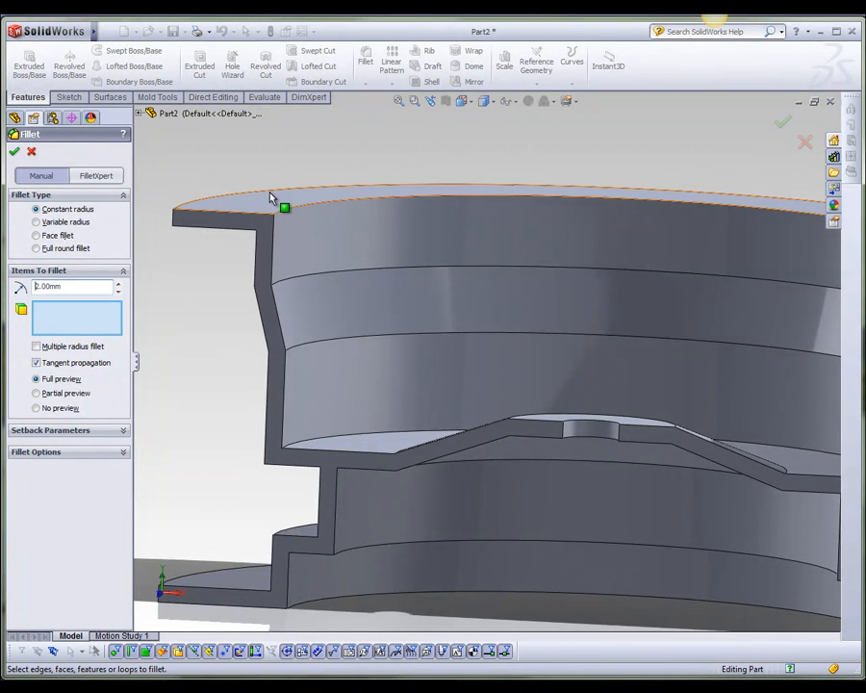
{"action": "left_click", "coordinate": [287, 229]}
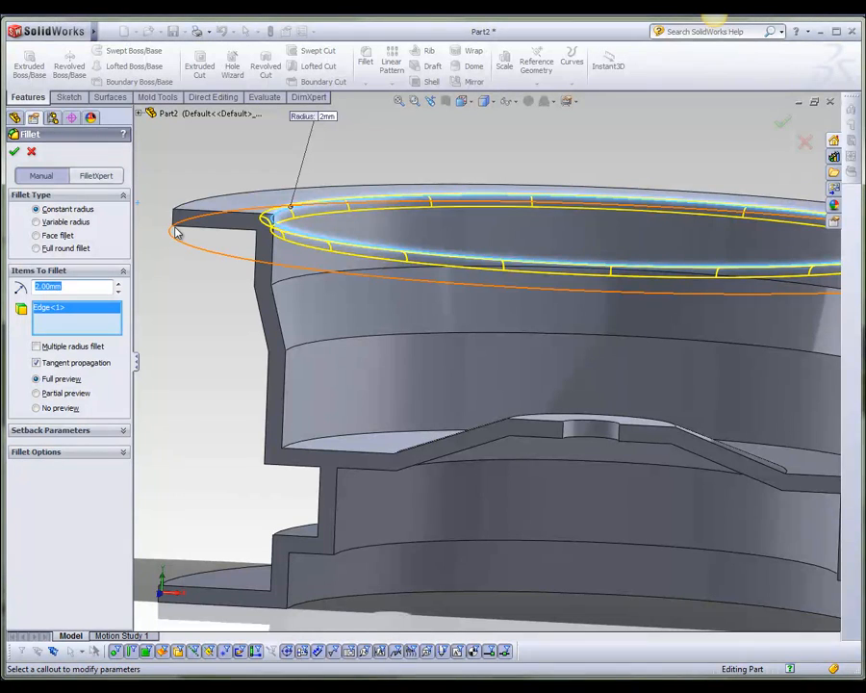
{"action": "left_click", "coordinate": [185, 233]}
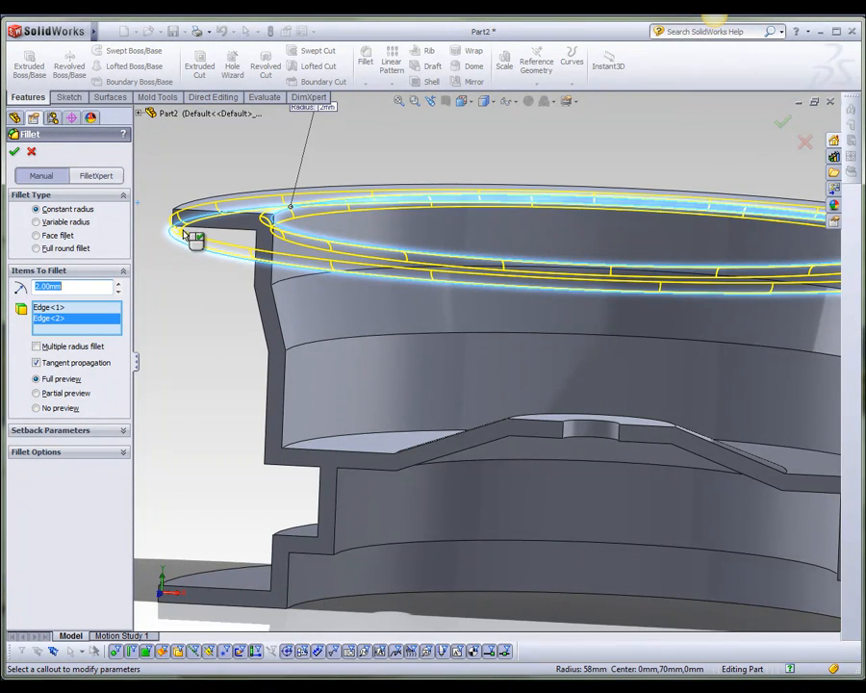
{"action": "left_click", "coordinate": [269, 237]}
- Add the inner and outer edges of both upper wall bends and of the corner where the wall meets the arm to the fillet
{"action": "left_click", "coordinate": [260, 287]}
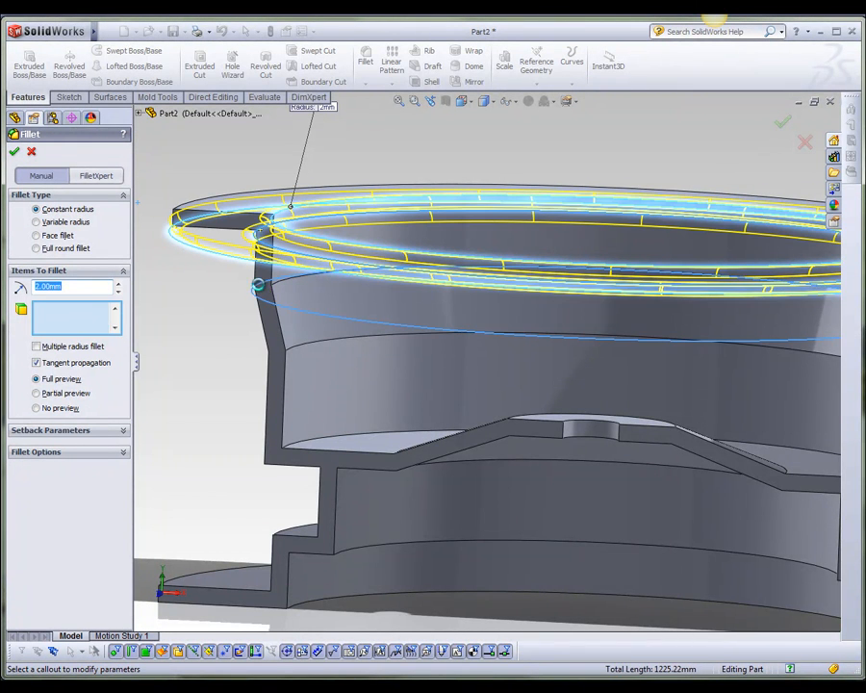
{"action": "left_click", "coordinate": [273, 288]}
{"action": "left_click", "coordinate": [295, 350]}
{"action": "left_click", "coordinate": [270, 351]}
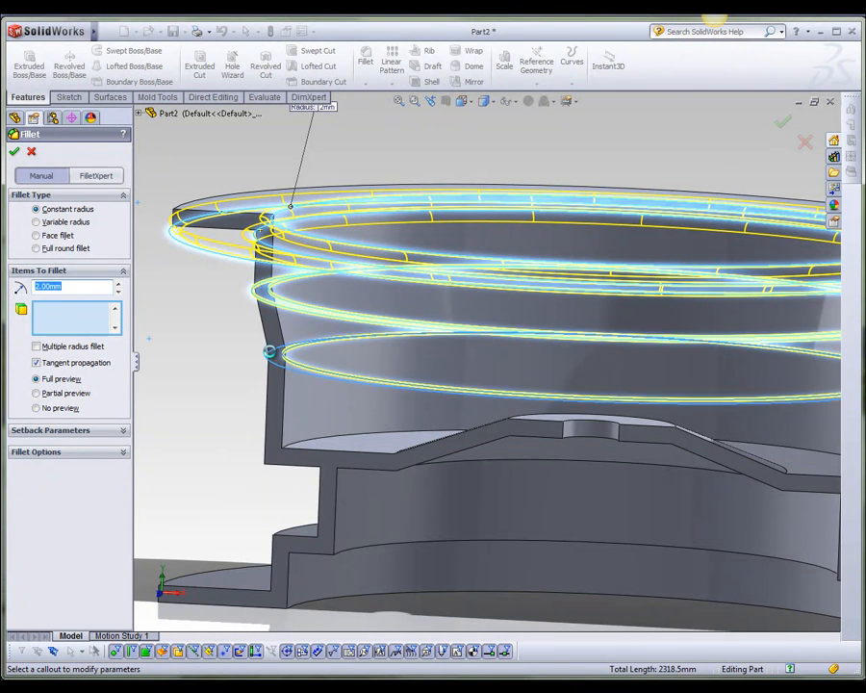
{"action": "left_click", "coordinate": [292, 460]}
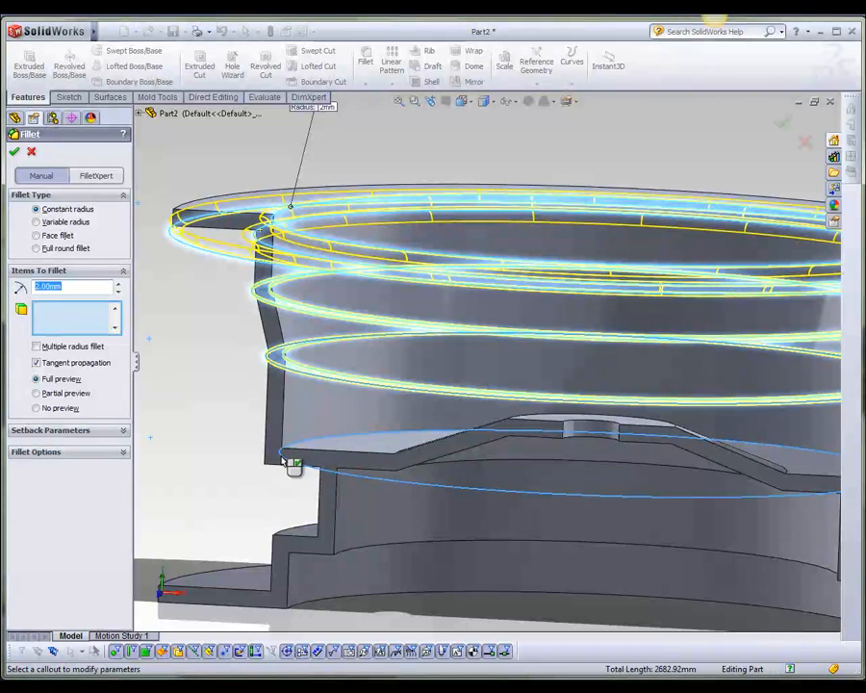
{"action": "left_click", "coordinate": [286, 464]}
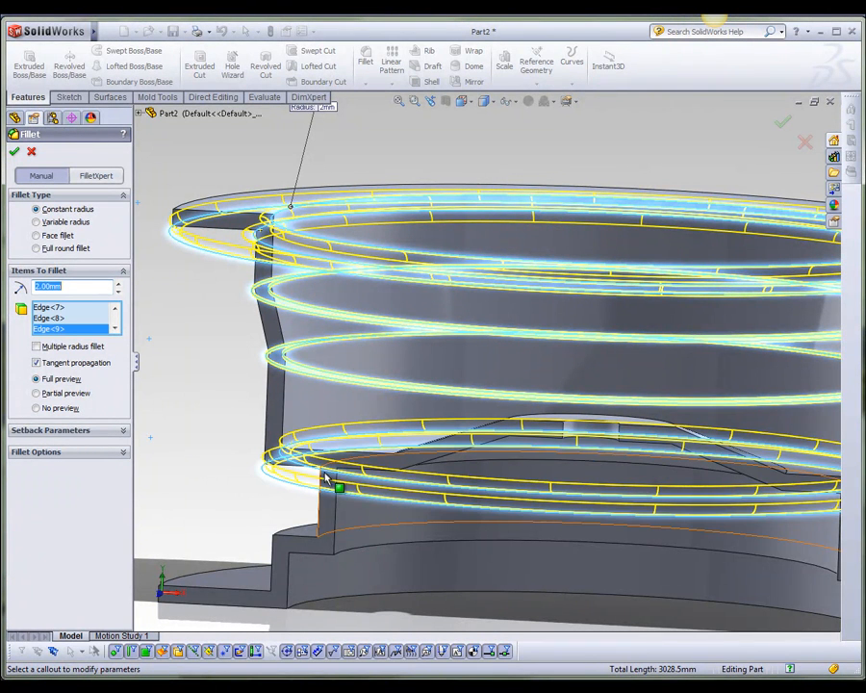
- Add the bottom flange's outer upper edge, its corner at the wall, the lower step's outer edge and inner cylindrical face to the fillet
{"action": "left_click", "coordinate": [166, 582]}
{"action": "left_click", "coordinate": [275, 596]}
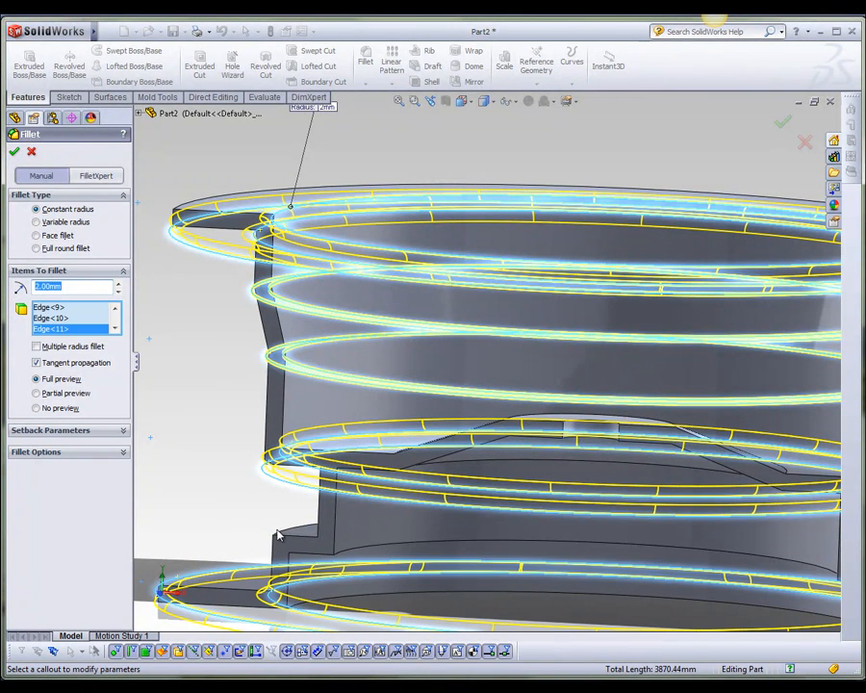
{"action": "left_click", "coordinate": [304, 560]}
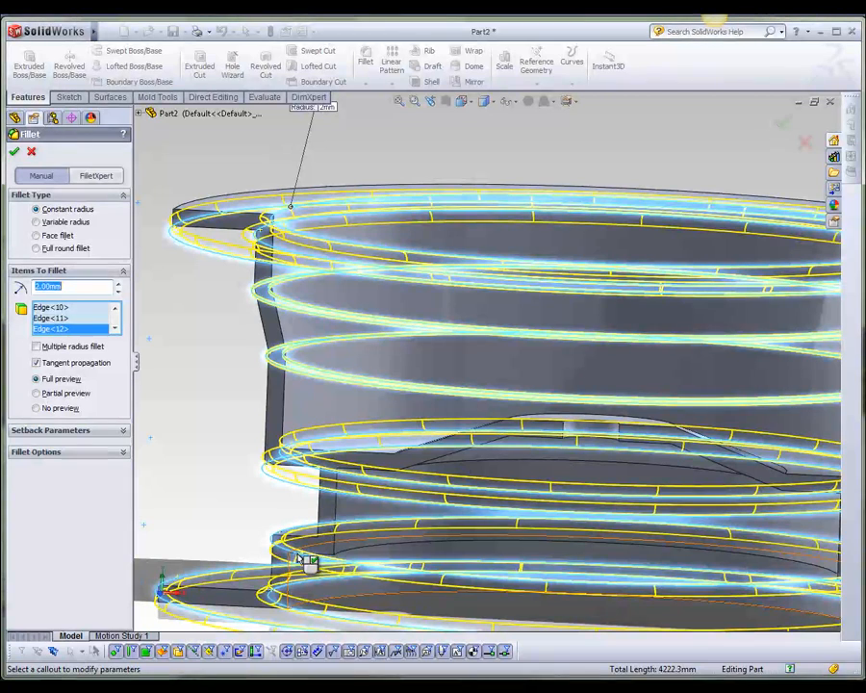
{"action": "left_click", "coordinate": [308, 561]}
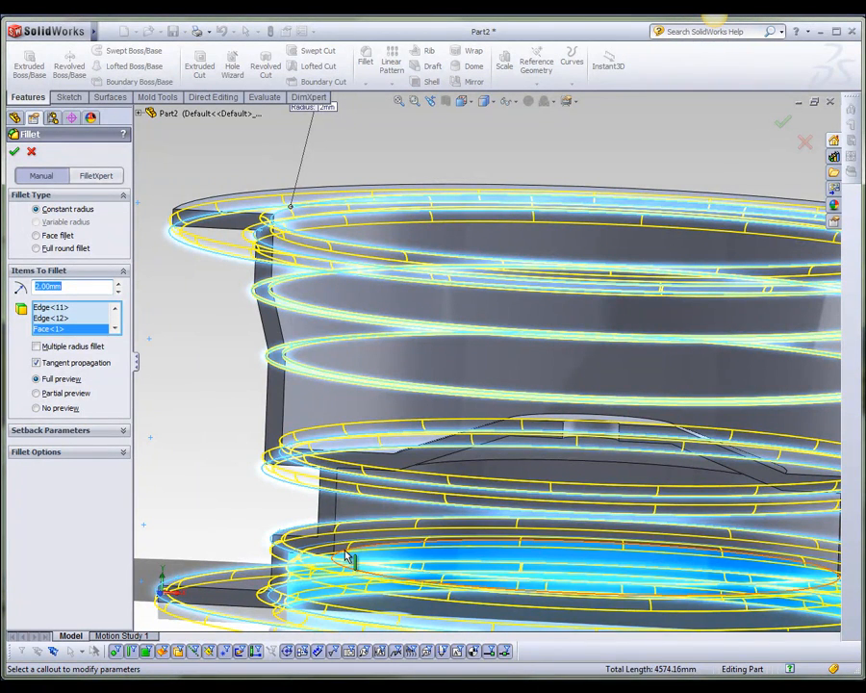
- Add the lower wall's corner edges at the step and beneath the arm, plus the underside edge at the central dome's base, to the fillet
{"action": "left_click", "coordinate": [344, 472]}
{"action": "left_click", "coordinate": [342, 471]}
{"action": "left_click", "coordinate": [332, 474]}
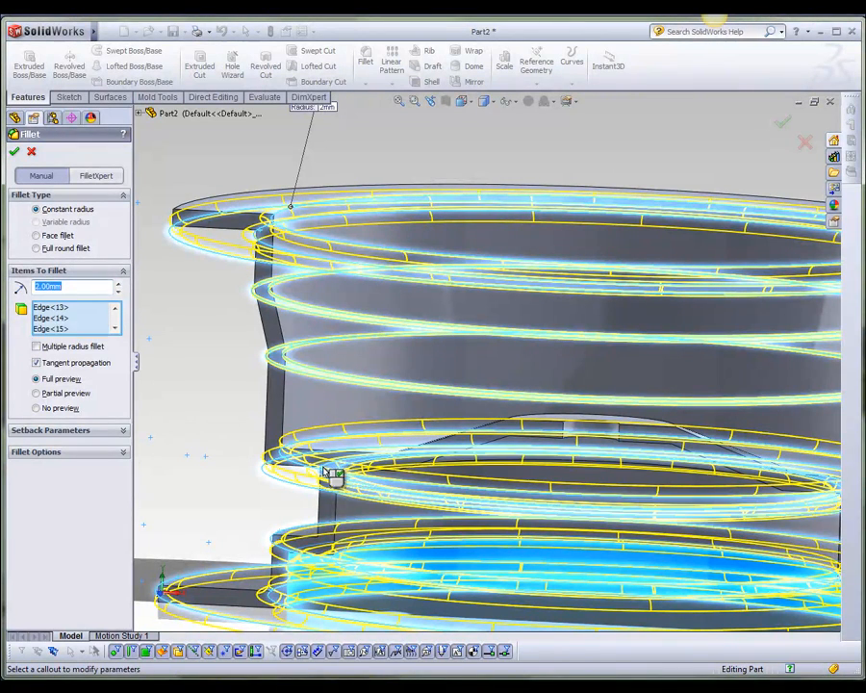
{"action": "left_click", "coordinate": [404, 466]}
- Add the upper and underside edges of the central dome's top and its base edge, and apply the 2 mm fillet
{"action": "middle_click_drag", "start_coordinate": [464, 430], "coordinate": [385, 427]}
{"action": "scroll", "coordinate": [364, 356], "scroll_direction": "down", "scroll_amount": 4}
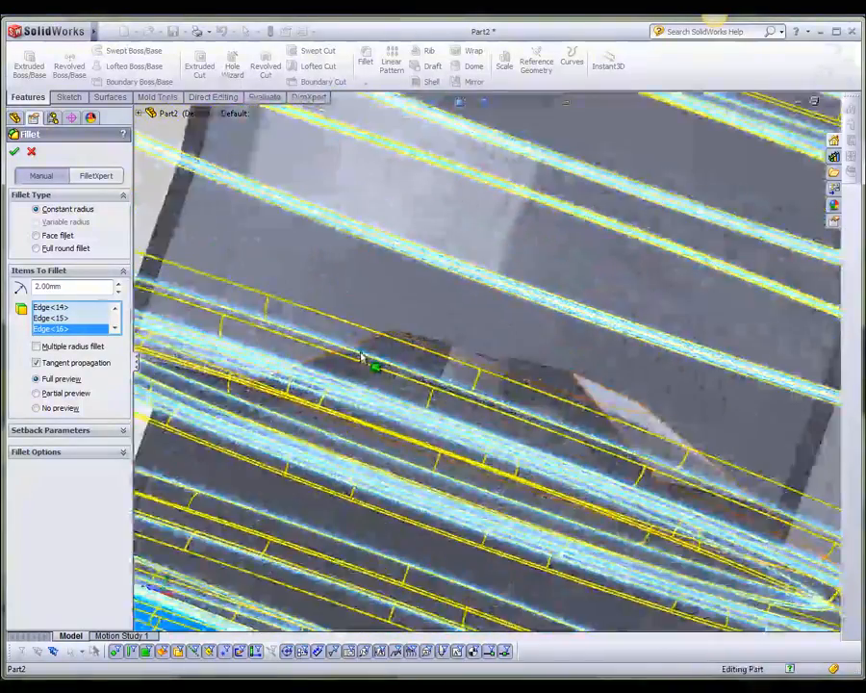
{"action": "scroll", "coordinate": [361, 355], "scroll_direction": "down", "scroll_amount": 2}
{"action": "left_click", "coordinate": [426, 327]}
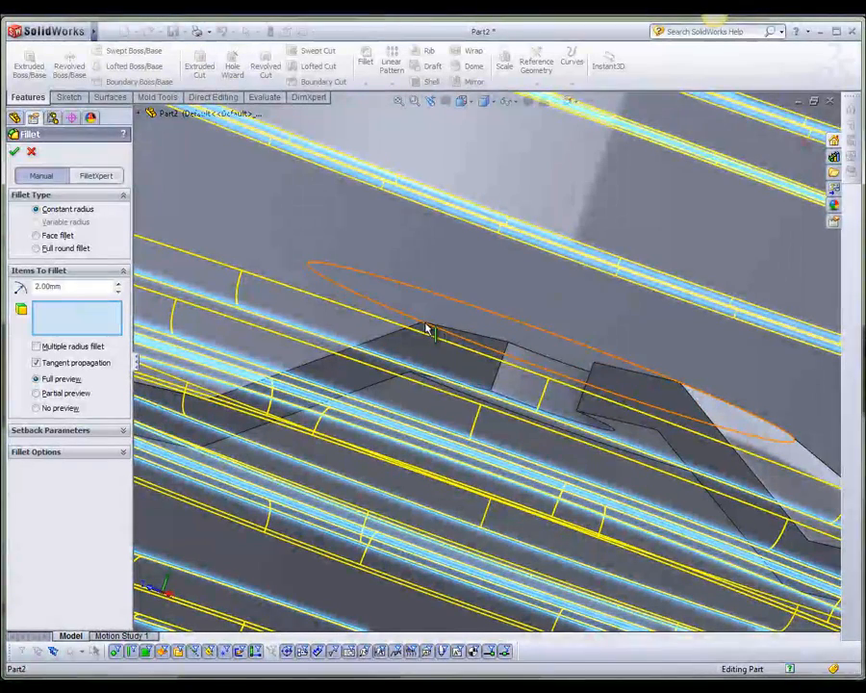
{"action": "left_click", "coordinate": [421, 380]}
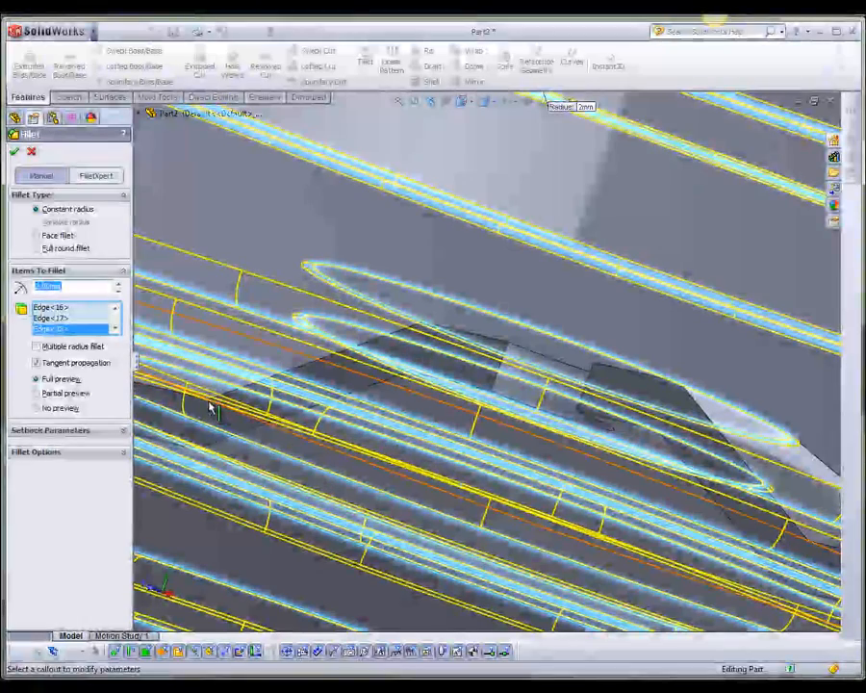
{"action": "left_click", "coordinate": [209, 408]}
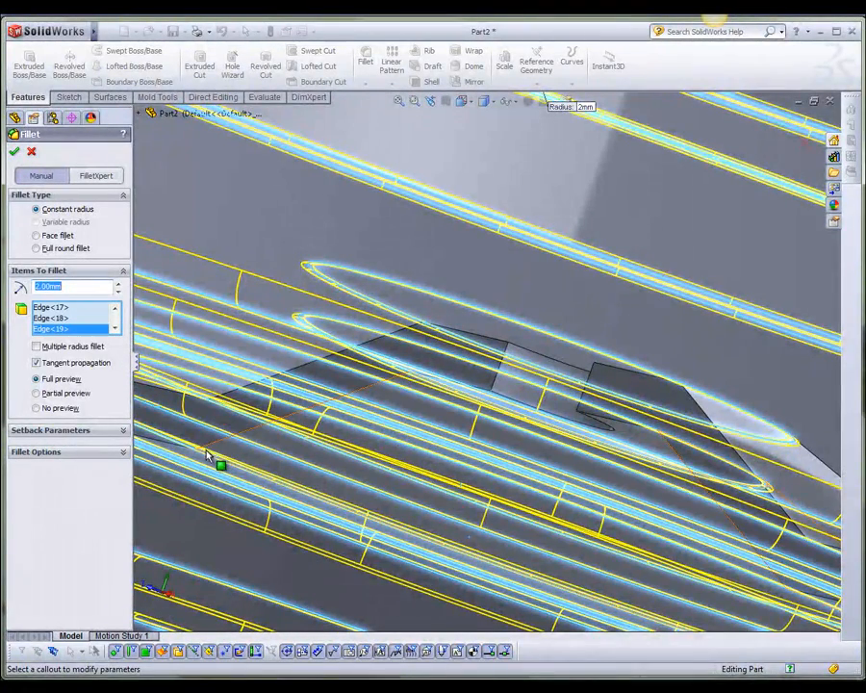
{"action": "middle_click_drag", "start_coordinate": [285, 463], "coordinate": [258, 418]}
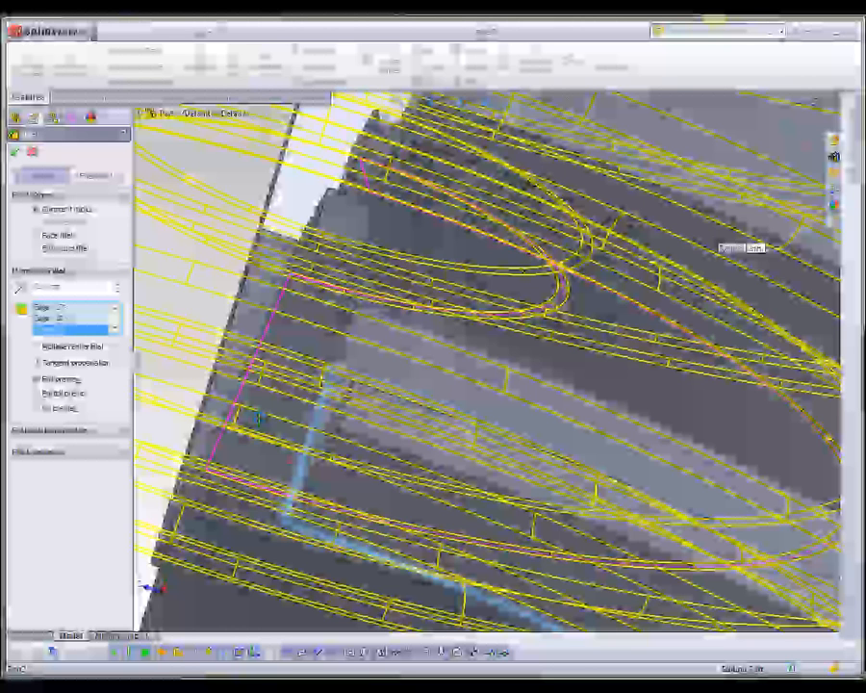
{"action": "scroll", "coordinate": [258, 418], "scroll_direction": "up", "scroll_amount": 4}
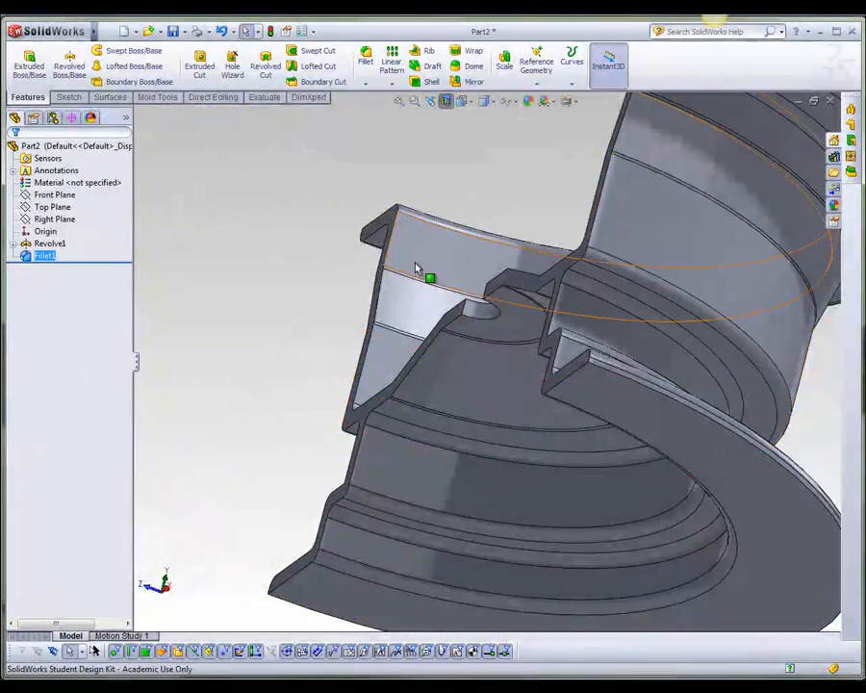
- Examine the filleted cross-section from several angles, checking which inner and outer corners of the wall and flanges are rounded
{"action": "middle_click_drag", "start_coordinate": [415, 262], "coordinate": [650, 417]}
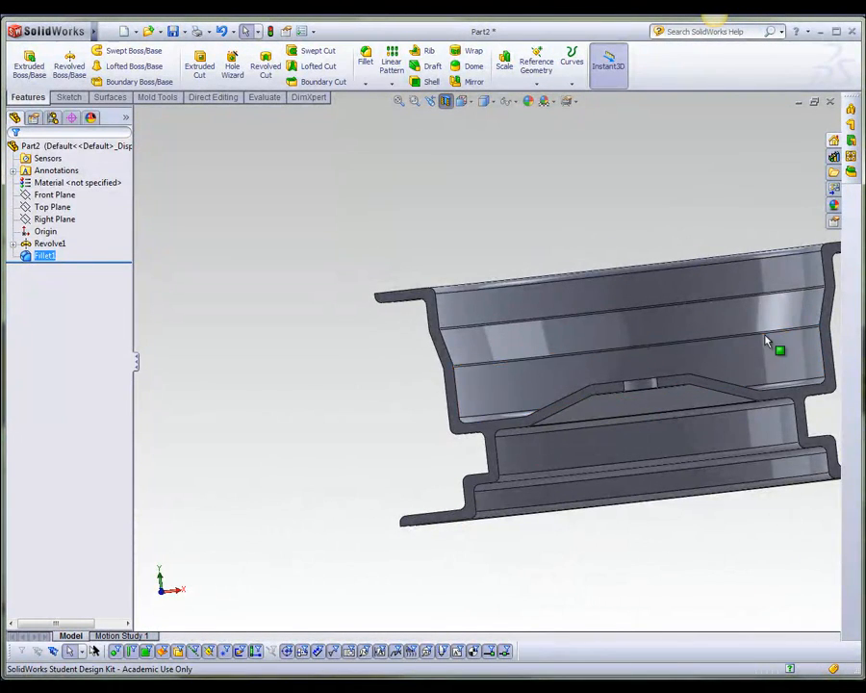
{"action": "scroll", "coordinate": [767, 341], "scroll_direction": "down", "scroll_amount": 5}
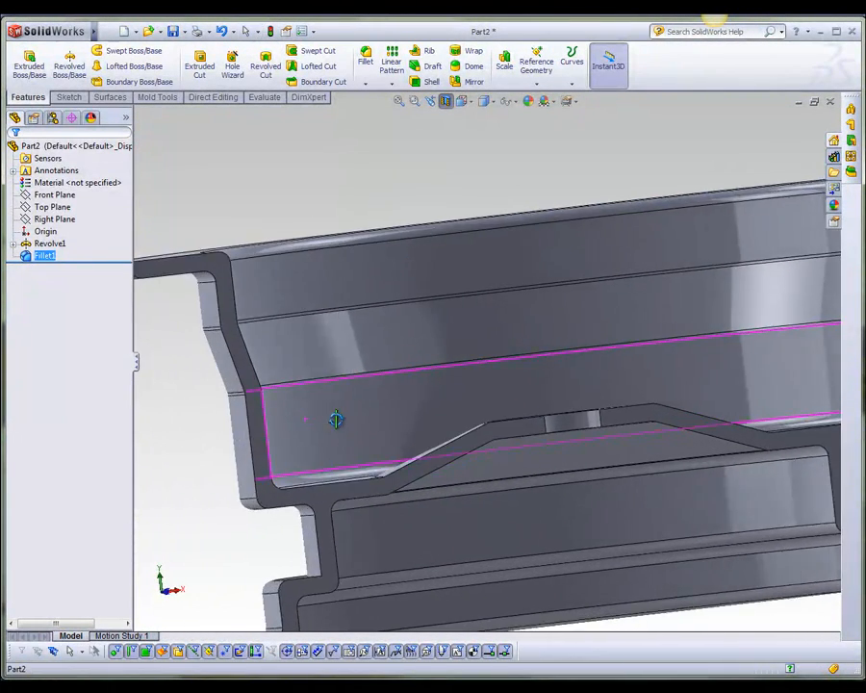
{"action": "scroll", "coordinate": [336, 433], "scroll_direction": "up", "scroll_amount": 8}
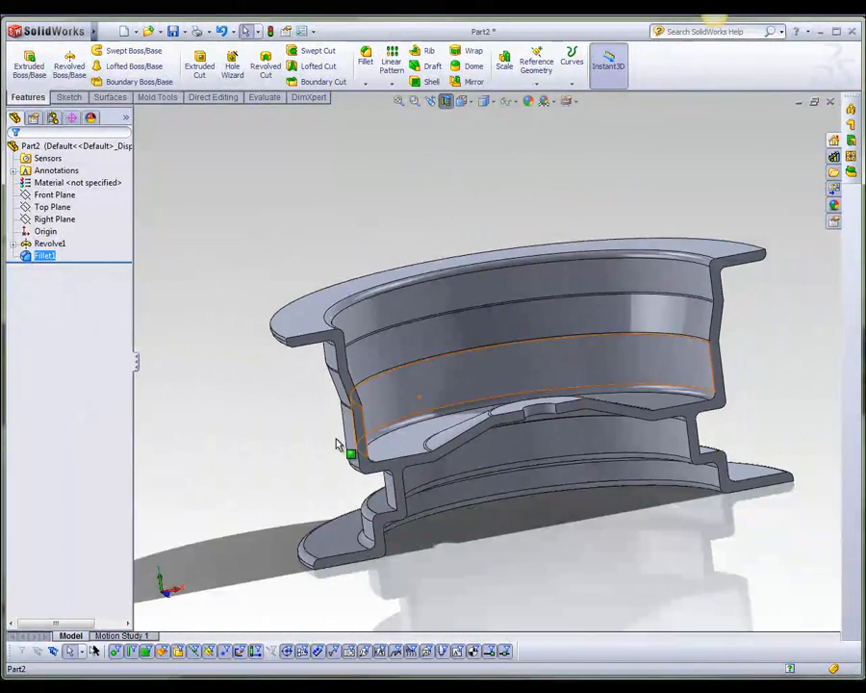
{"action": "middle_click_drag", "start_coordinate": [463, 423], "coordinate": [448, 421]}
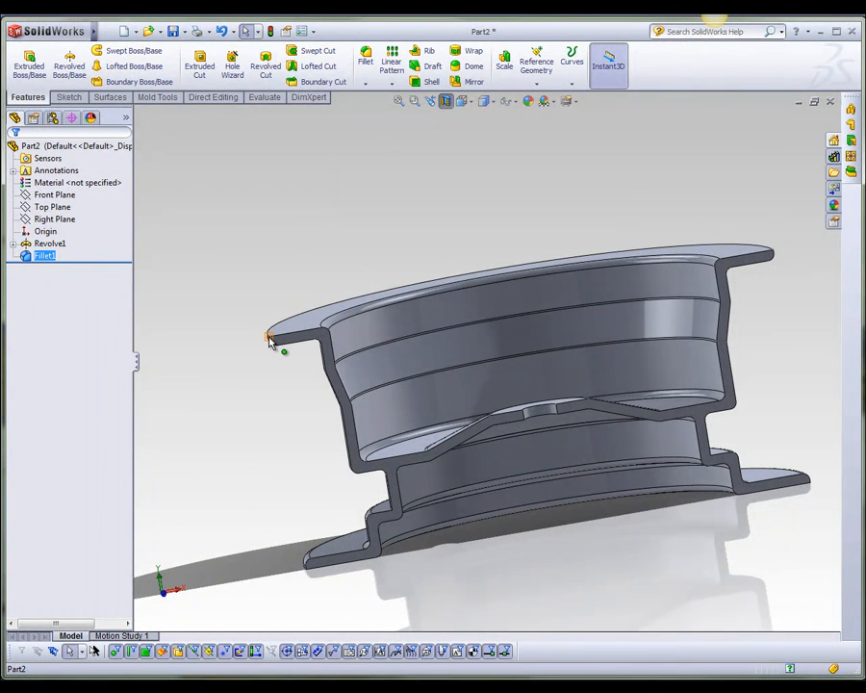
{"action": "middle_click_drag", "start_coordinate": [270, 341], "coordinate": [563, 464]}
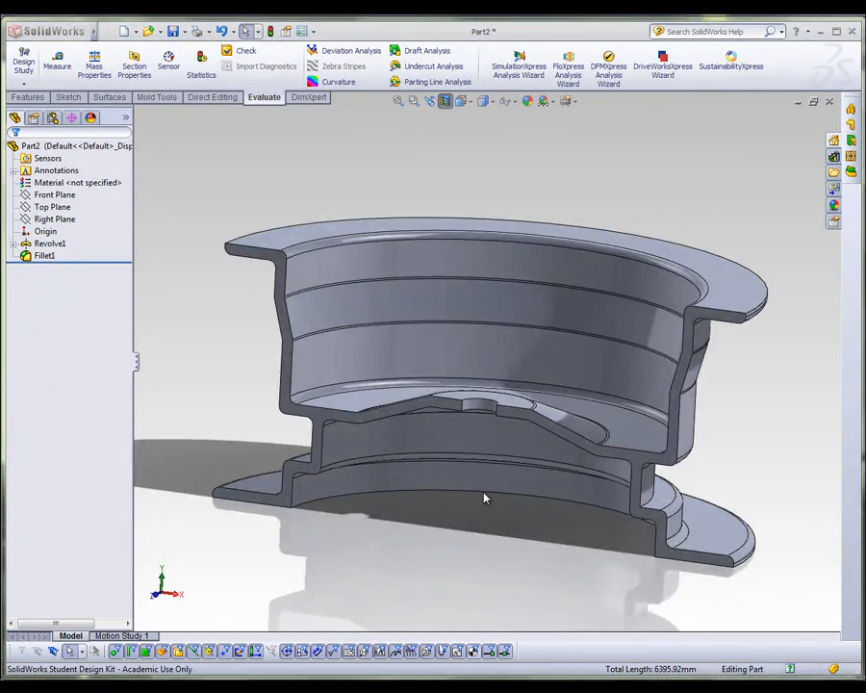
{"action": "middle_click_drag", "start_coordinate": [485, 498], "coordinate": [514, 459]}
{"action": "scroll", "coordinate": [266, 515], "scroll_direction": "up", "scroll_amount": 3}
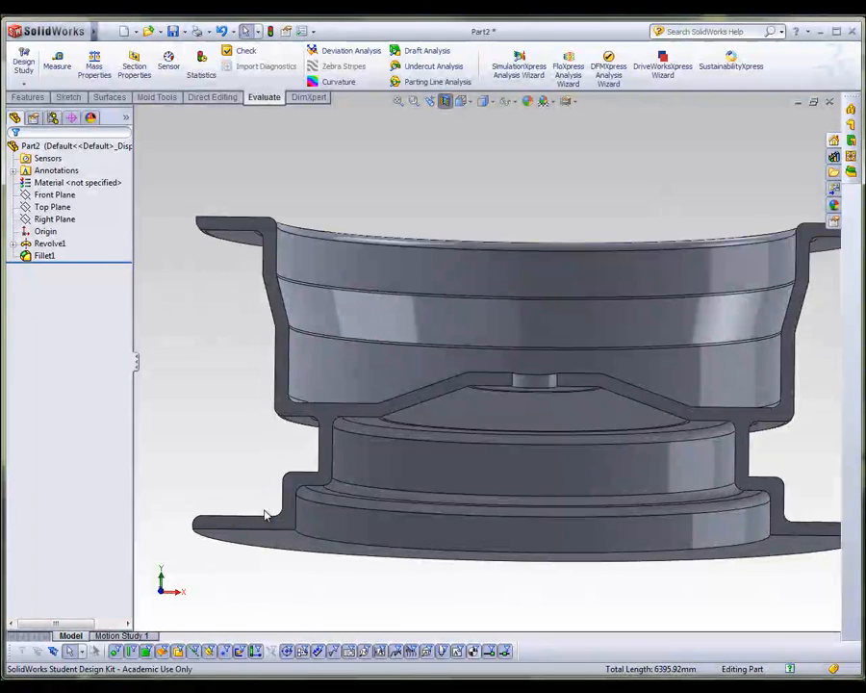
{"action": "scroll", "coordinate": [266, 515], "scroll_direction": "up", "scroll_amount": 2}
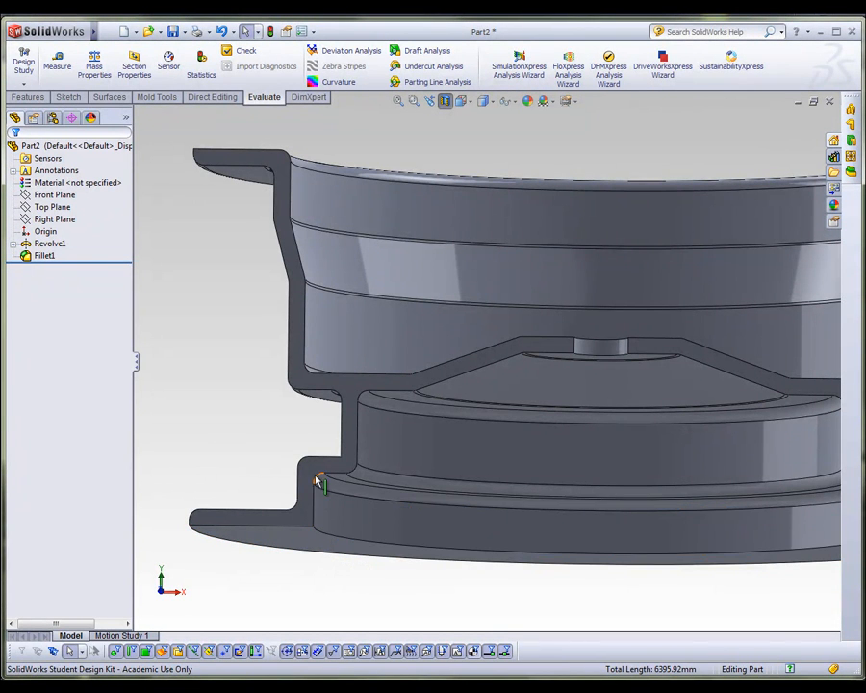
{"action": "key", "text": "z"}
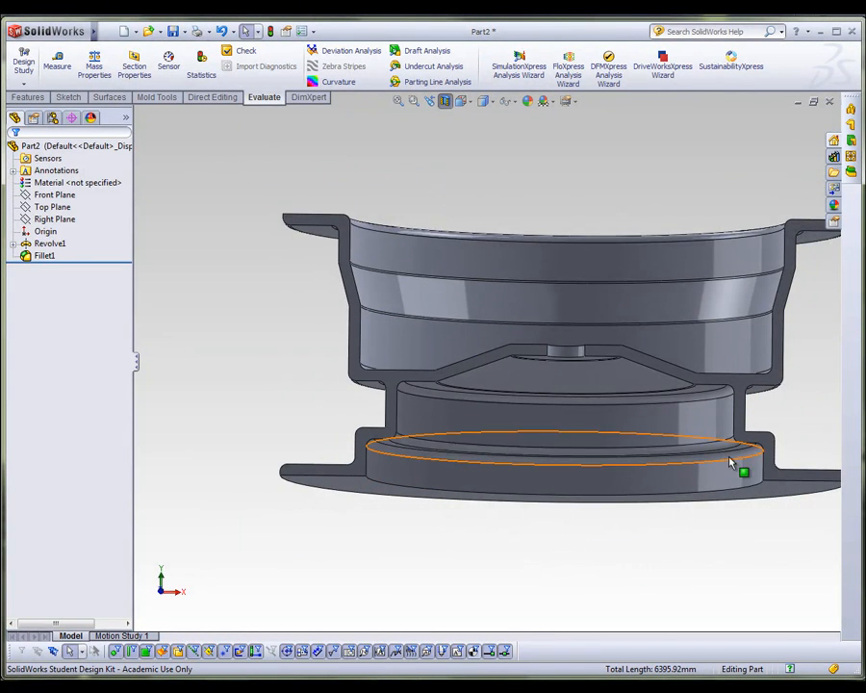
{"action": "scroll", "coordinate": [765, 465], "scroll_direction": "down", "scroll_amount": 2}
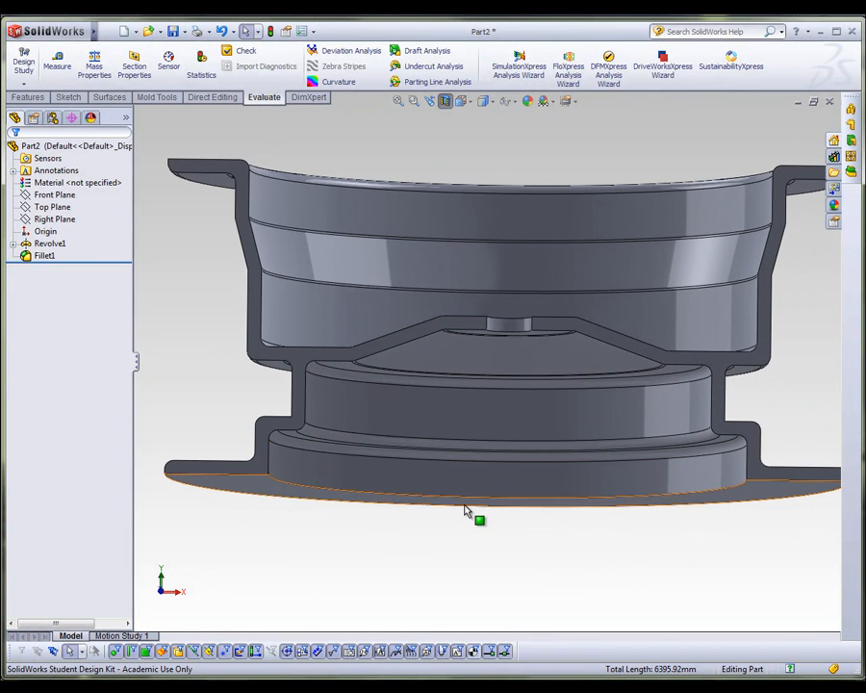
- Edit the fillet, replacing the lower step's inner cylindrical face with only that face's bottom edge at the flange underside
{"action": "right_click", "coordinate": [38, 257]}
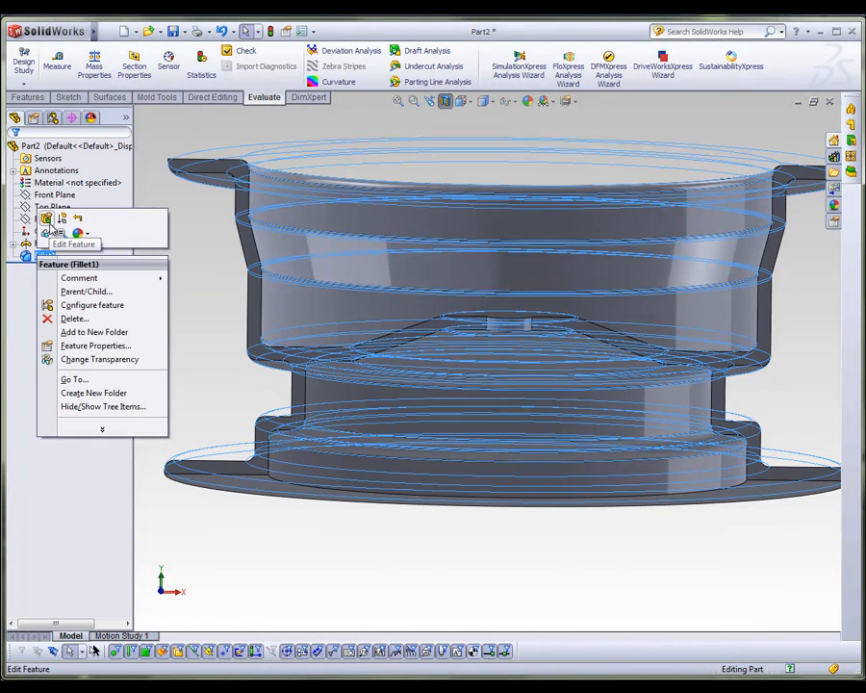
{"action": "left_click", "coordinate": [49, 223]}
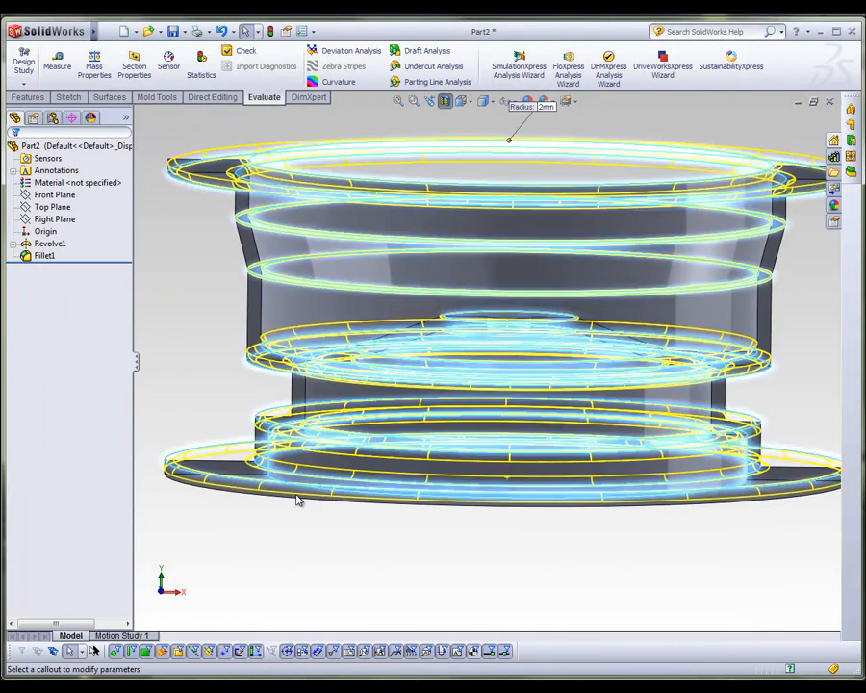
{"action": "scroll", "coordinate": [298, 495], "scroll_direction": "down", "scroll_amount": 3}
{"action": "scroll", "coordinate": [323, 435], "scroll_direction": "down", "scroll_amount": 1}
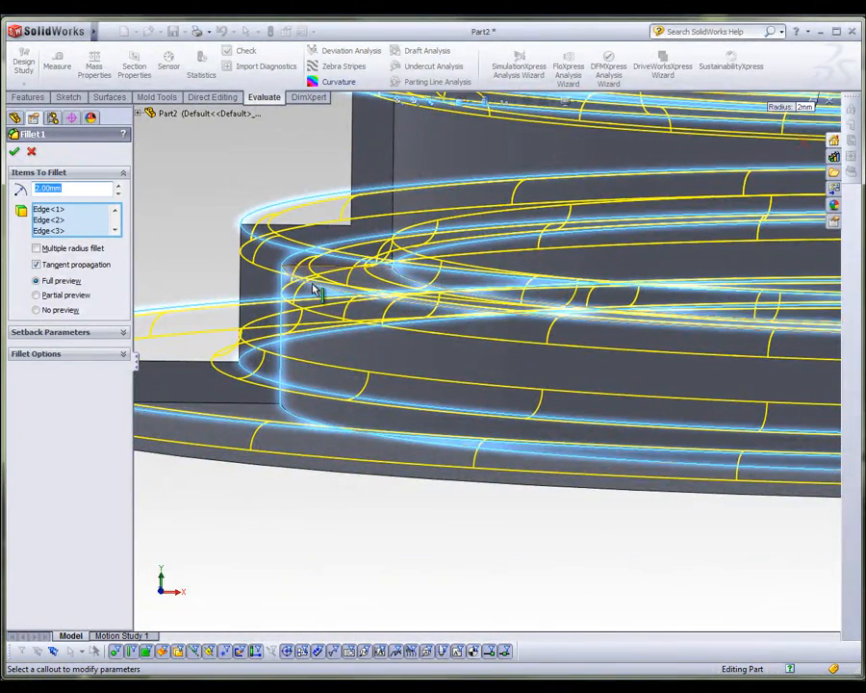
{"action": "scroll", "coordinate": [305, 286], "scroll_direction": "down", "scroll_amount": 3}
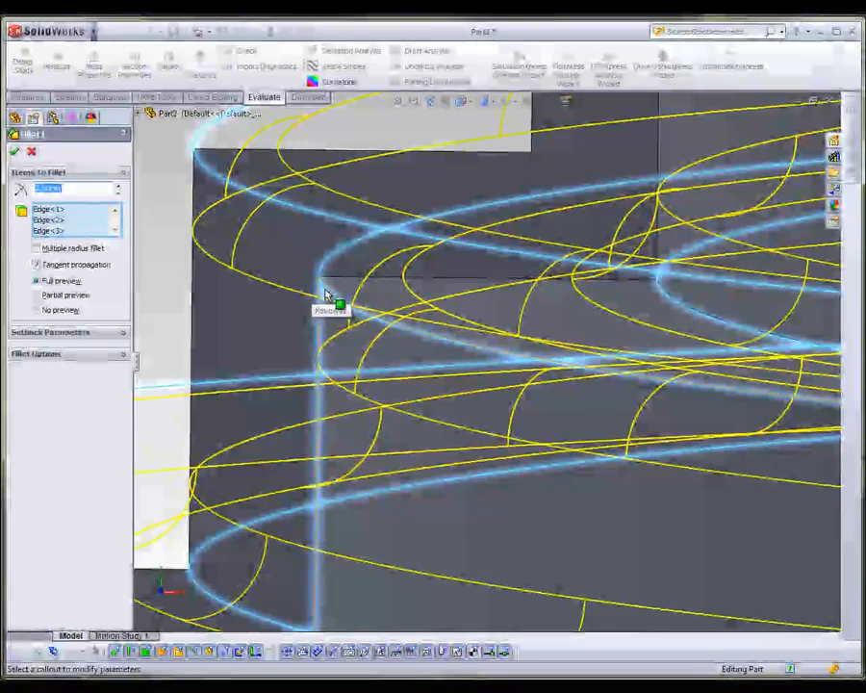
{"action": "left_click", "coordinate": [325, 290]}
{"action": "scroll", "coordinate": [361, 343], "scroll_direction": "up", "scroll_amount": 3}
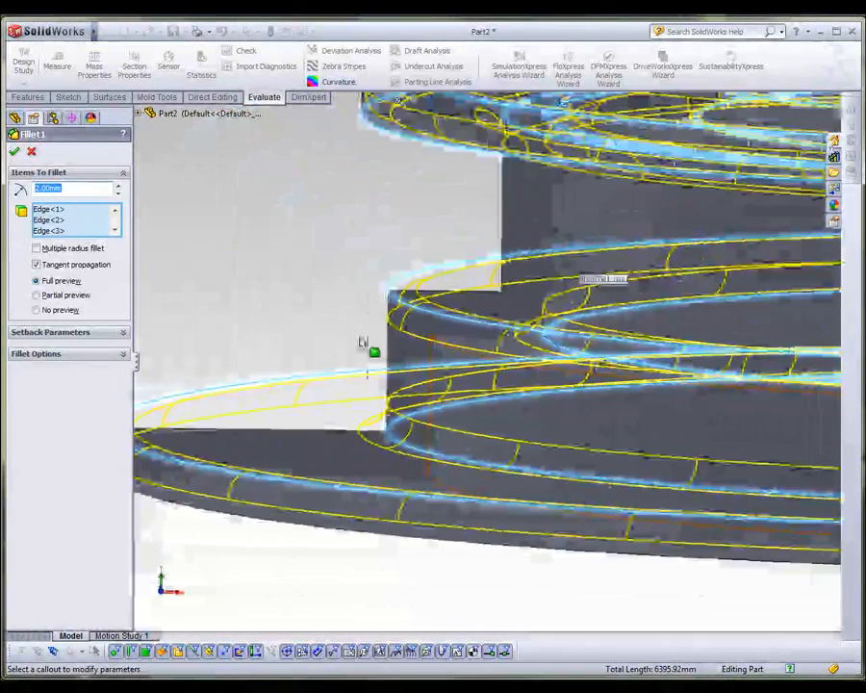
{"action": "left_click", "coordinate": [447, 460]}
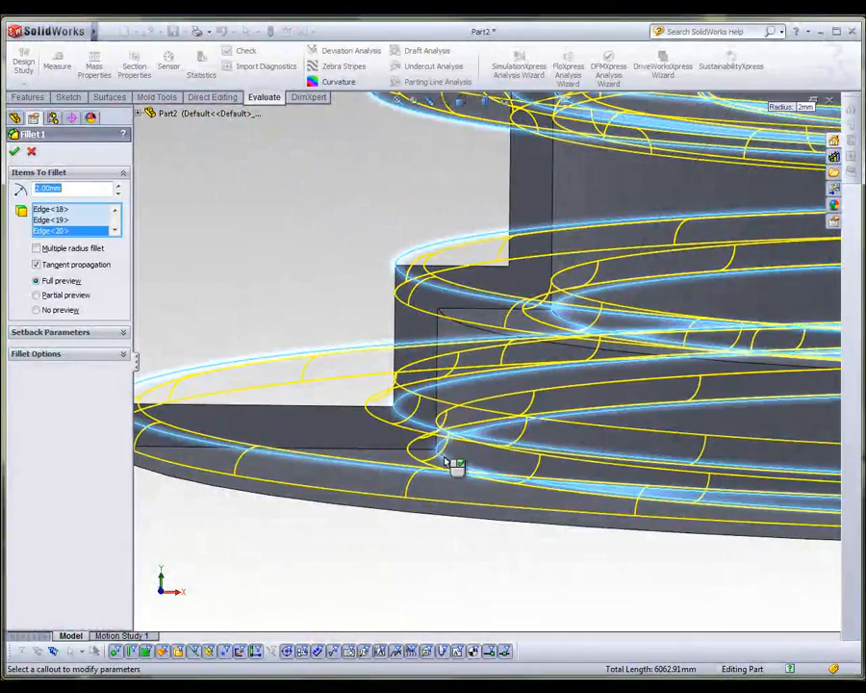
{"action": "key", "text": "Return"}
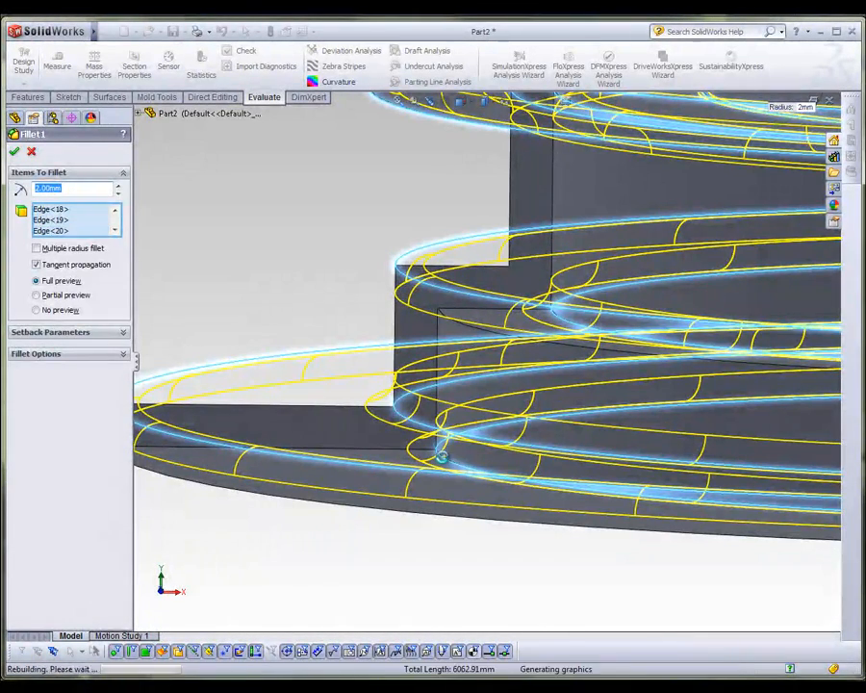
- Evaluate the whole part's mass properties and check the Y coordinate of its center of mass
{"action": "scroll", "coordinate": [320, 360], "scroll_direction": "up", "scroll_amount": 5}
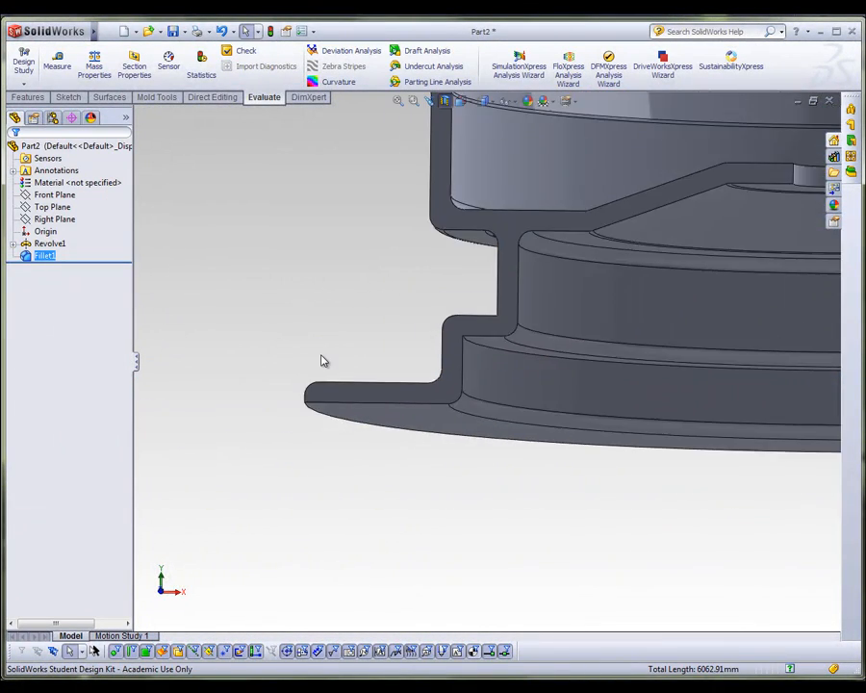
{"action": "key", "text": "f"}
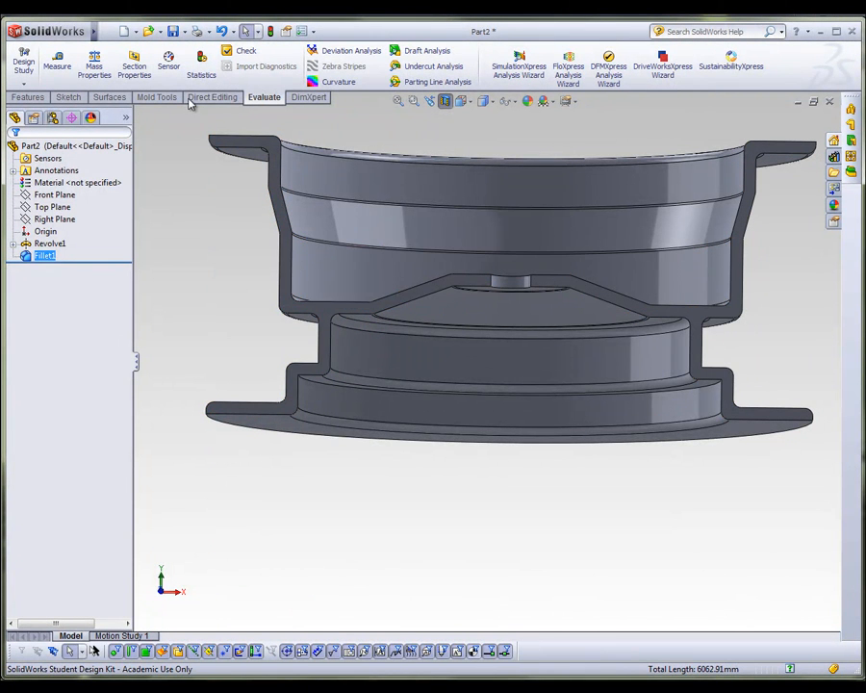
{"action": "left_click", "coordinate": [95, 70]}
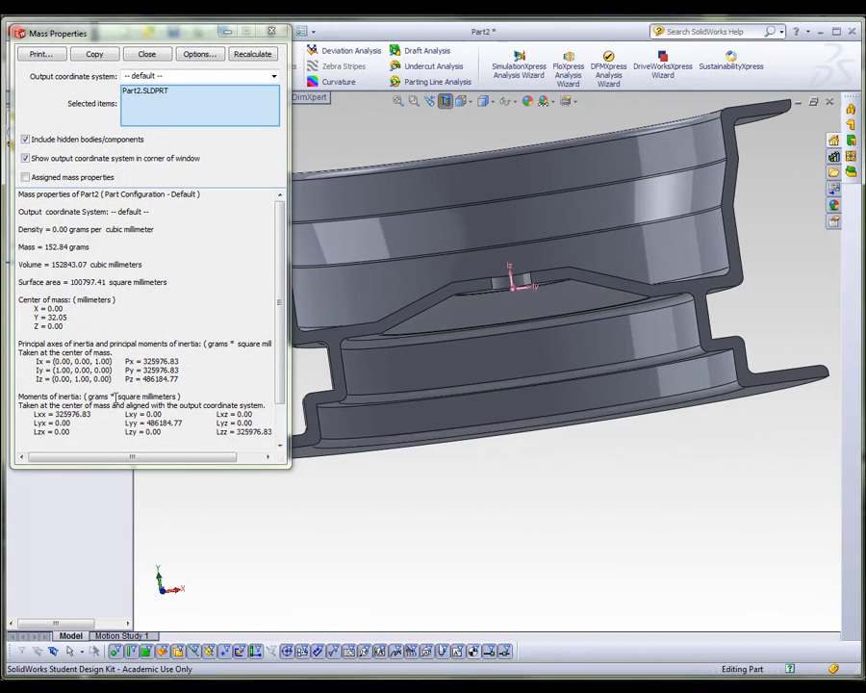
{"action": "double_click", "coordinate": [60, 317]}
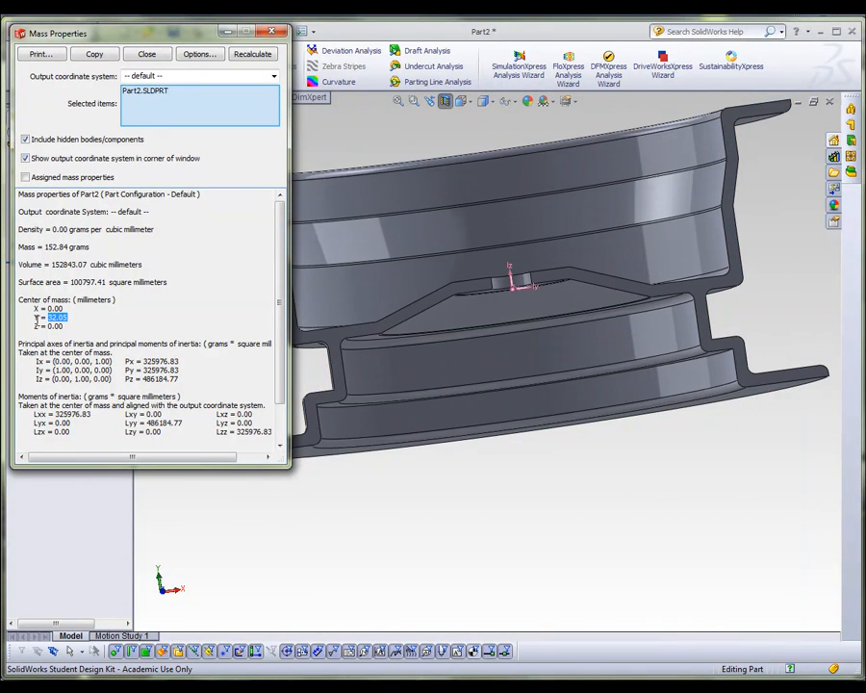
{"action": "left_click", "coordinate": [275, 32]}
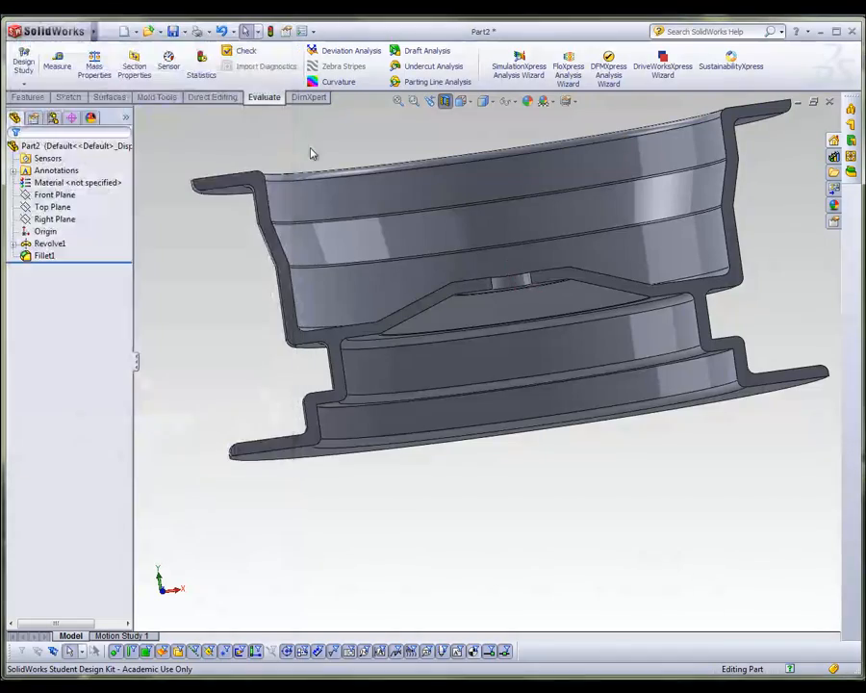
- Edit the fillet again and remove the inner bottom edge where the lower wall meets the flange underside
{"action": "right_click", "coordinate": [42, 255]}
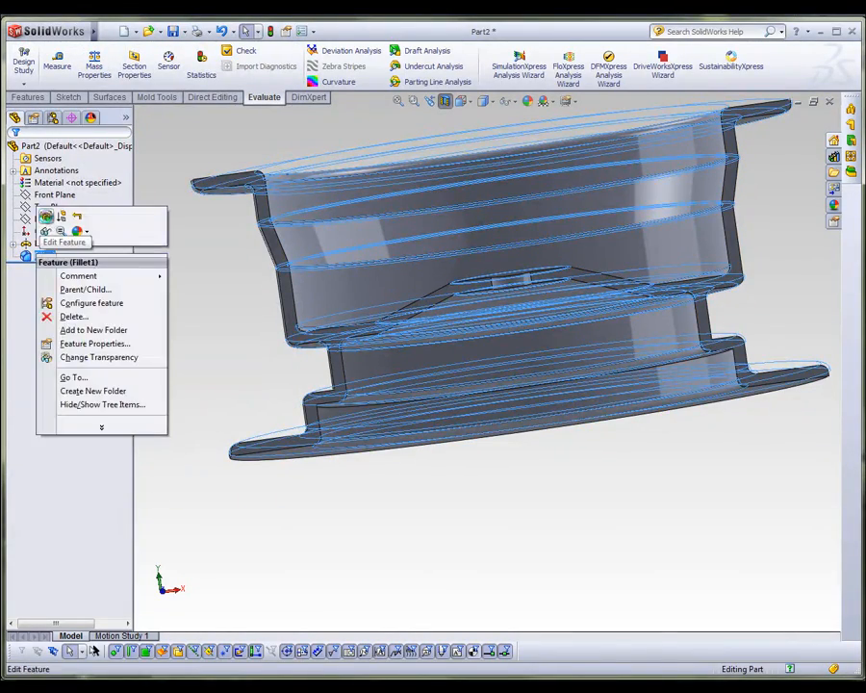
{"action": "left_click", "coordinate": [46, 218]}
{"action": "scroll", "coordinate": [335, 458], "scroll_direction": "down", "scroll_amount": 6}
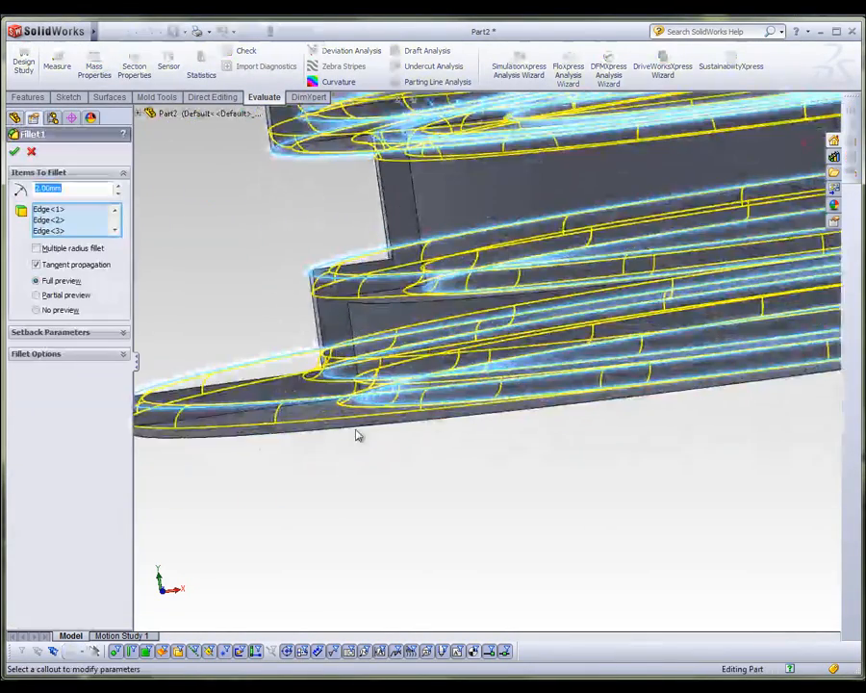
{"action": "left_click", "coordinate": [366, 403]}
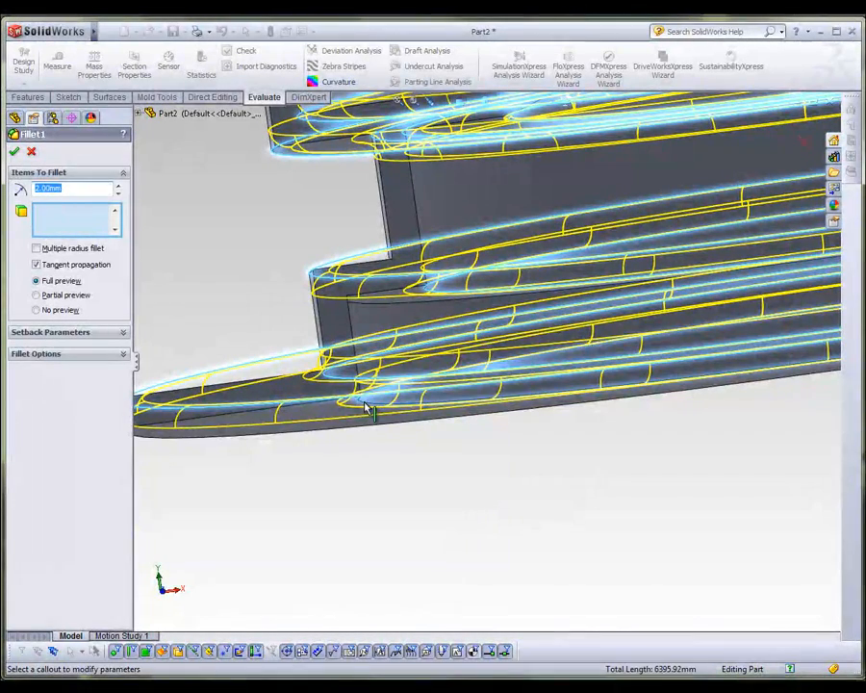
{"action": "left_click", "coordinate": [14, 153]}
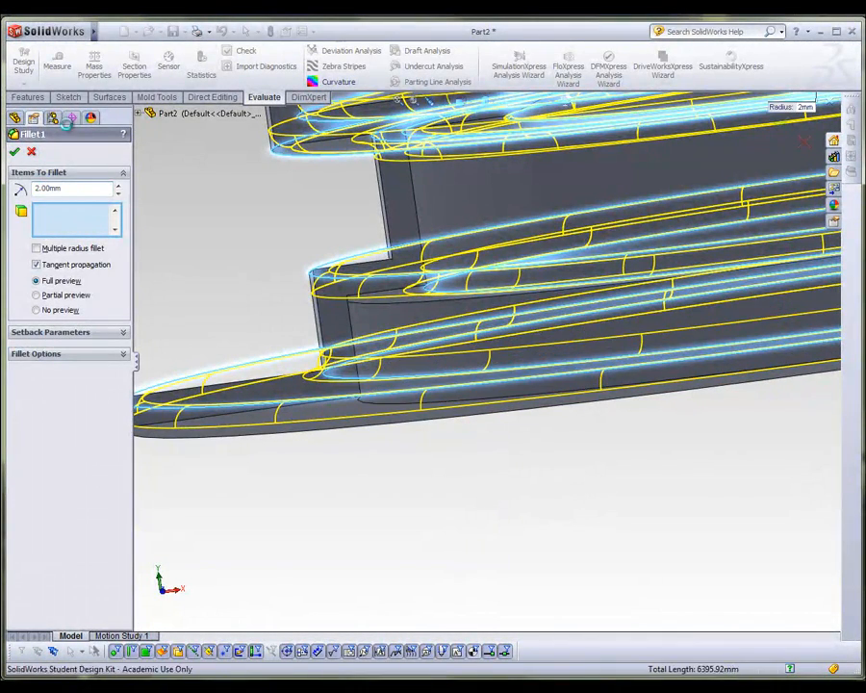
- Re-evaluate the mass properties of the whole part and examine where its center of mass lies in the cross-section relative to the base
{"action": "left_click", "coordinate": [94, 64]}
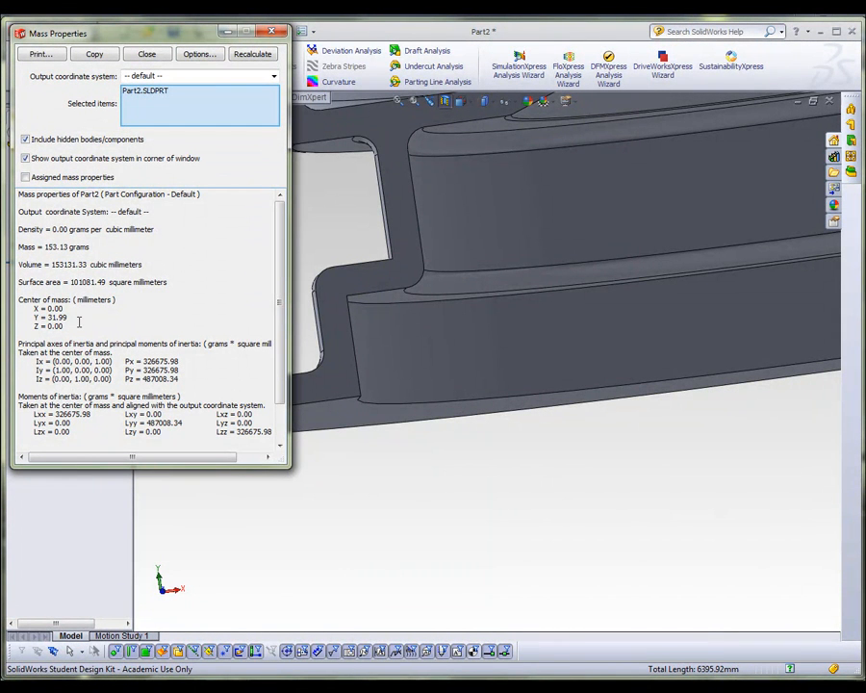
{"action": "scroll", "coordinate": [401, 436], "scroll_direction": "up", "scroll_amount": 5}
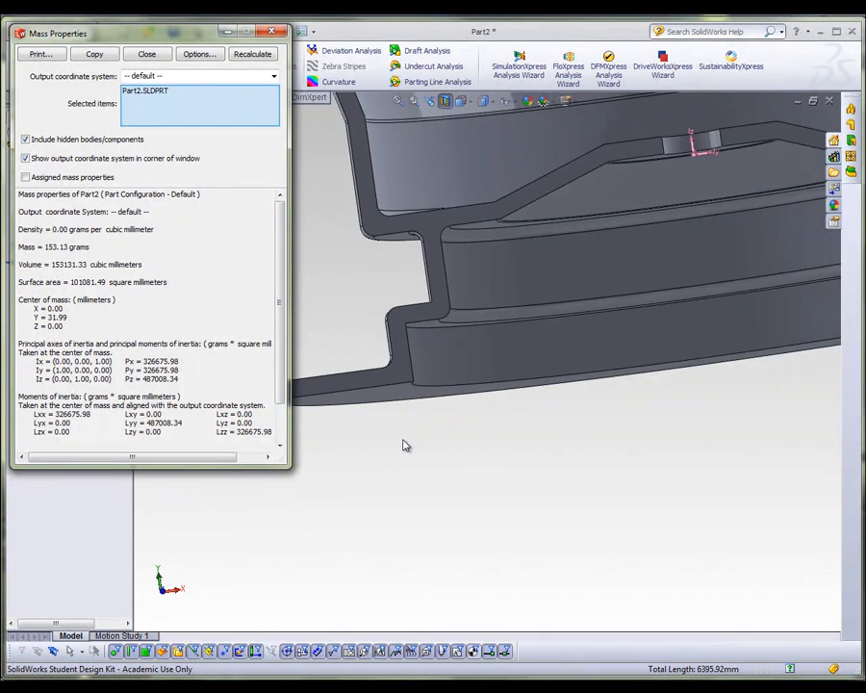
{"action": "scroll", "coordinate": [732, 290], "scroll_direction": "down", "scroll_amount": 2}
{"action": "middle_click_drag", "start_coordinate": [375, 396], "coordinate": [380, 260]}
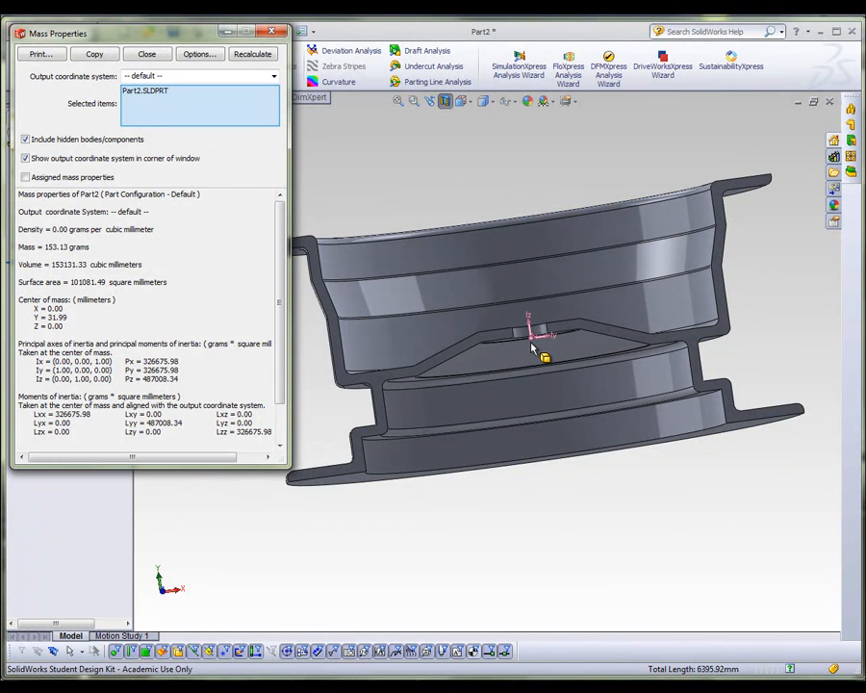
{"action": "middle_click_drag", "start_coordinate": [561, 353], "coordinate": [602, 368]}
{"action": "scroll", "coordinate": [501, 342], "scroll_direction": "down", "scroll_amount": 5}
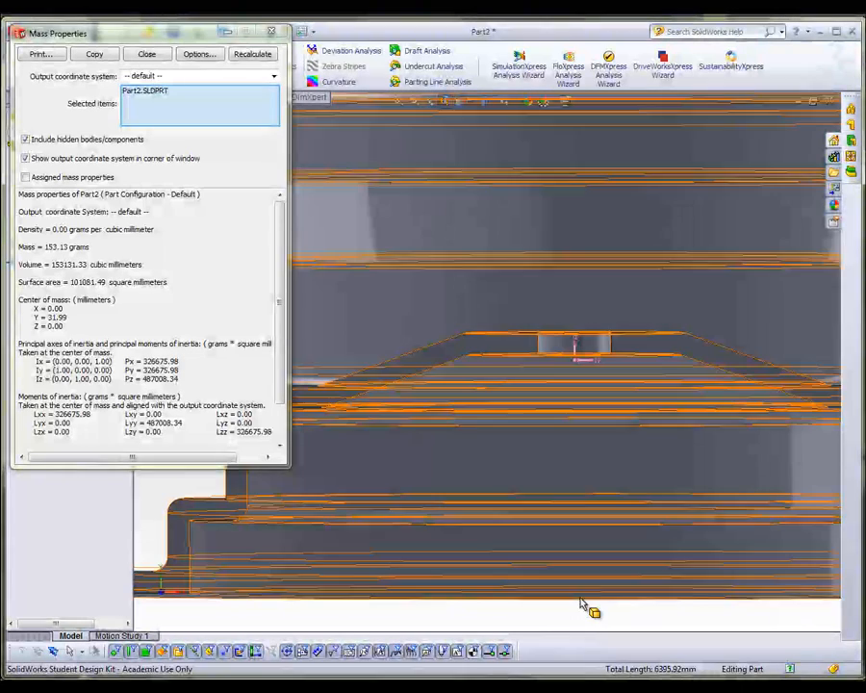
{"action": "scroll", "coordinate": [544, 498], "scroll_direction": "up", "scroll_amount": 5}
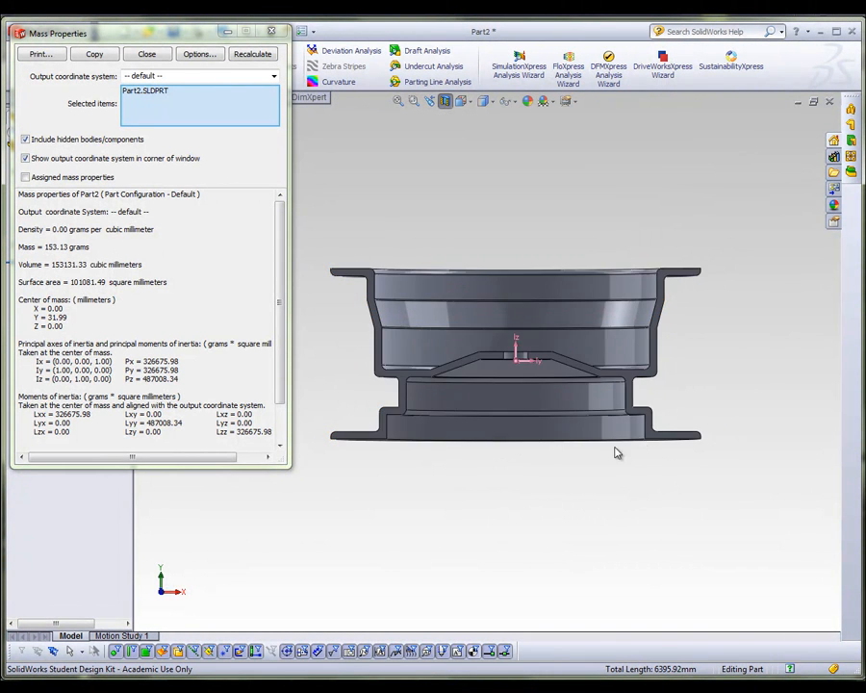
{"action": "middle_click_drag", "start_coordinate": [556, 427], "coordinate": [229, 339]}
{"action": "left_click", "coordinate": [146, 54]}
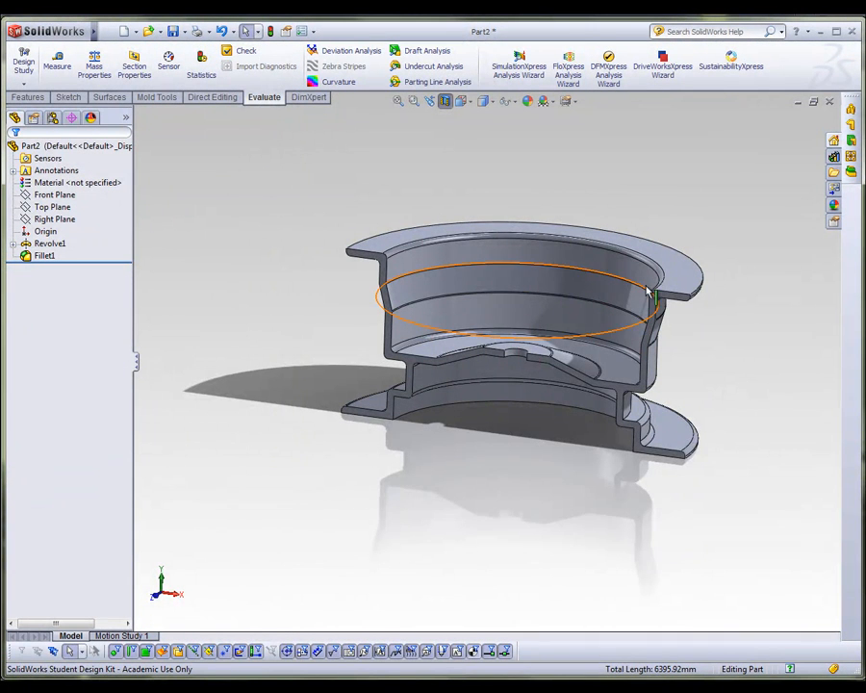
{"action": "scroll", "coordinate": [648, 292], "scroll_direction": "down", "scroll_amount": 2}
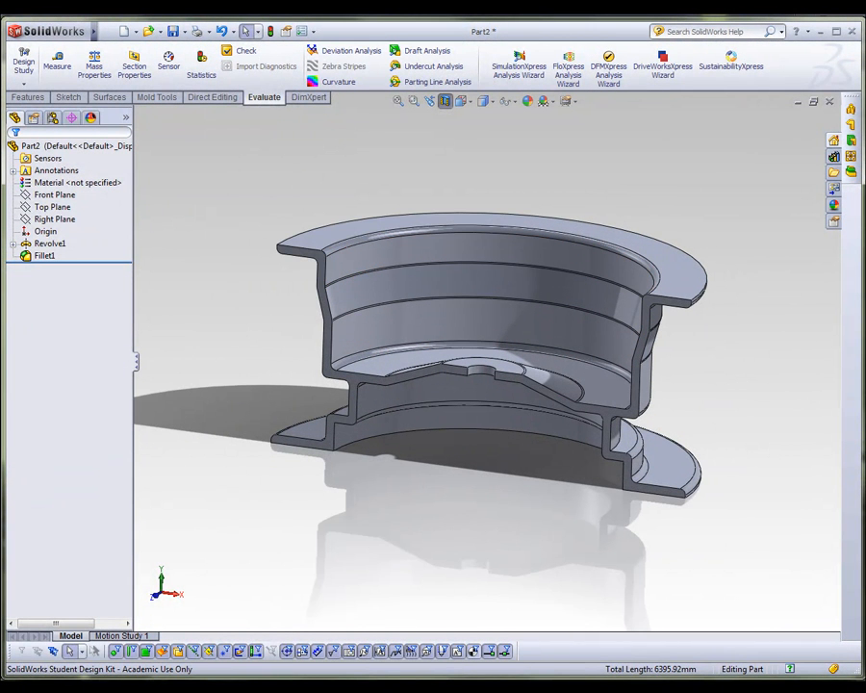